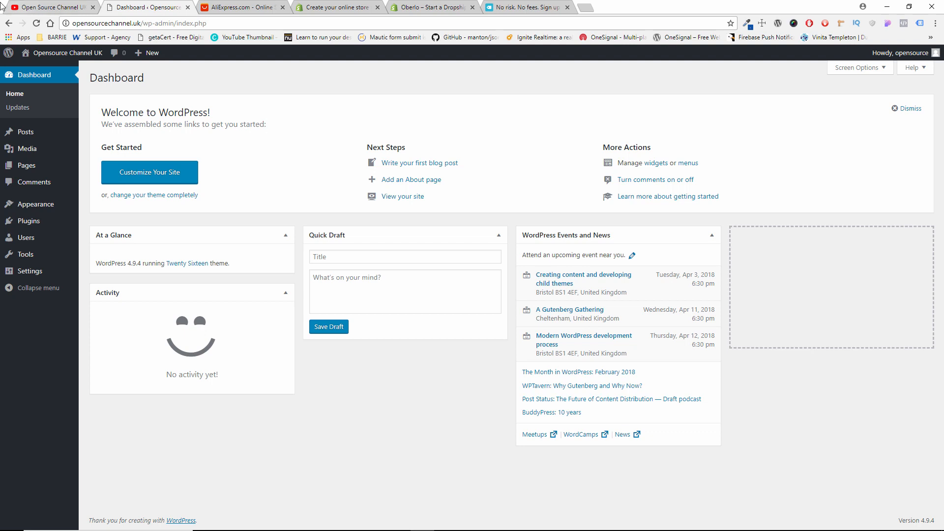
# Check the site's Posts list and Pages list for existing content.
pyautogui.click(16, 139)
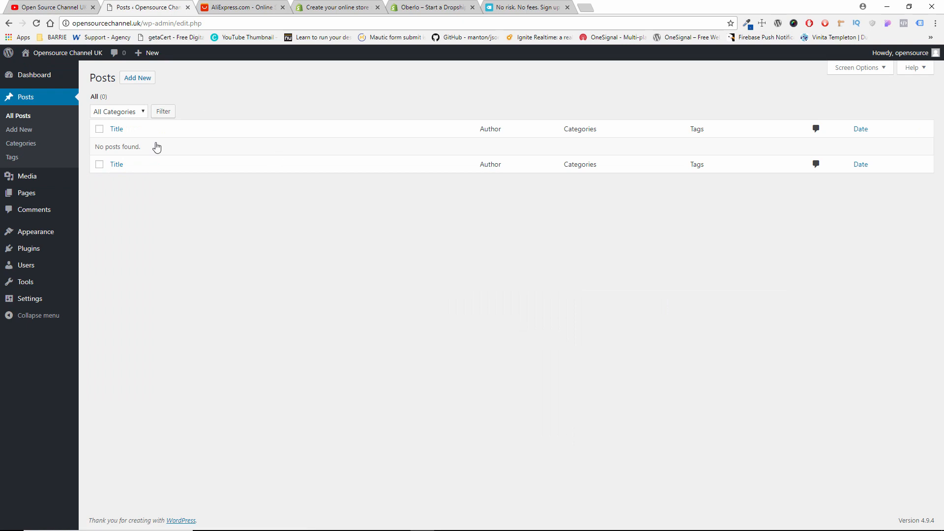
pyautogui.click(27, 193)
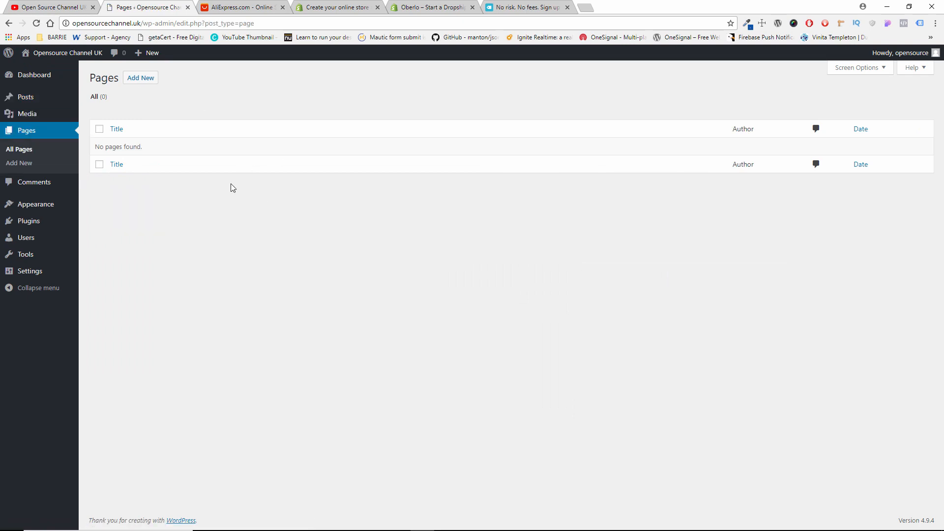
# Browse the banners, deals and product categories on the AliExpress home page, and return to the WordPress admin.
pyautogui.click(241, 7)
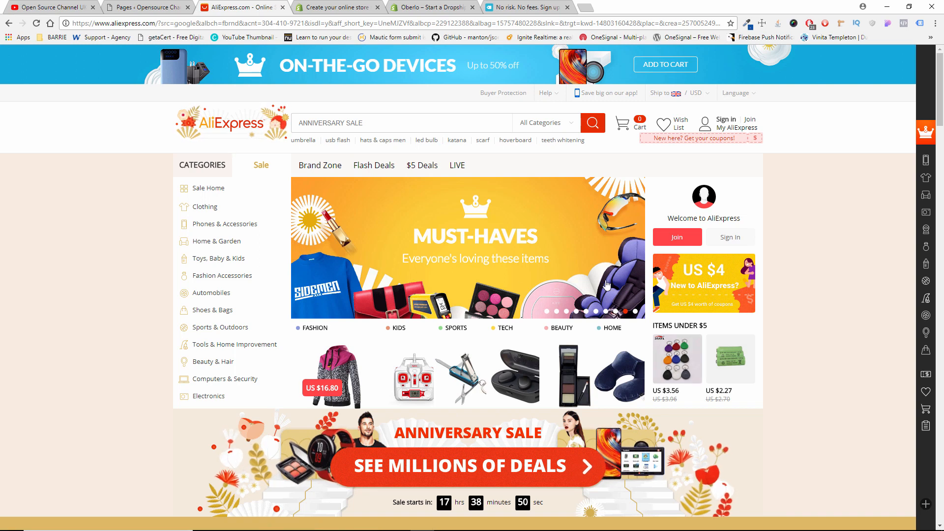
pyautogui.scroll(-9, 515, 284)
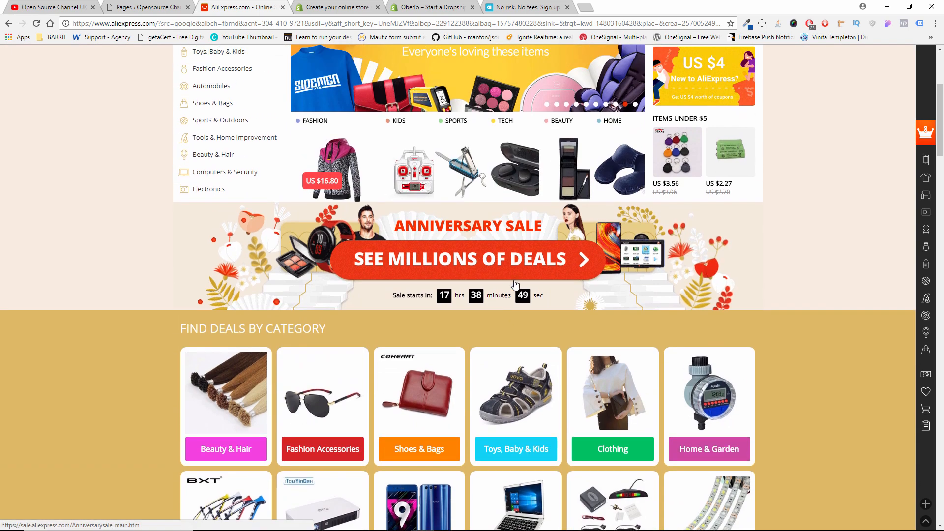
pyautogui.scroll(-4, 515, 285)
pyautogui.scroll(7, 515, 284)
pyautogui.scroll(6, 514, 285)
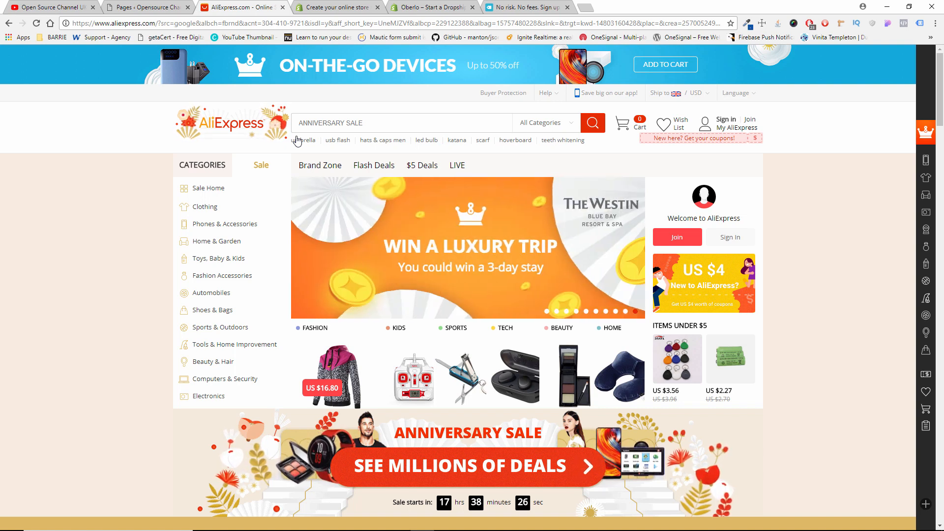
pyautogui.click(145, 5)
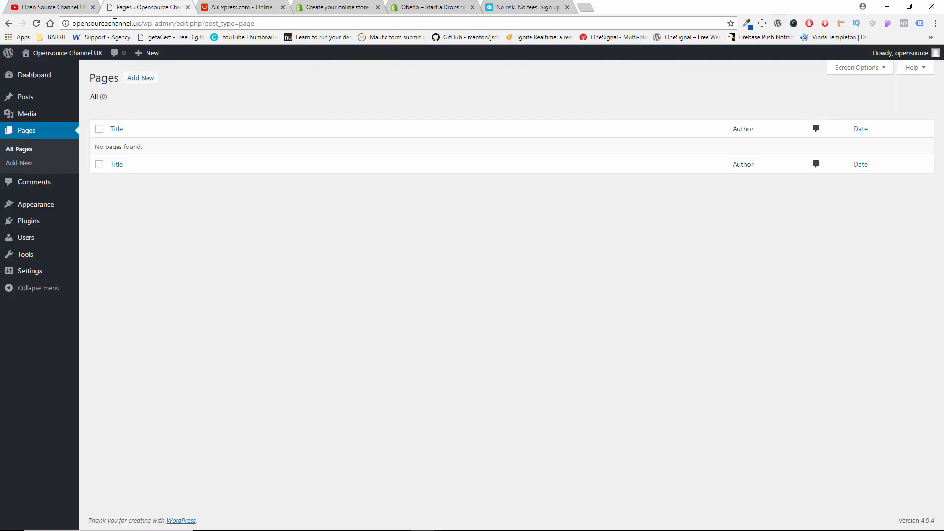
# Review the Shopify sign-up page, the Oberlo app listing and the Oberlo pricing plan comparison.
pyautogui.click(351, 4)
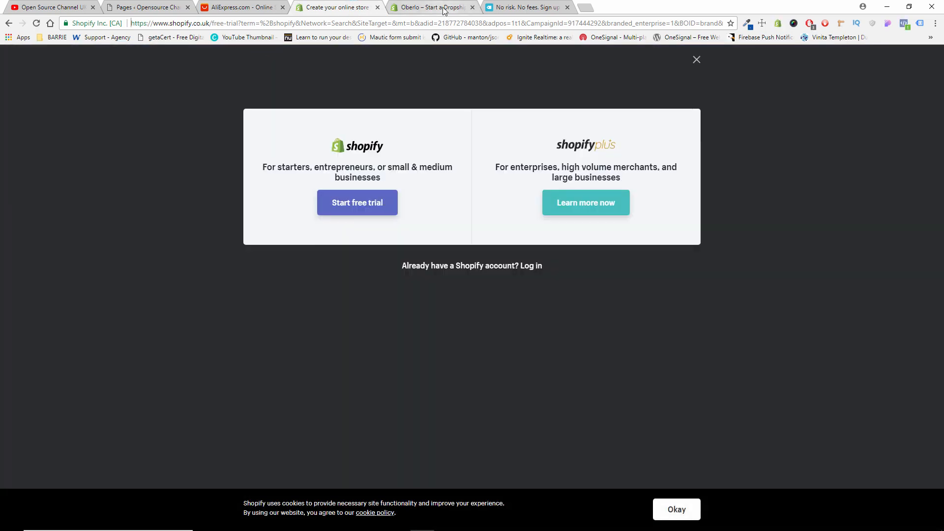
pyautogui.click(446, 11)
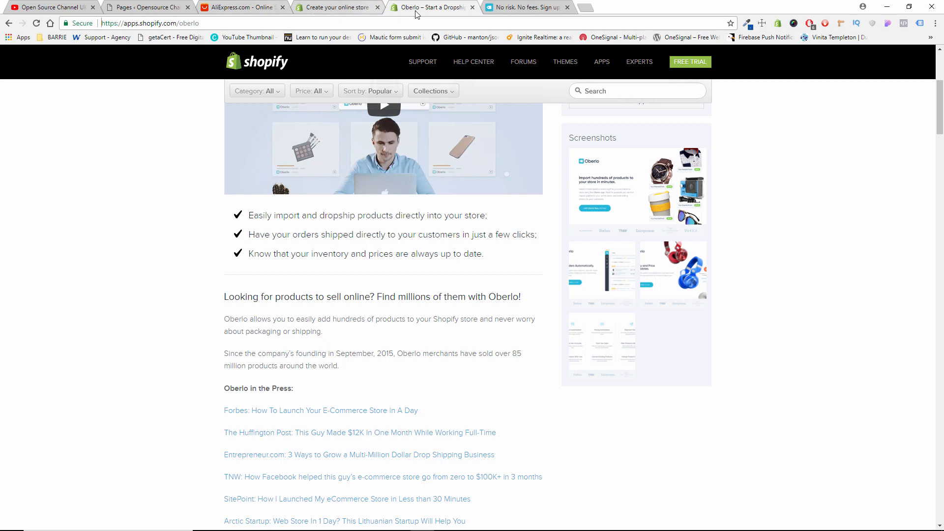
pyautogui.scroll(5, 517, 196)
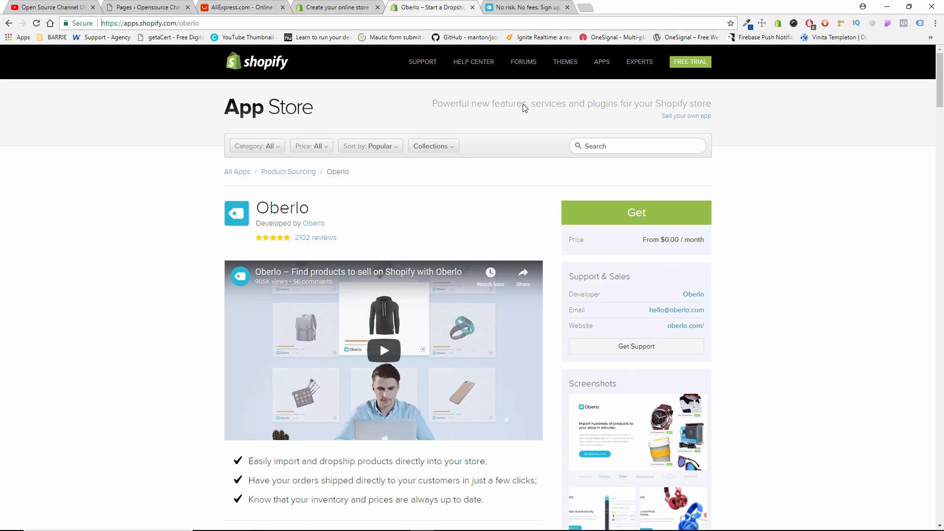
pyautogui.click(541, 6)
pyautogui.scroll(-3, 480, 226)
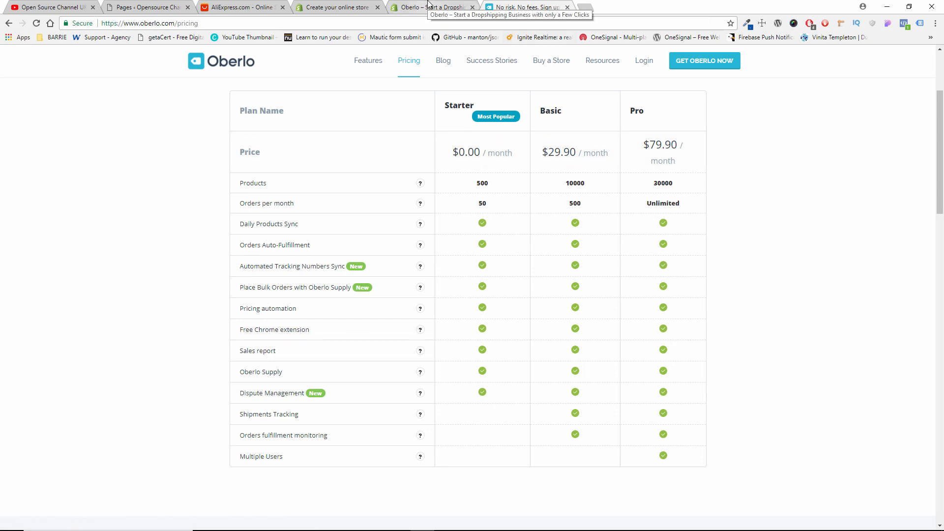
# Close the Shopify store page, the Oberlo app listing and the Oberlo pricing page.
pyautogui.click(370, 9)
pyautogui.click(378, 7)
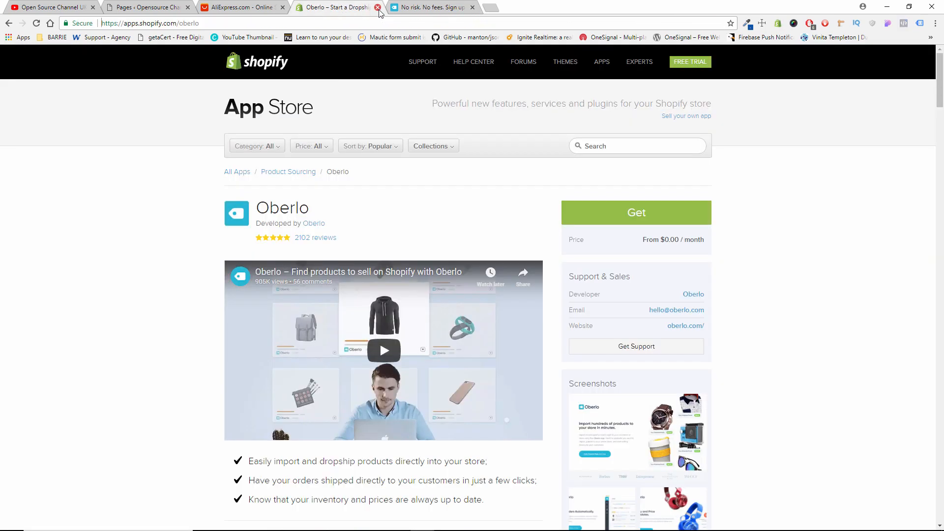
pyautogui.click(377, 7)
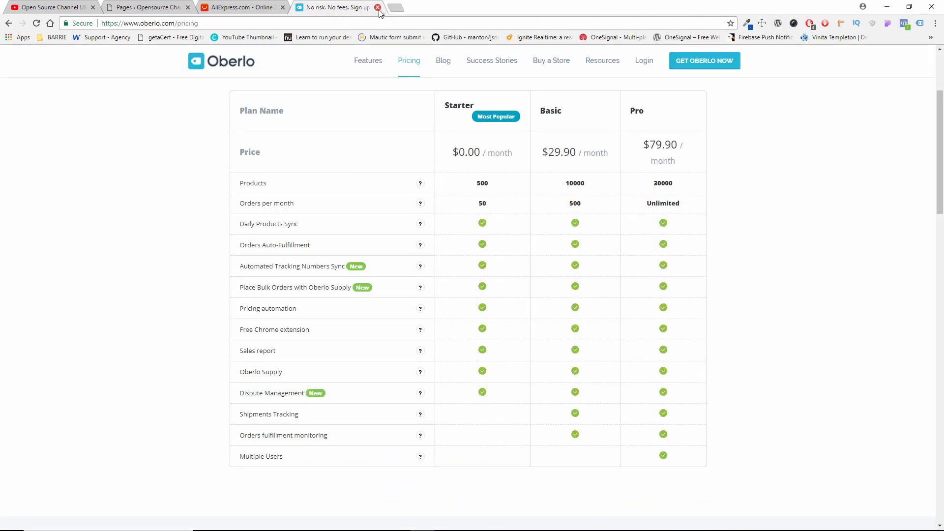
pyautogui.click(377, 8)
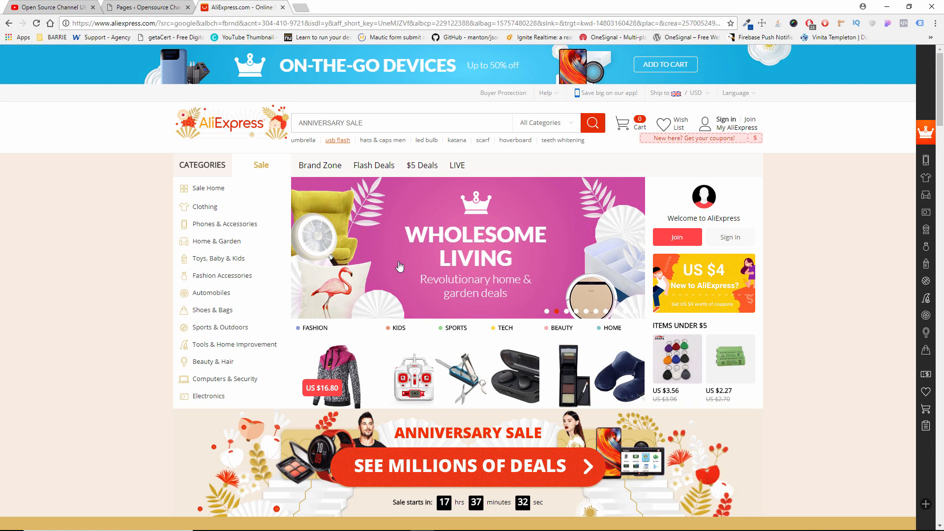
# View the Open Source Channel UK About page on YouTube and close it to return to WordPress.
pyautogui.click(38, 6)
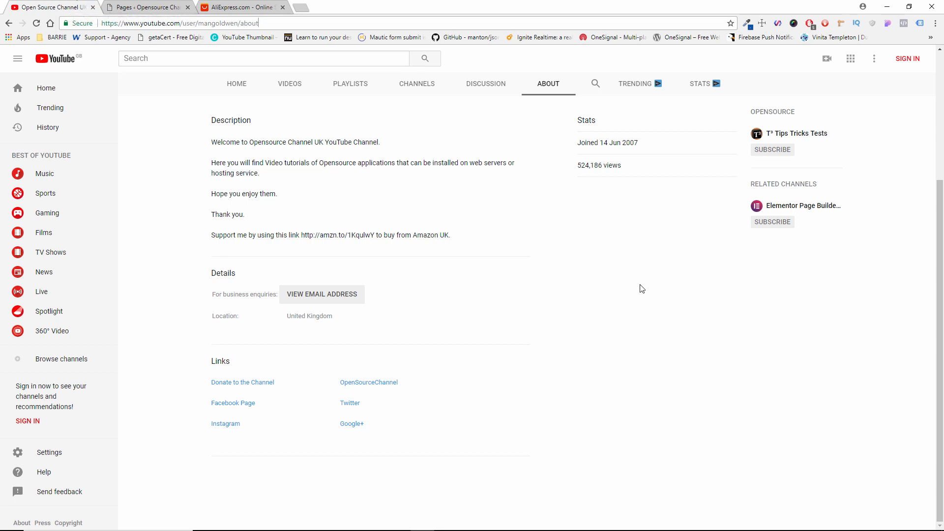
pyautogui.scroll(3, 565, 276)
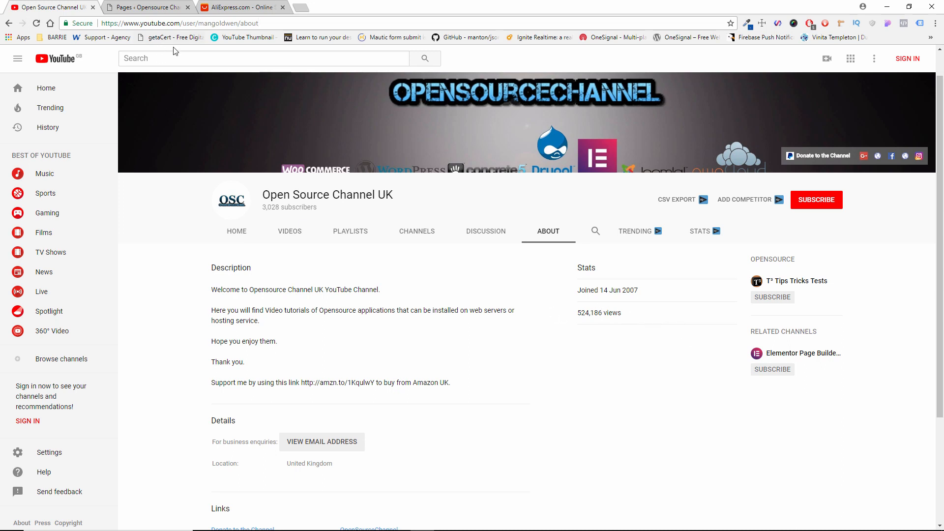
pyautogui.click(93, 7)
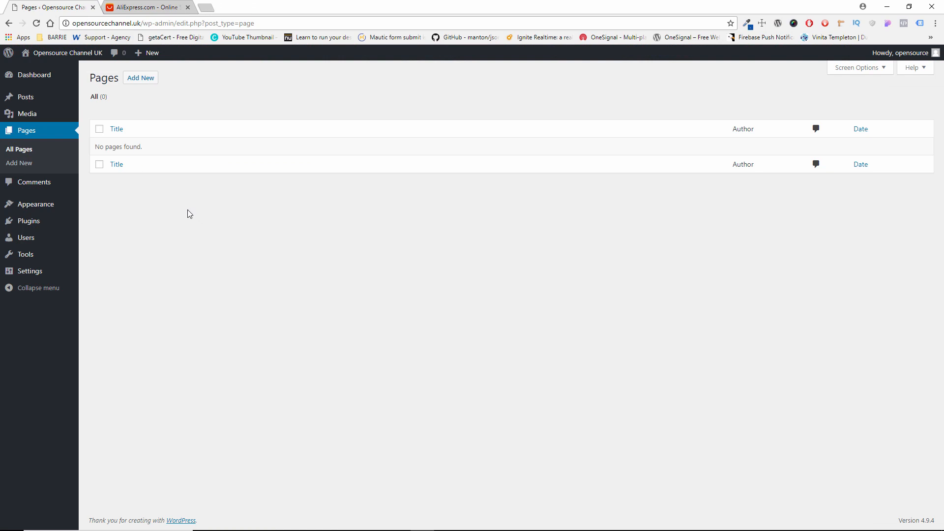
# Search the WordPress theme directory for "astra" and activate the Astra theme.
pyautogui.moveTo(33, 209)
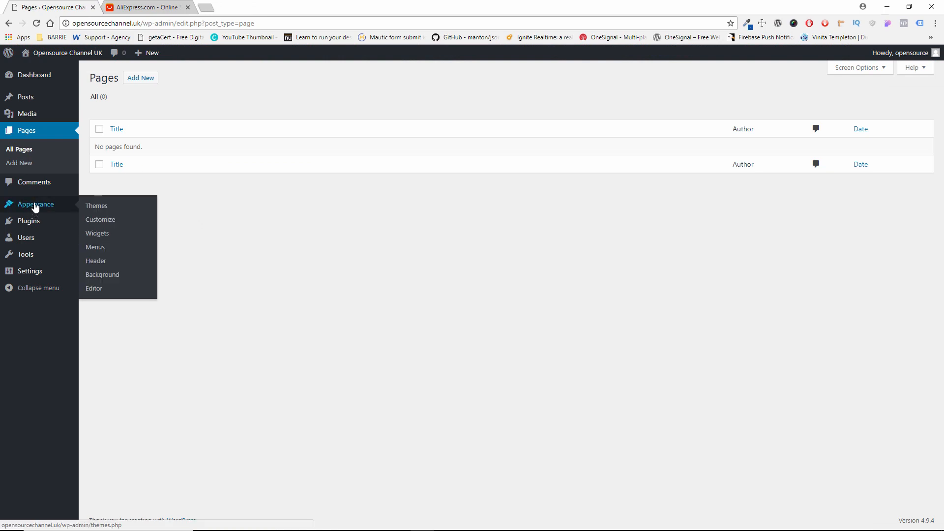
pyautogui.click(97, 207)
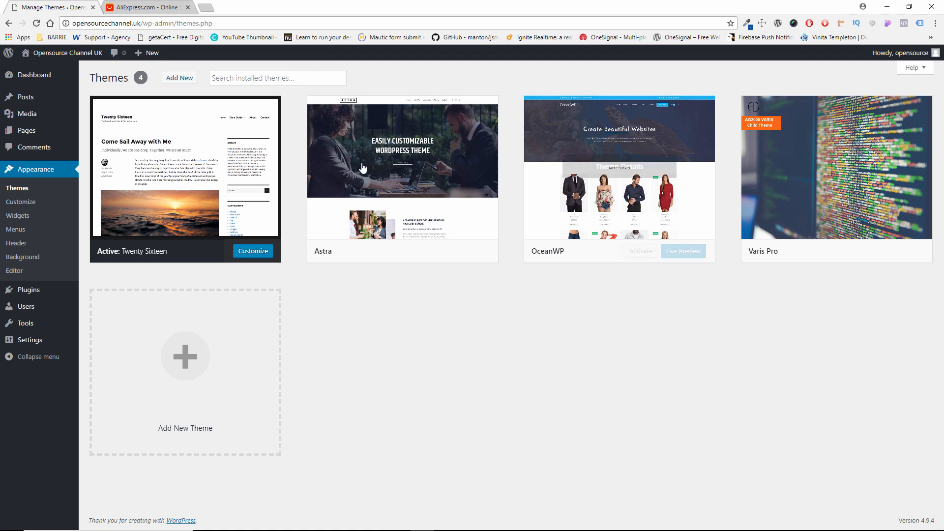
pyautogui.click(183, 83)
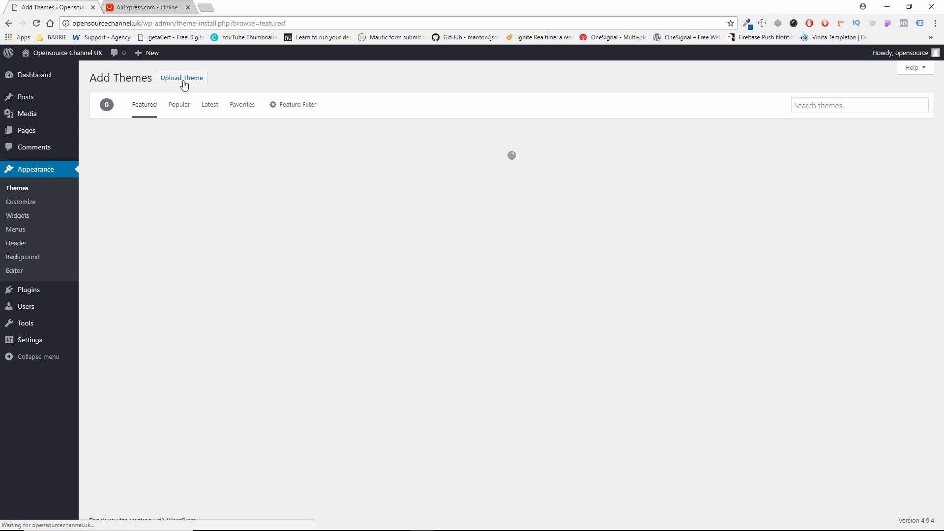
pyautogui.click(820, 107)
pyautogui.write('astra')
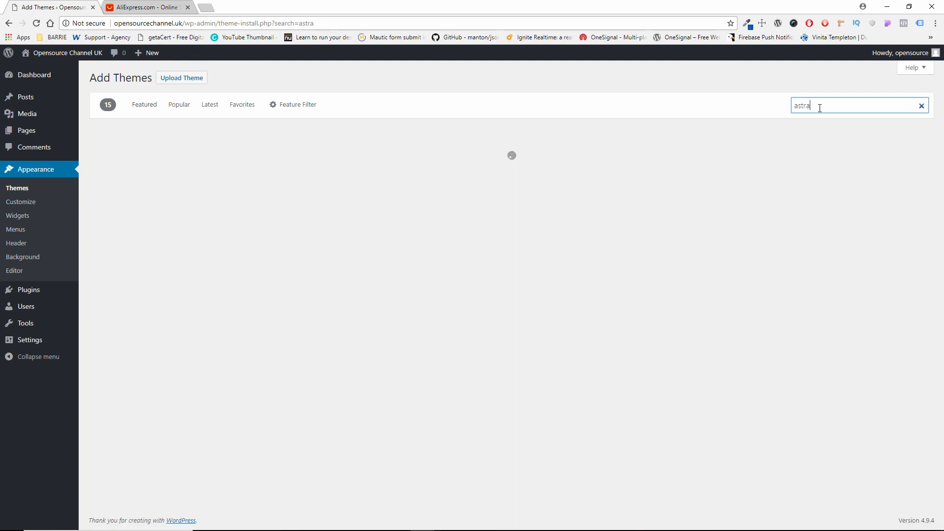
pyautogui.moveTo(240, 221)
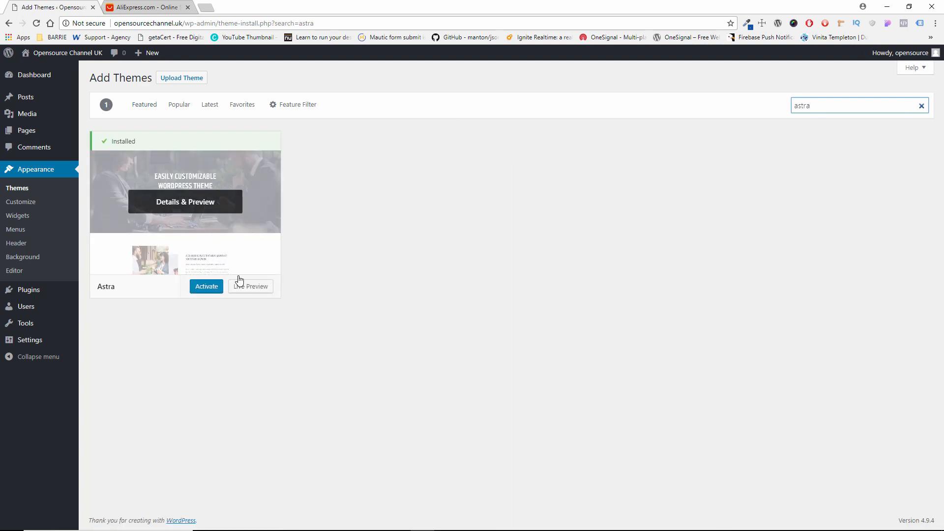
pyautogui.click(207, 287)
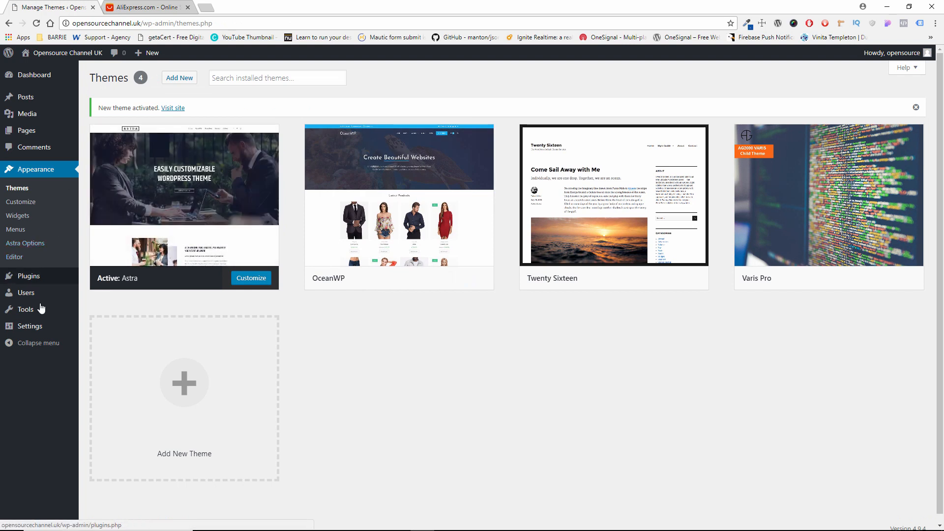
# Search for new plugins with the keyword "astra" and look through the matching plugins.
pyautogui.moveTo(35, 277)
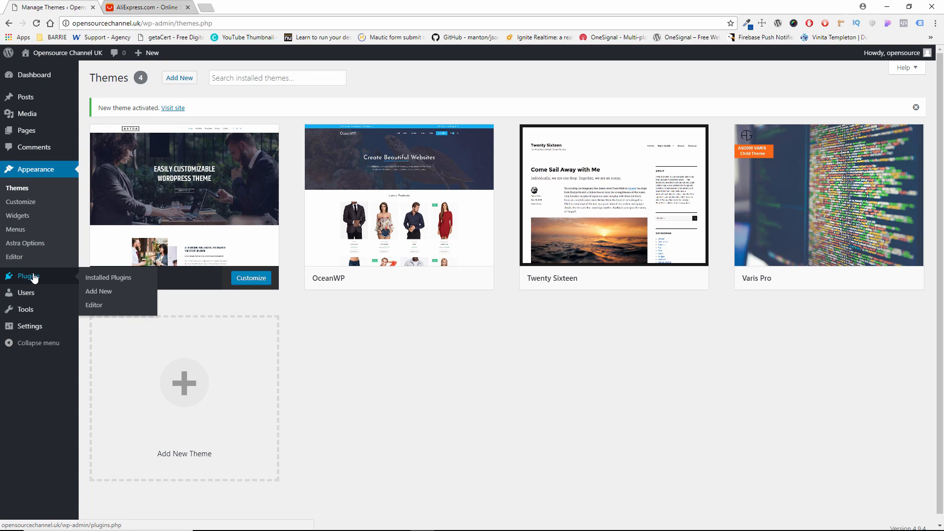
pyautogui.click(109, 294)
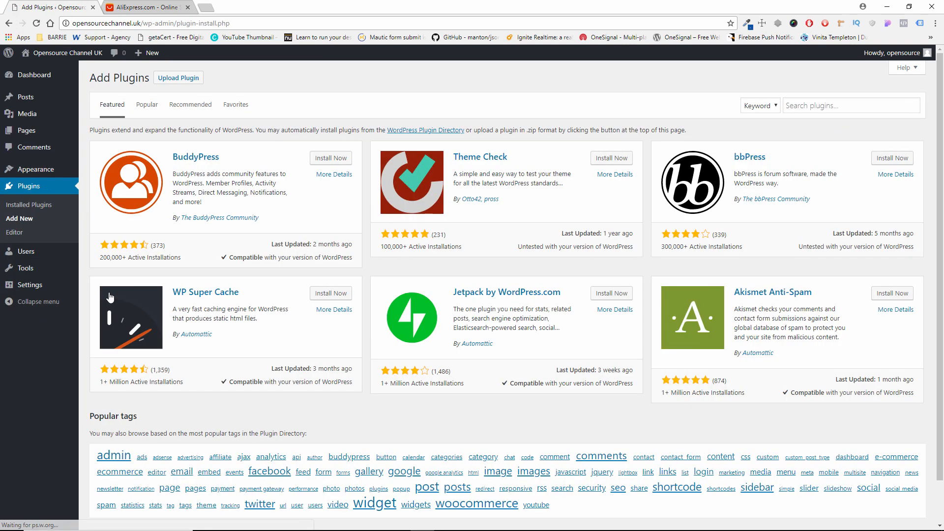
pyautogui.click(820, 106)
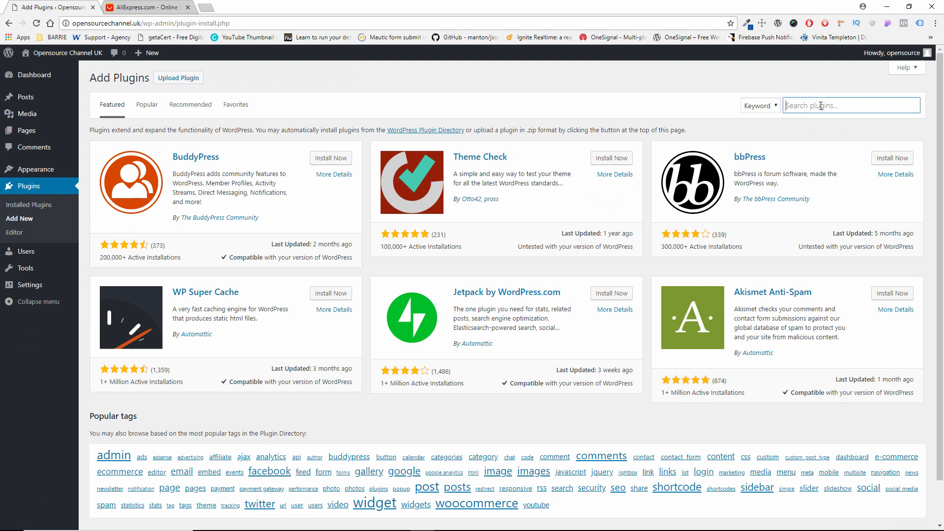
pyautogui.write('astra')
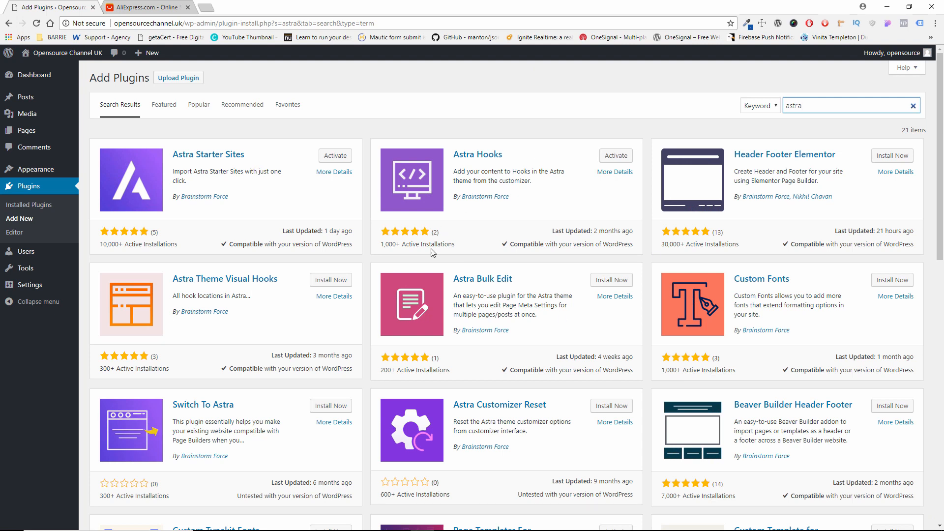
pyautogui.scroll(-2, 520, 205)
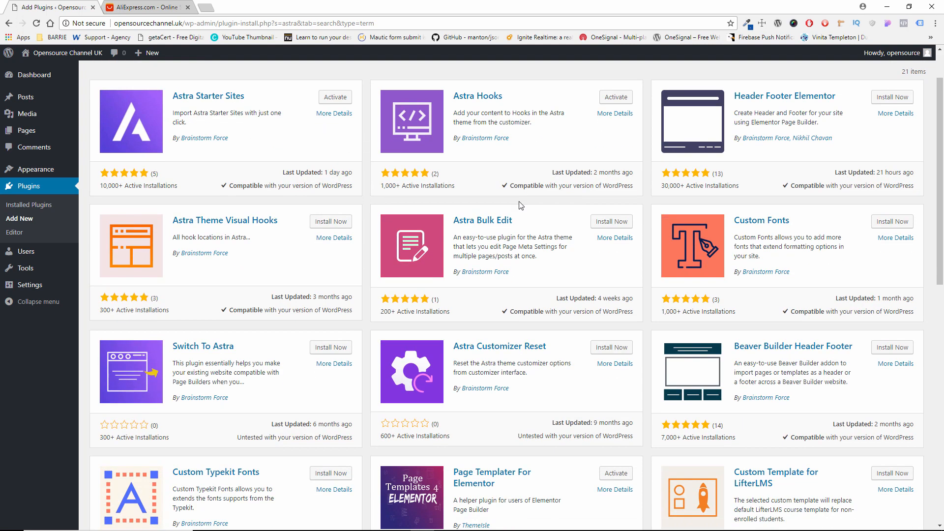
pyautogui.scroll(2, 476, 263)
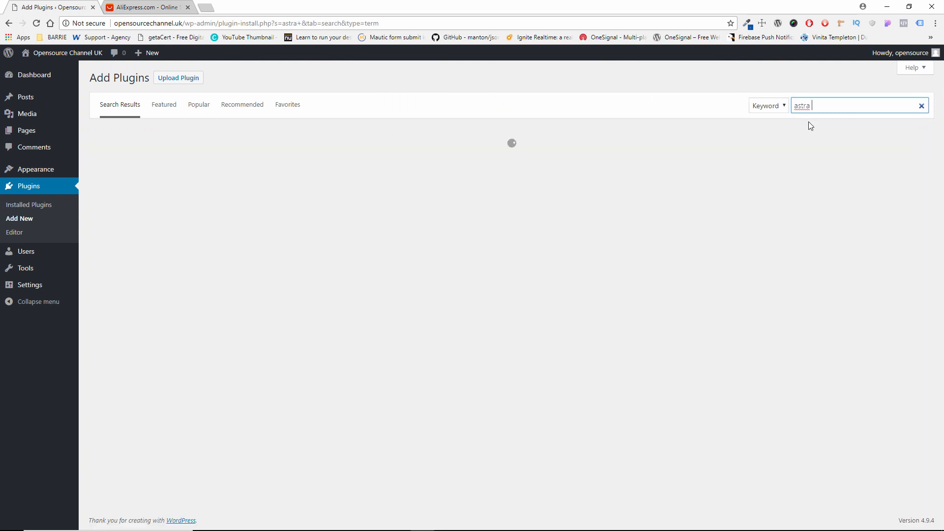
# Try narrowing the plugin search to "astra star", and clear the search term.
pyautogui.write('rt')
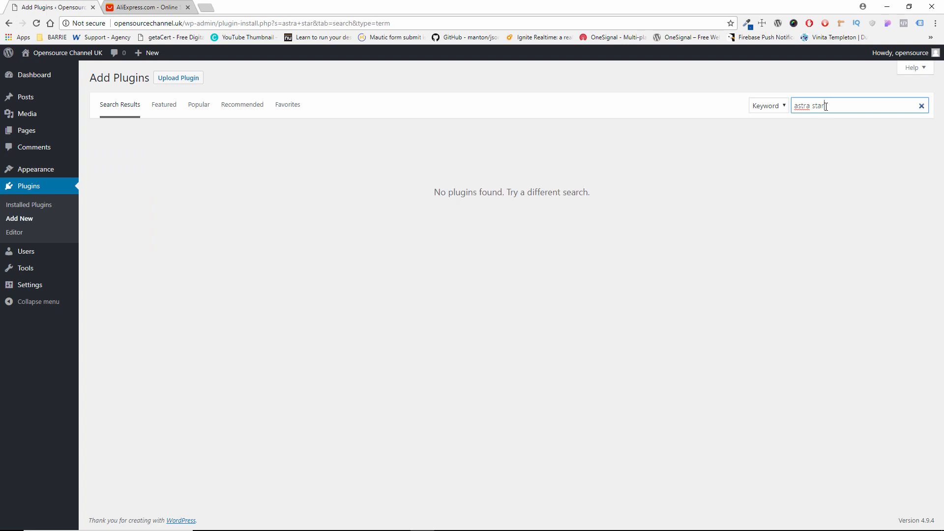
pyautogui.moveTo(833, 107); pyautogui.dragTo(784, 110)
pyautogui.press('BackSpace')
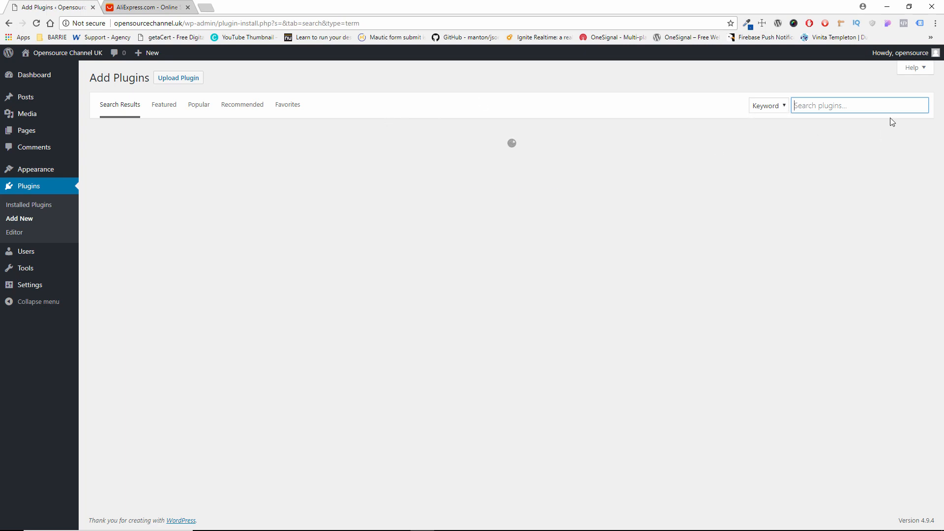
# Search the plugins for "astra sites" and activate the Astra Starter Sites plugin.
pyautogui.click(857, 105)
pyautogui.write('astra')
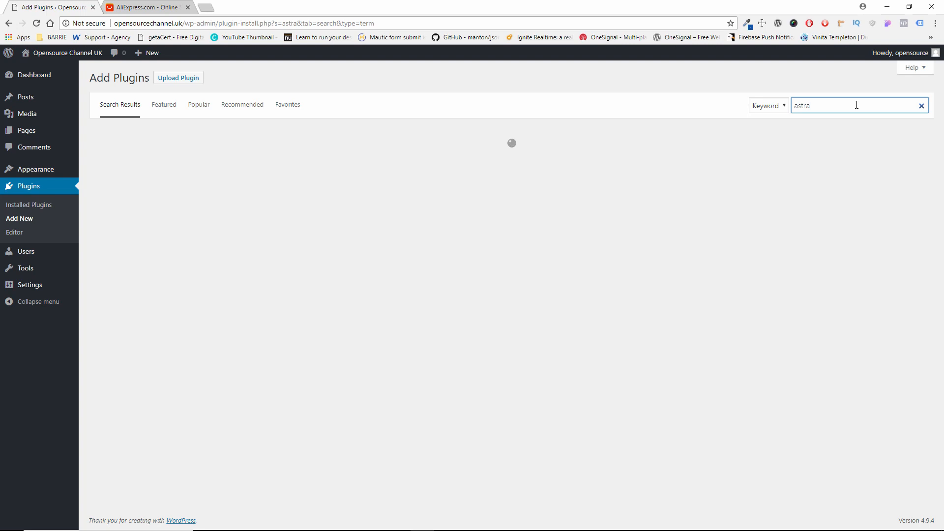
pyautogui.write(' sites')
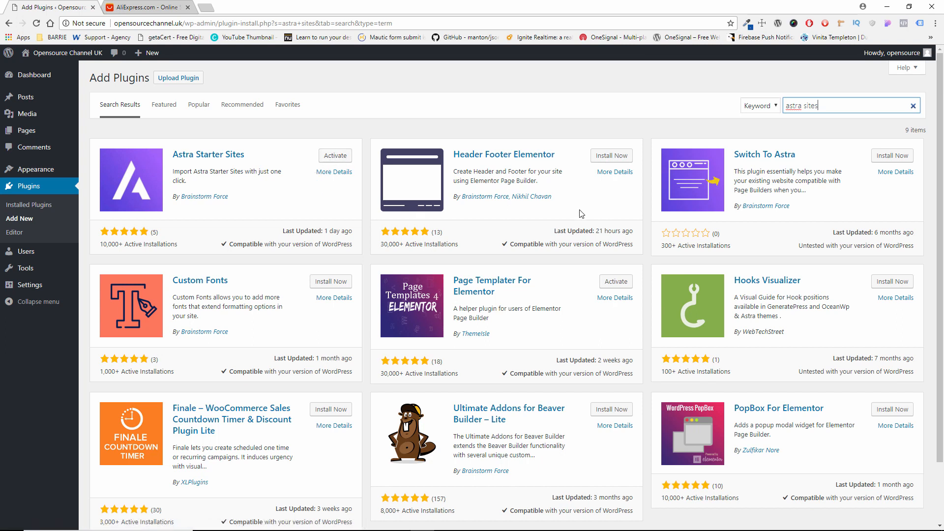
pyautogui.click(327, 157)
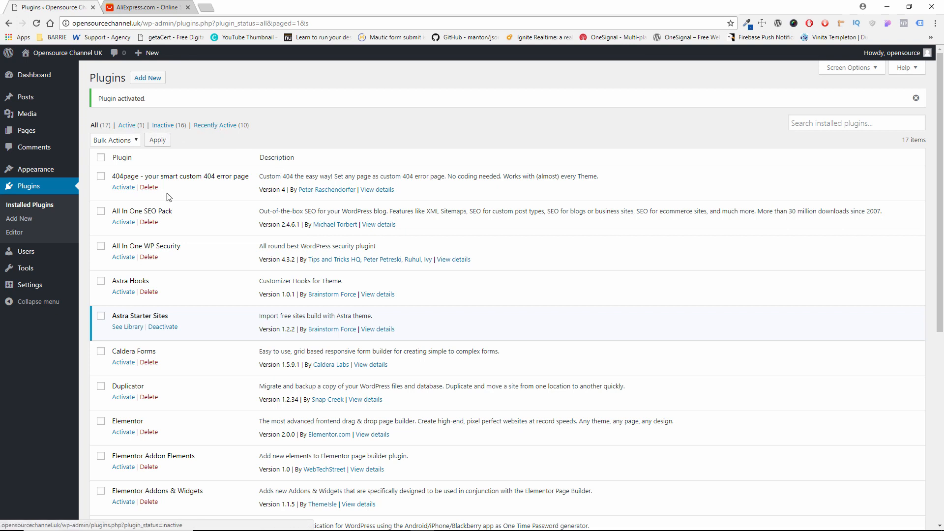
# Look through the full list of installed plugins.
pyautogui.scroll(-1, 211, 221)
pyautogui.scroll(-5, 211, 220)
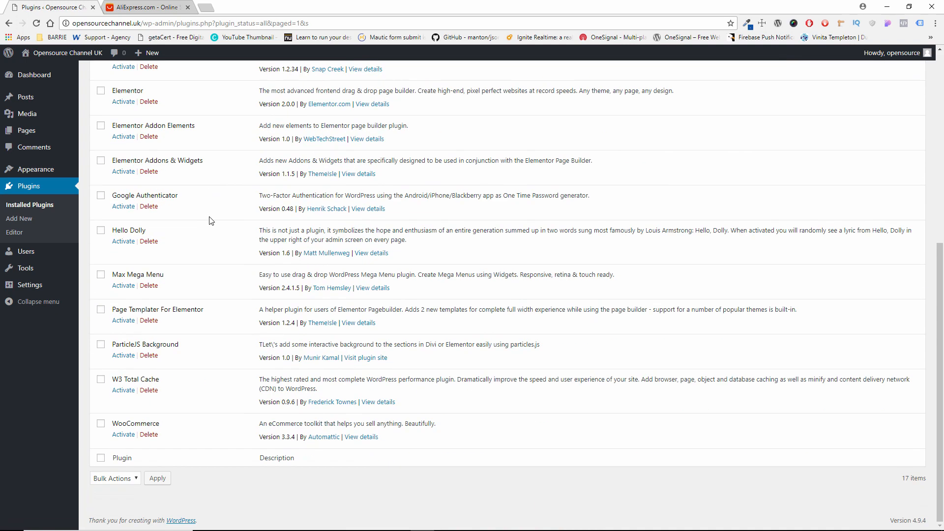
pyautogui.scroll(5, 211, 221)
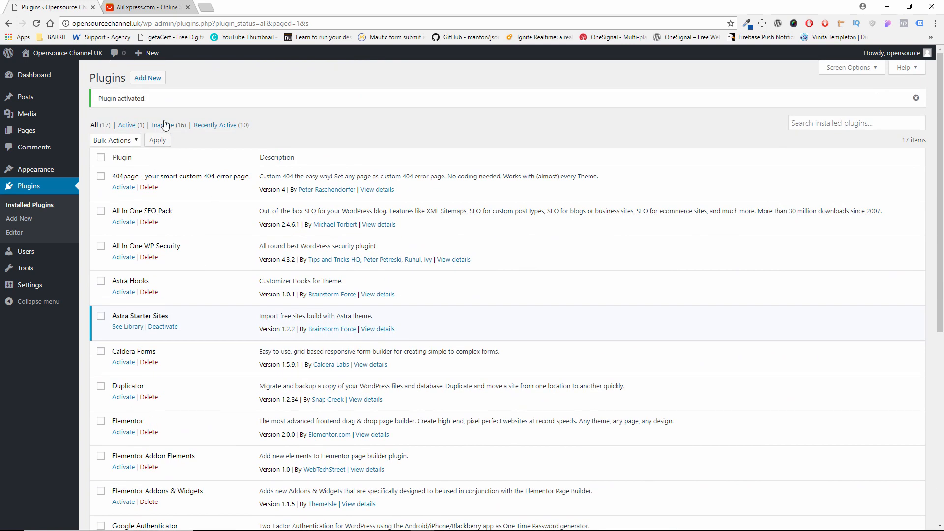
# List only the active plugins, and view the site's front page in a new tab.
pyautogui.click(129, 127)
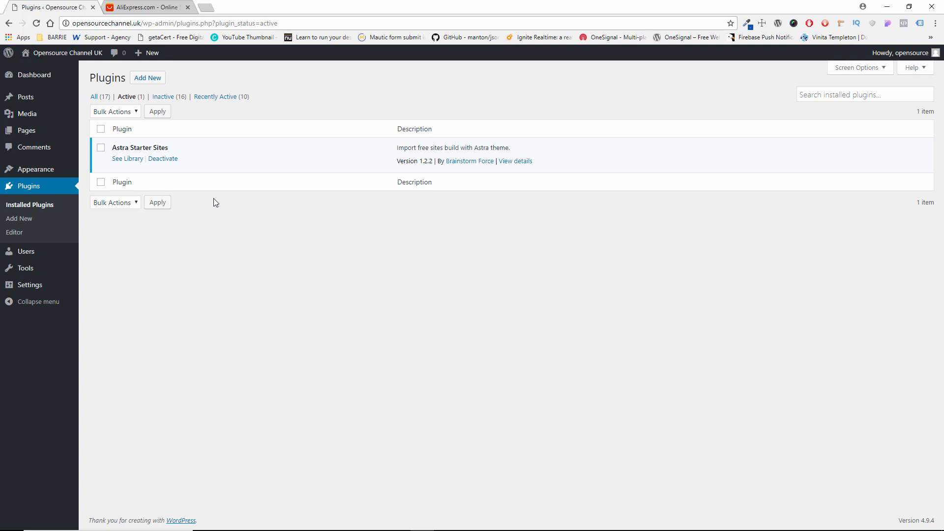
pyautogui.moveTo(69, 57)
pyautogui.rightClick(34, 70)
pyautogui.click(73, 77)
pyautogui.click(148, 7)
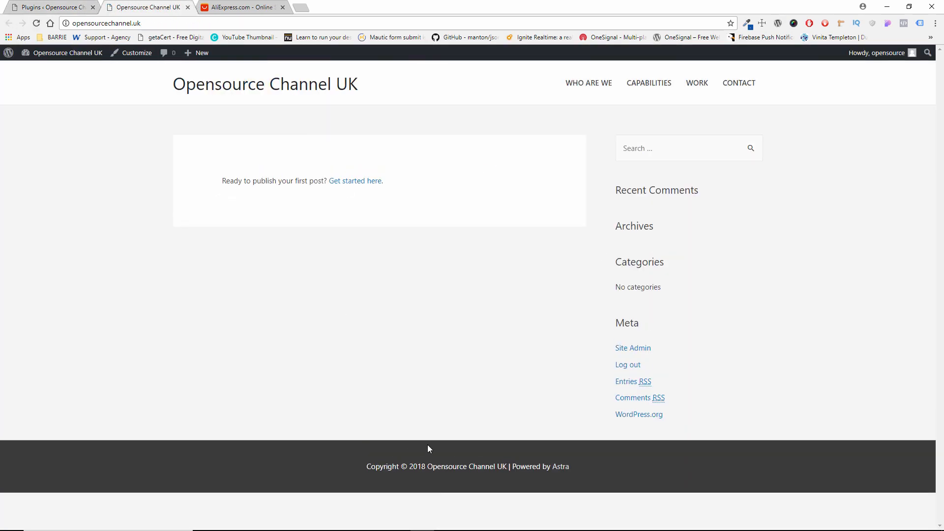
# Return to the dashboard, open the Astra Sites library, and show the Elementor templates in the eCommerce category.
pyautogui.click(81, 5)
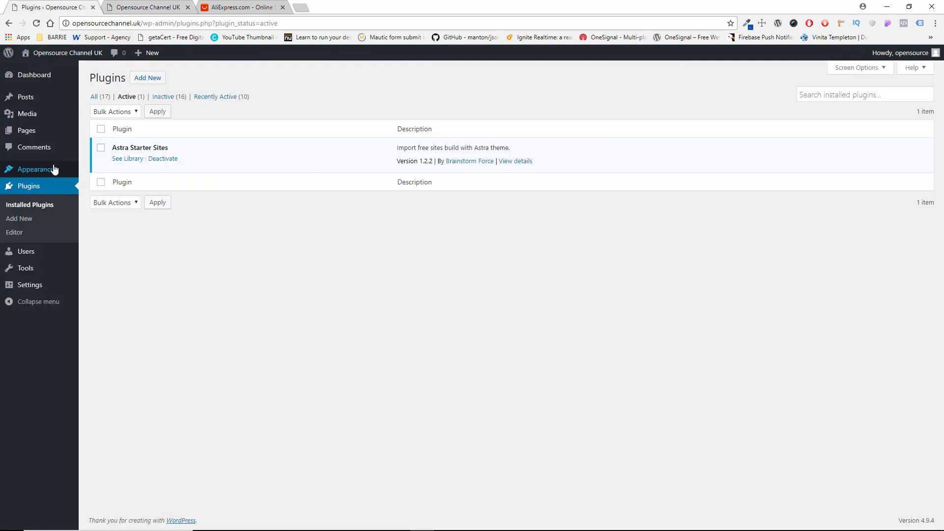
pyautogui.moveTo(56, 169)
pyautogui.click(105, 240)
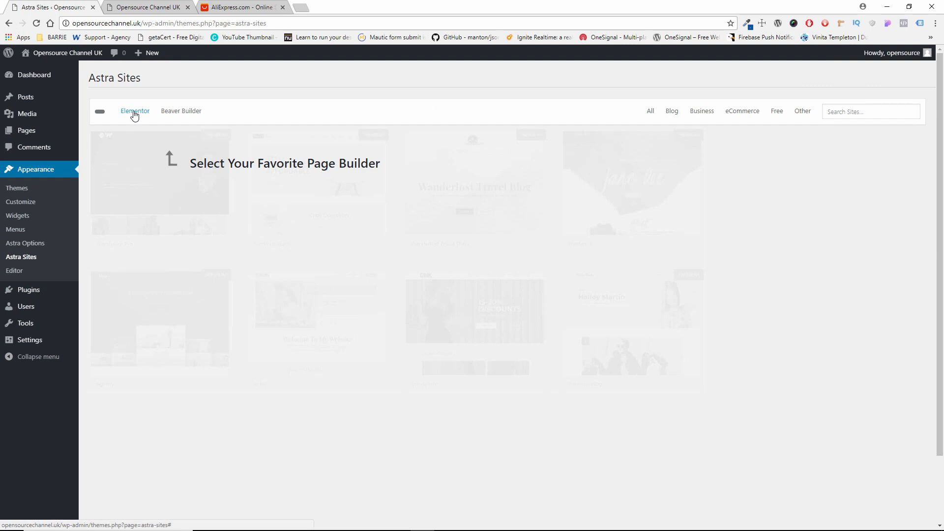
pyautogui.click(134, 116)
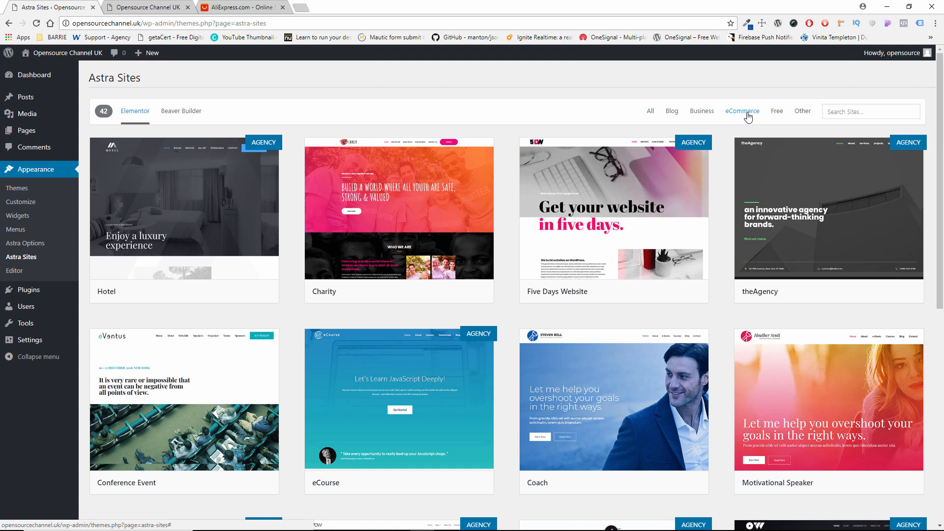
pyautogui.click(748, 117)
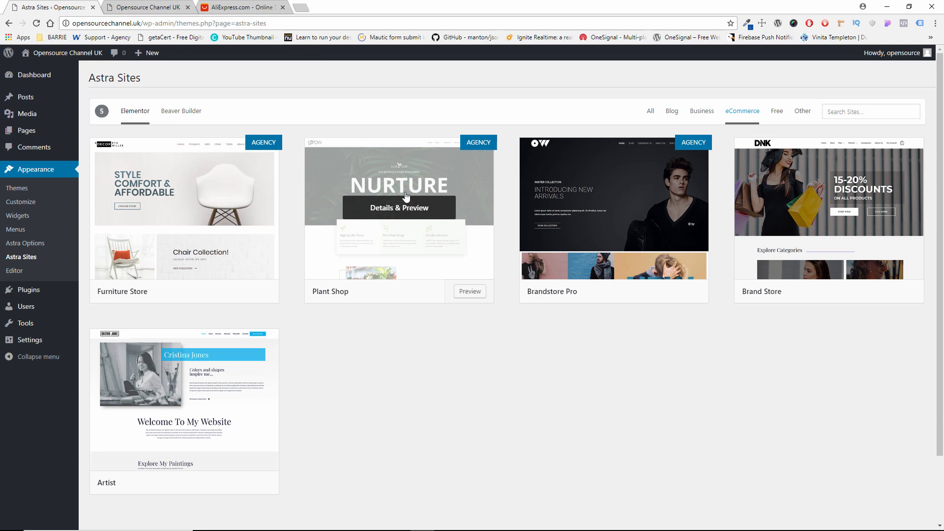
# Open the preview of the Brand Store template and look through its demo home page.
pyautogui.moveTo(853, 297)
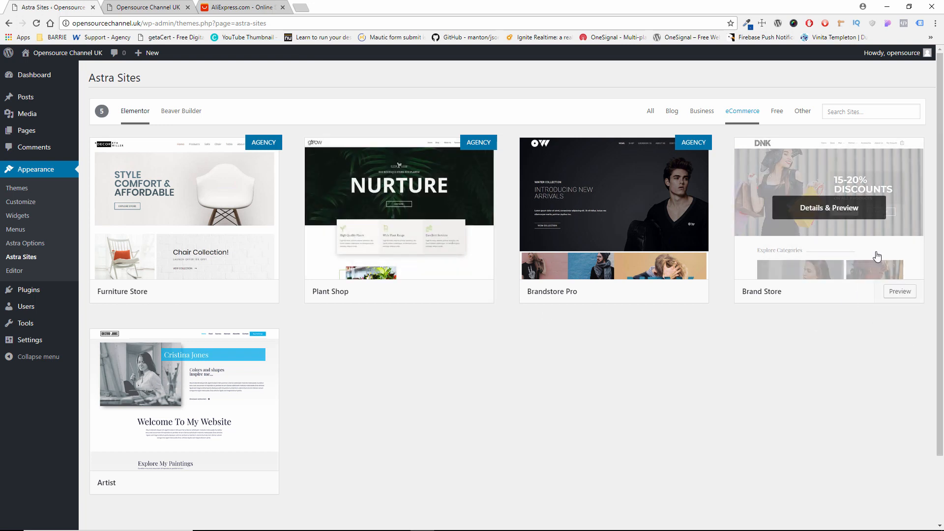
pyautogui.click(818, 212)
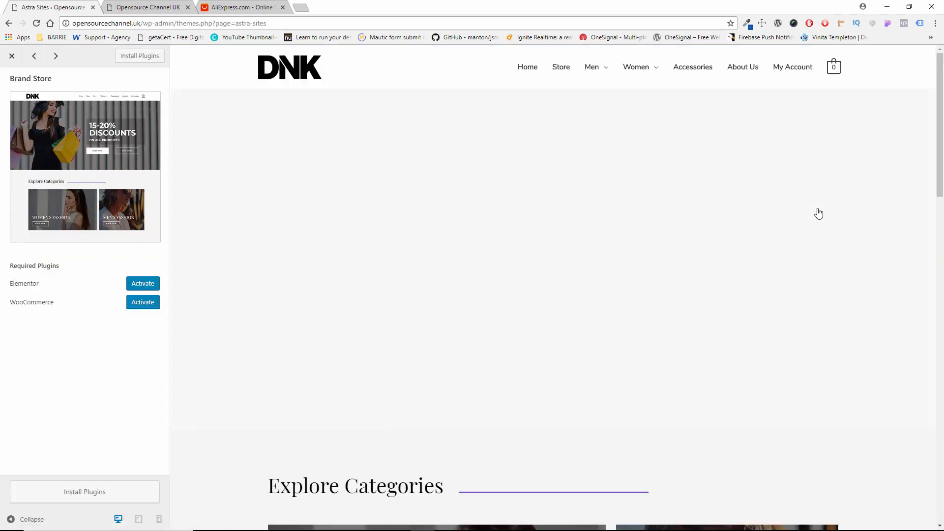
pyautogui.scroll(-4, 717, 189)
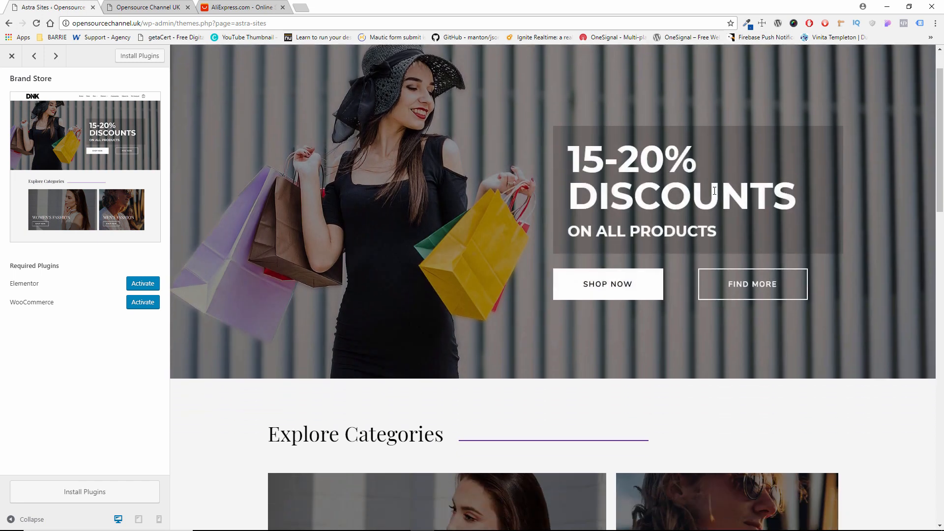
pyautogui.scroll(-14, 941, 138)
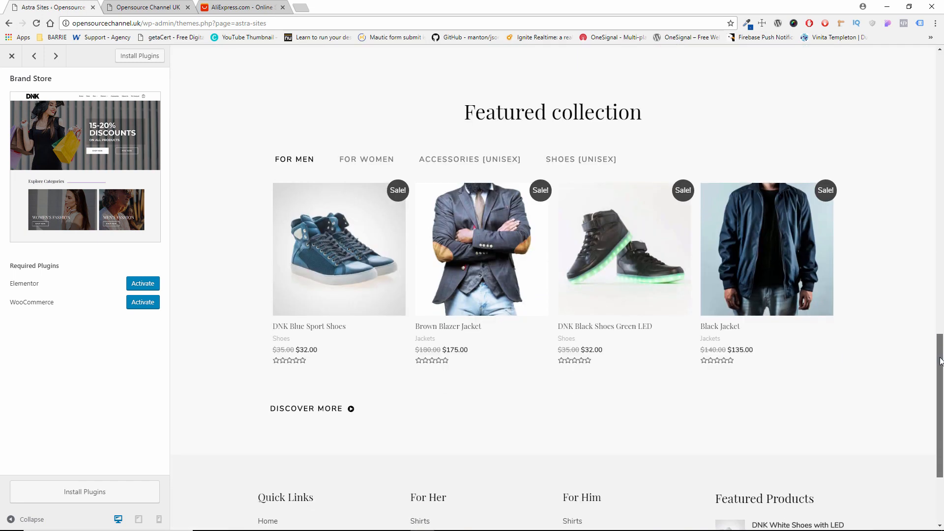
pyautogui.scroll(11, 933, 154)
pyautogui.scroll(3, 804, 151)
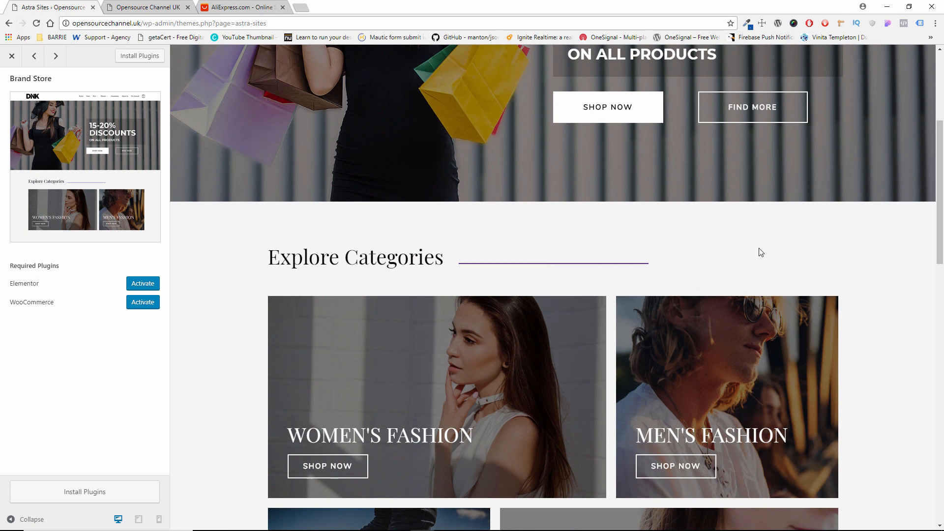
pyautogui.scroll(5, 760, 247)
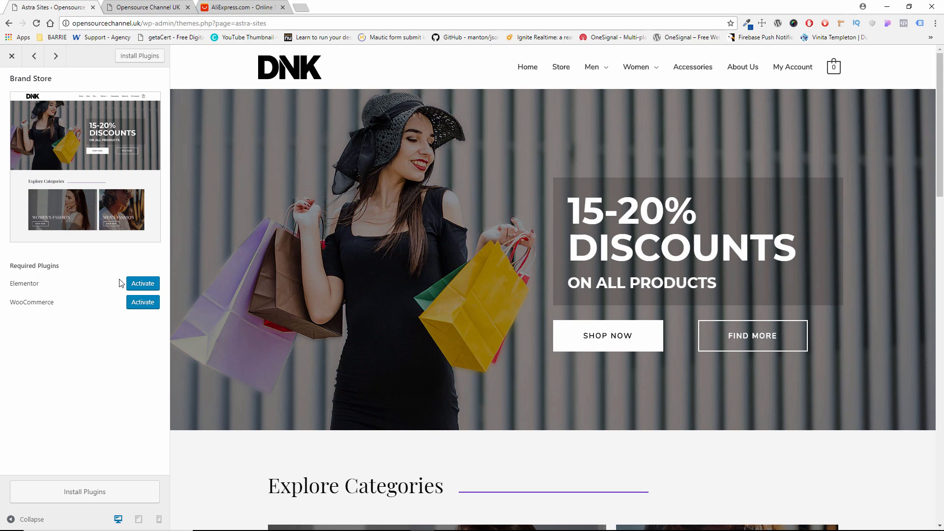
# Activate the required Elementor and WooCommerce plugins, and import the Brand Store site with confirmation.
pyautogui.click(137, 287)
pyautogui.click(144, 306)
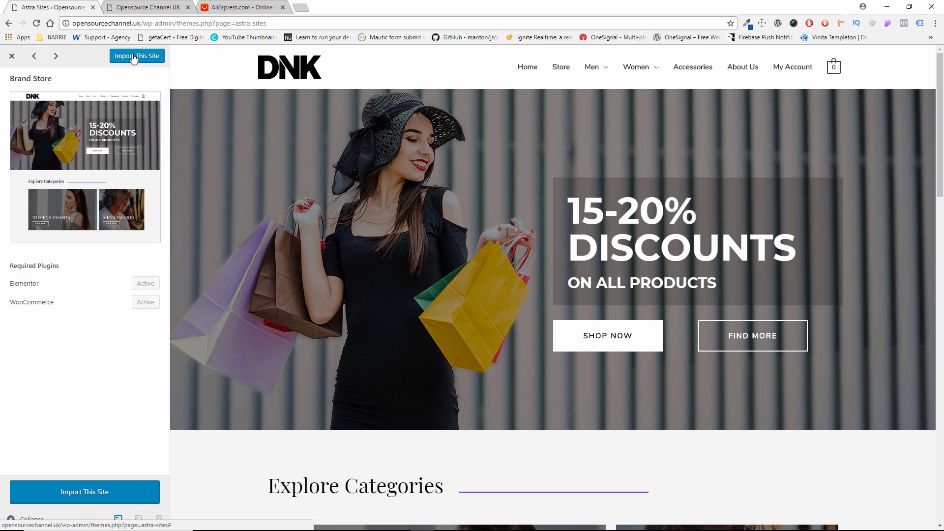
pyautogui.click(133, 57)
pyautogui.click(505, 147)
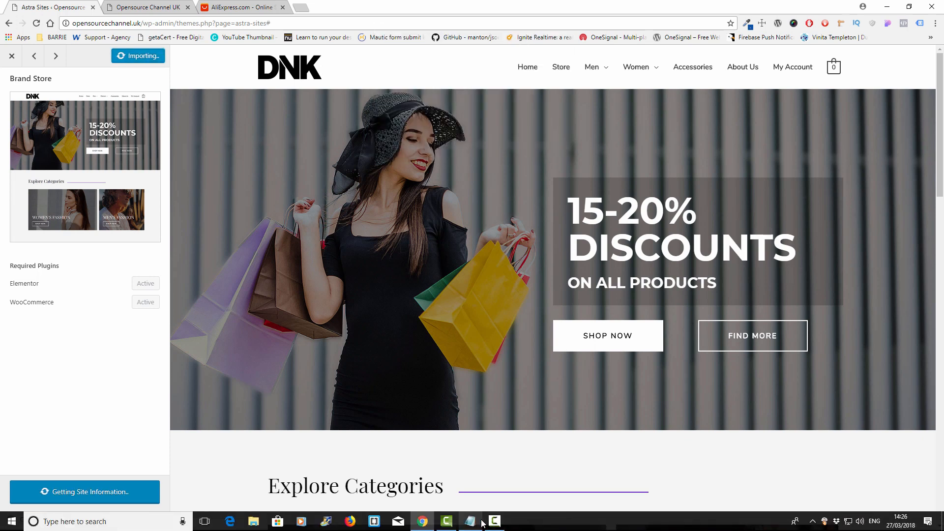
pyautogui.click(495, 521)
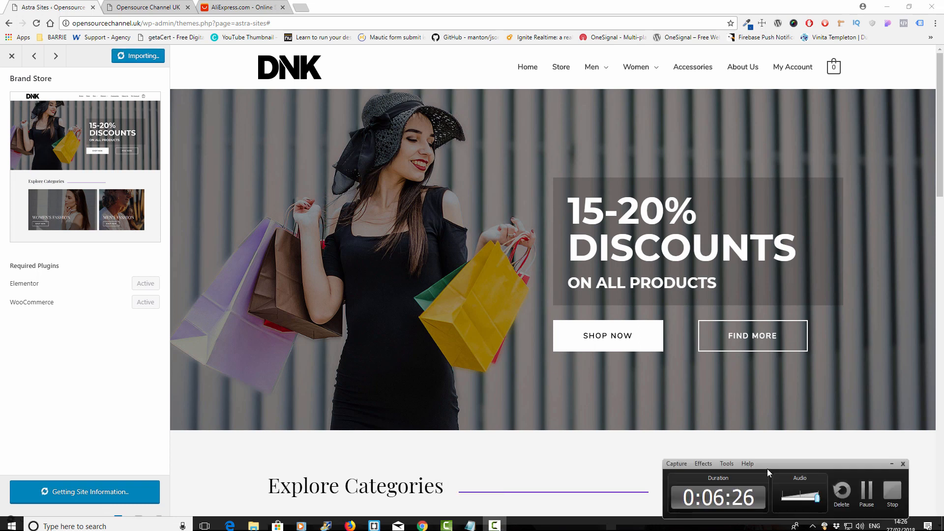
pyautogui.click(871, 501)
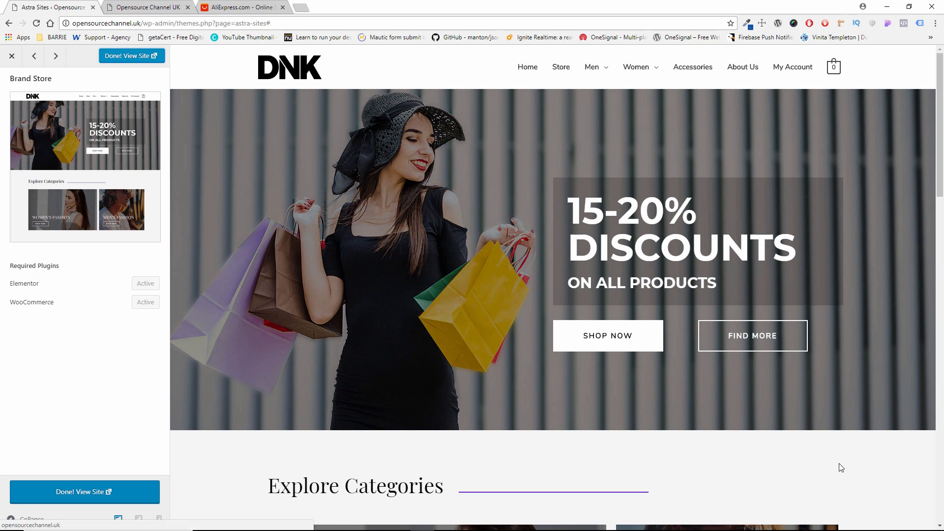
# View the imported live site and look through its home page from the banner to the footer.
pyautogui.click(110, 57)
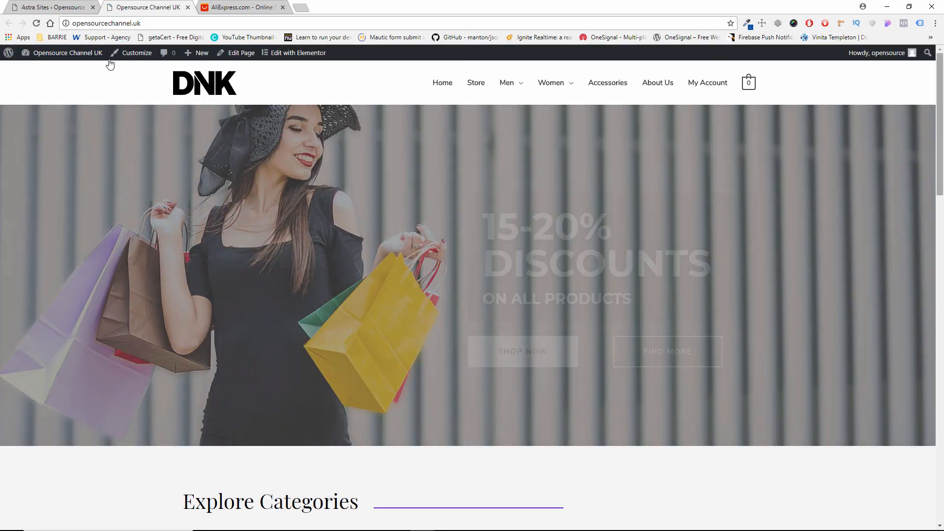
pyautogui.scroll(-2, 110, 65)
pyautogui.scroll(-18, 110, 64)
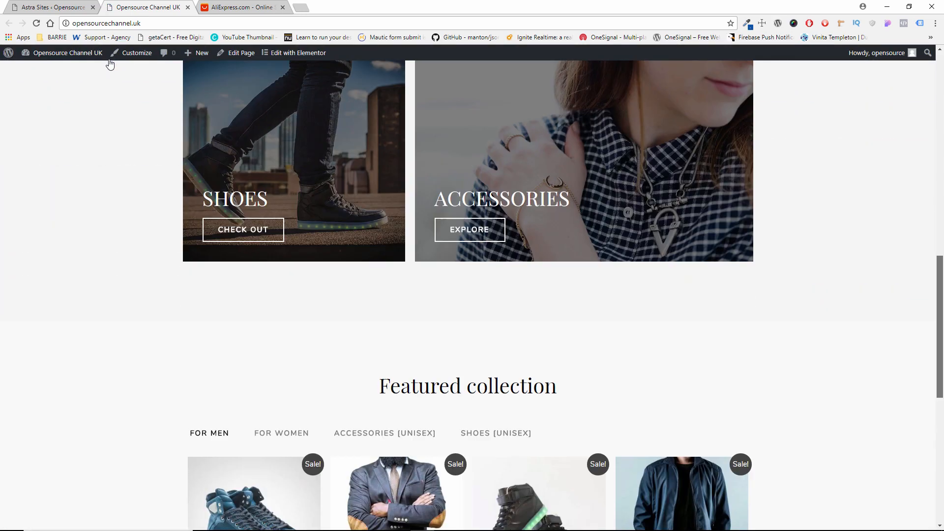
pyautogui.scroll(-1, 110, 65)
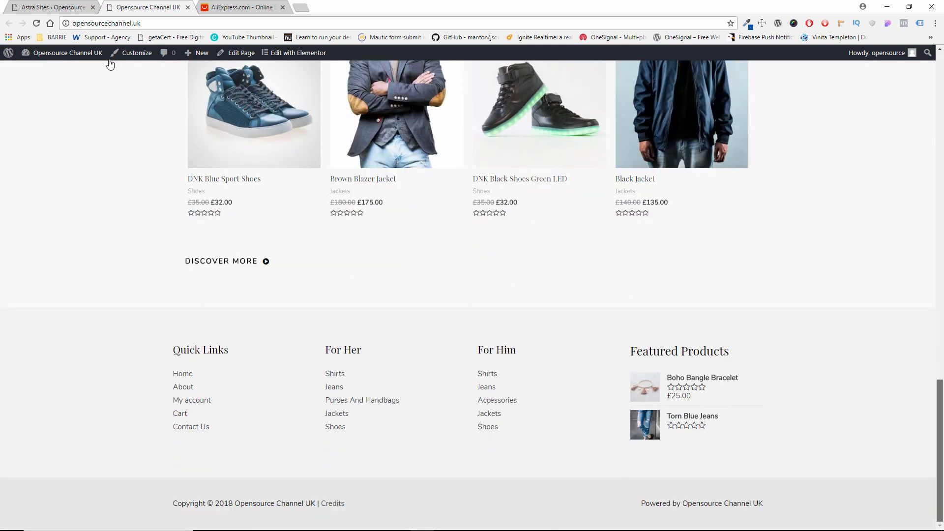
pyautogui.scroll(7, 110, 64)
pyautogui.scroll(10, 111, 65)
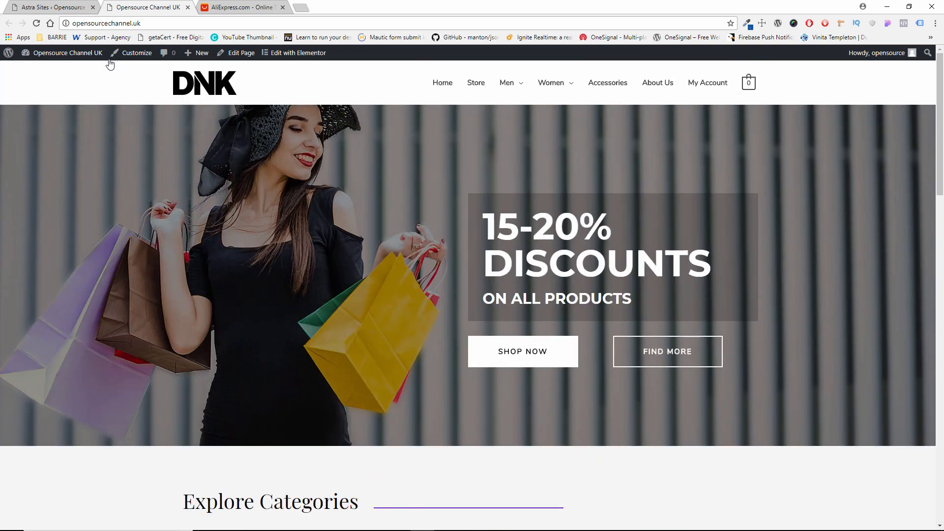
pyautogui.scroll(-10, 111, 65)
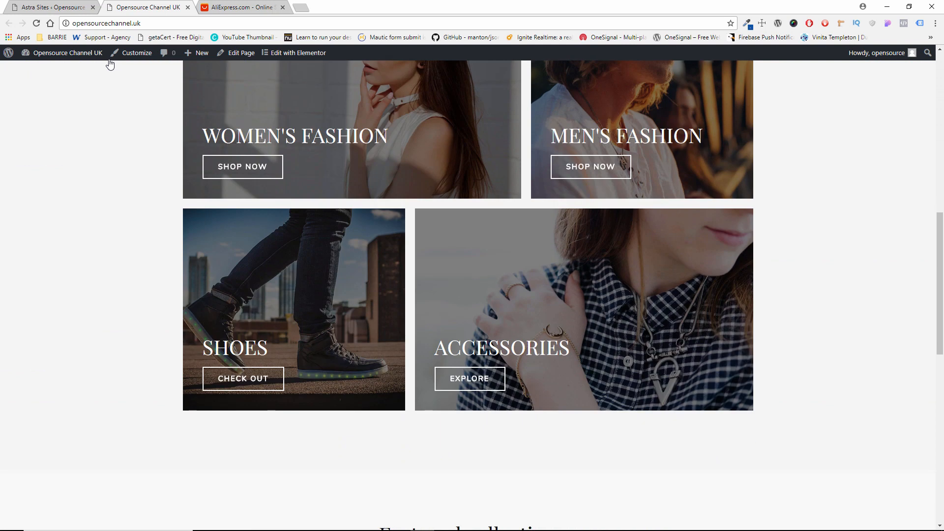
# Add the DNK Black Shoes Green LED to the cart and review the cart page.
pyautogui.scroll(-8, 110, 64)
pyautogui.click(110, 64)
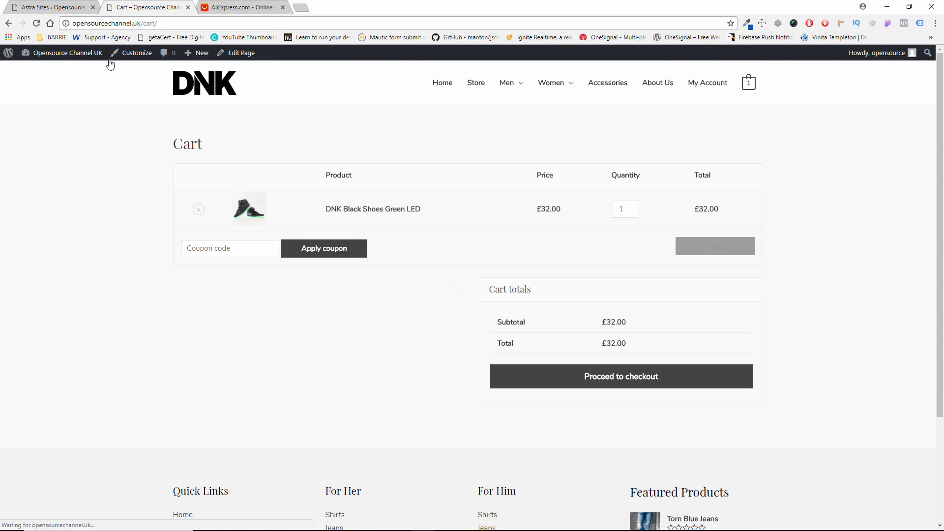
pyautogui.scroll(-3, 111, 65)
pyautogui.scroll(3, 110, 64)
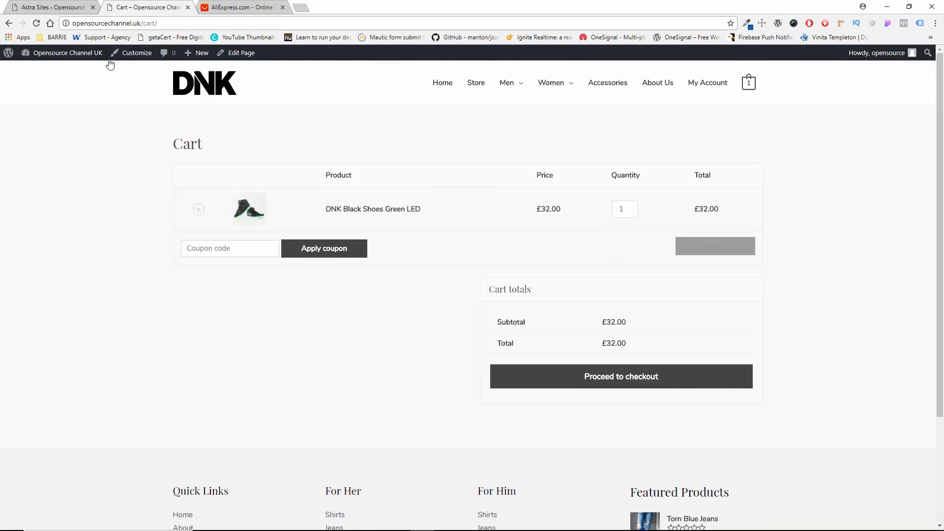
# Proceed to checkout and look through the billing details form and the order summary.
pyautogui.click(621, 376)
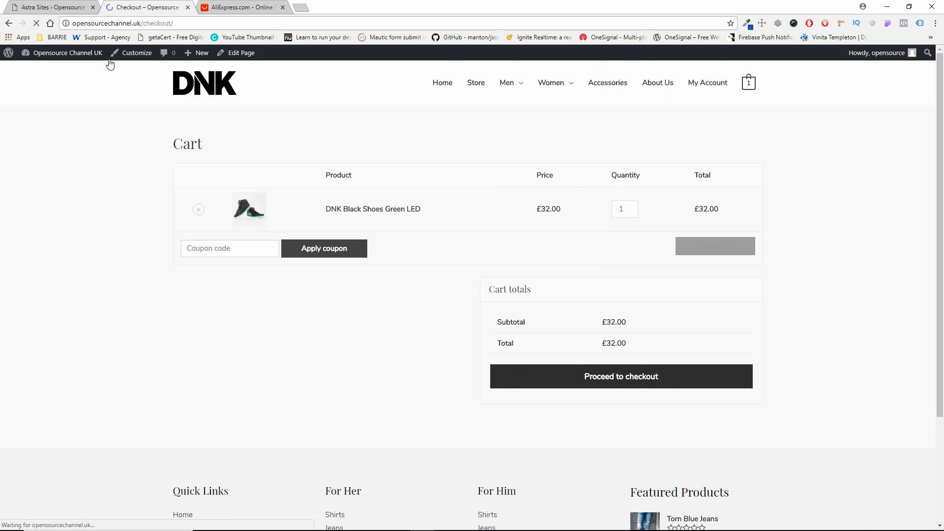
pyautogui.scroll(-2, 110, 65)
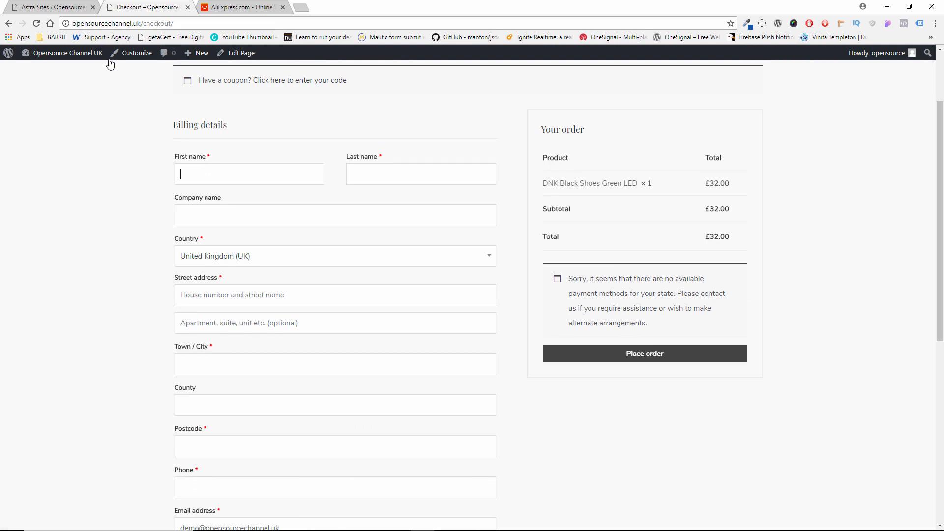
pyautogui.scroll(-4, 110, 65)
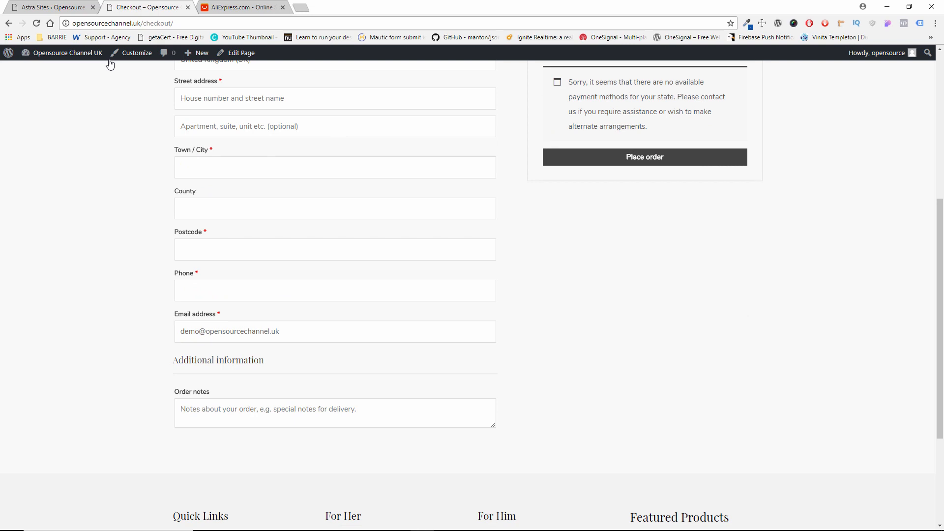
pyautogui.scroll(6, 110, 65)
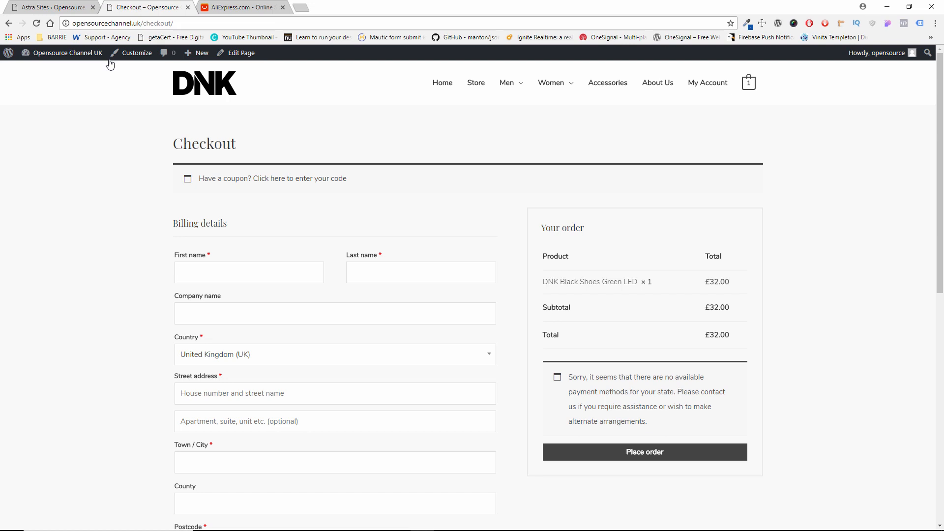
# Close the template preview in the dashboard, reload it, and review the General settings of WooCommerce.
pyautogui.click(65, 7)
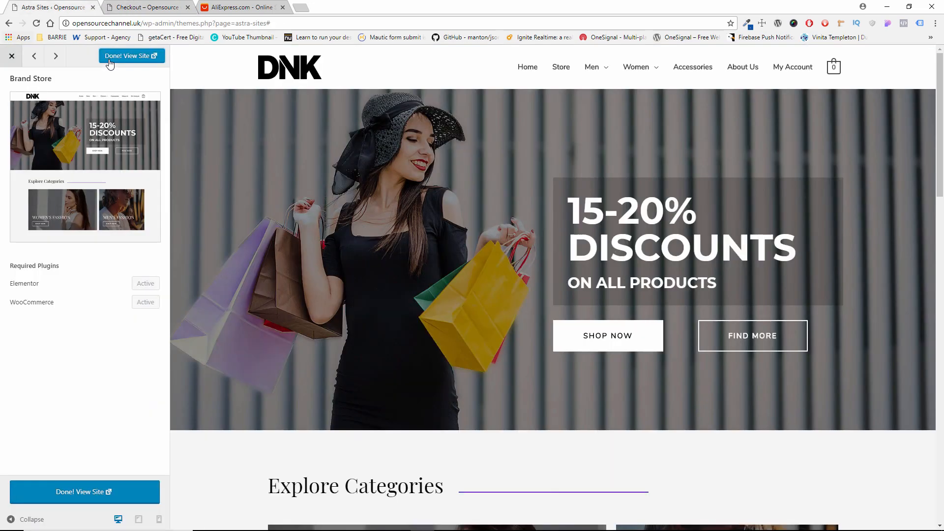
pyautogui.click(12, 56)
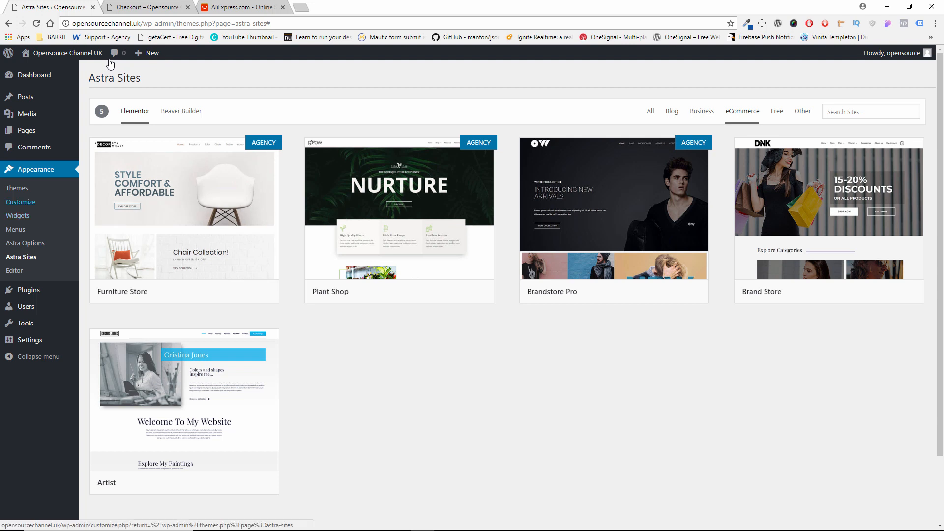
pyautogui.click(36, 23)
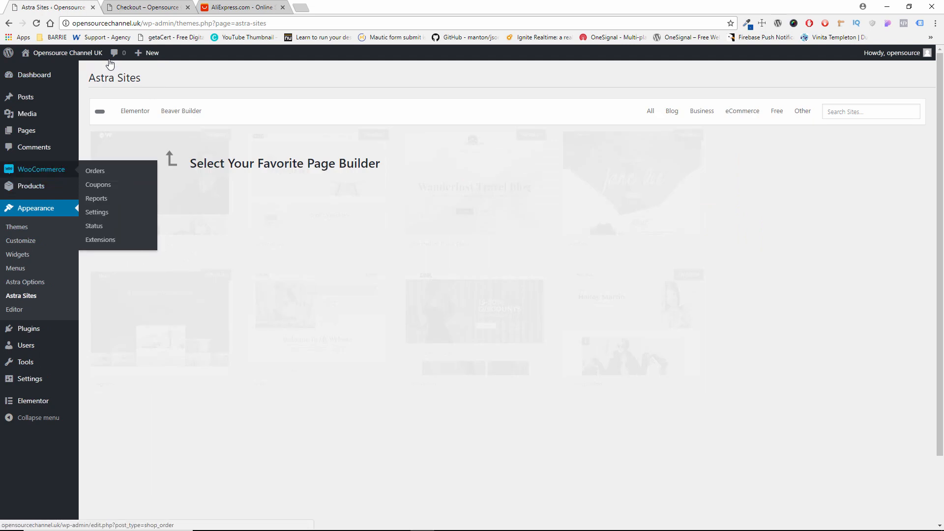
pyautogui.click(97, 212)
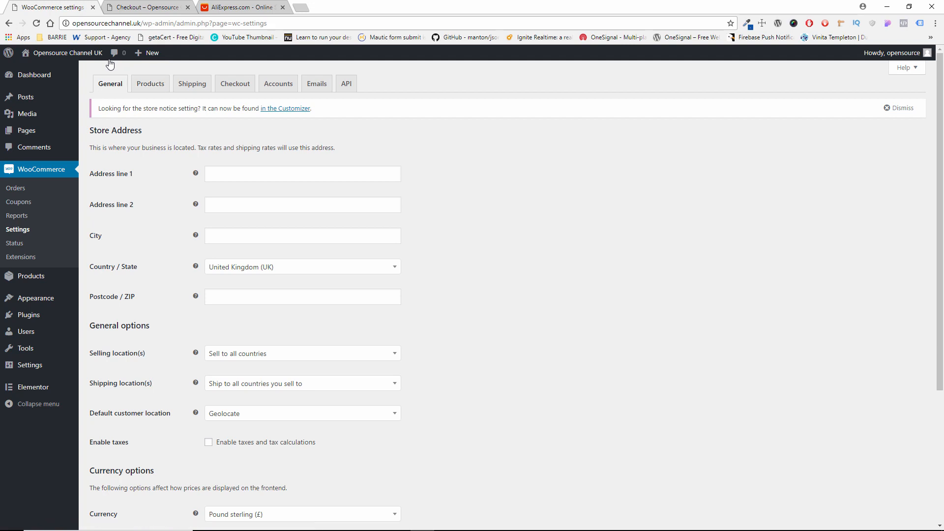
pyautogui.scroll(-4, 110, 64)
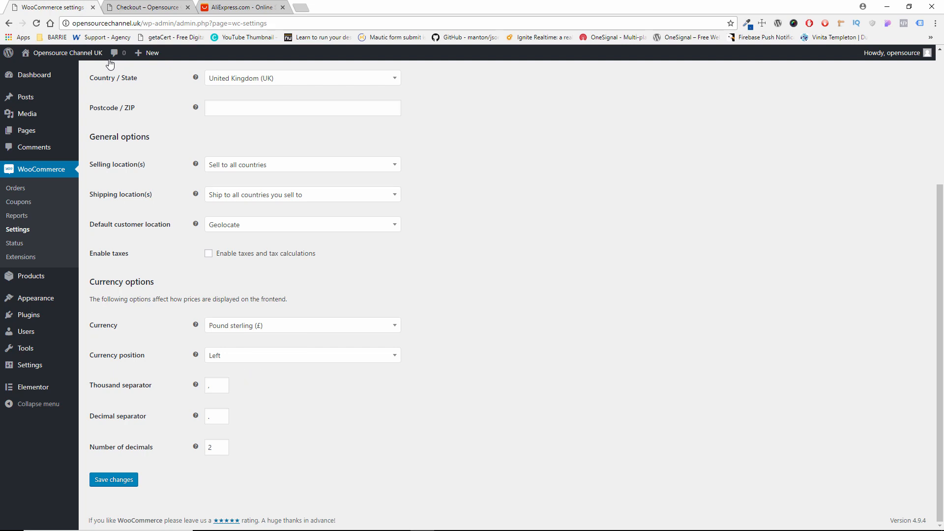
pyautogui.scroll(4, 110, 64)
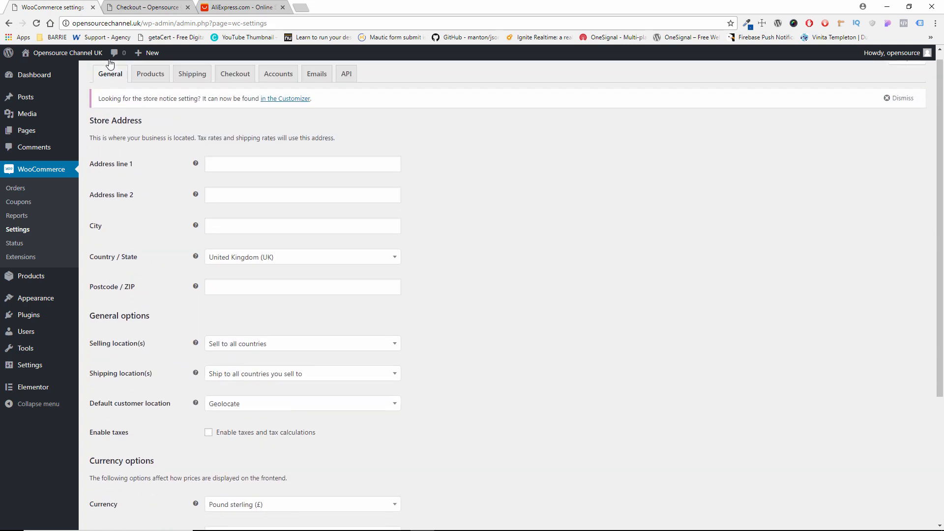
# Review the WooCommerce Products settings, checking the shop page and weight unit choices and the downloadable products options.
pyautogui.click(150, 83)
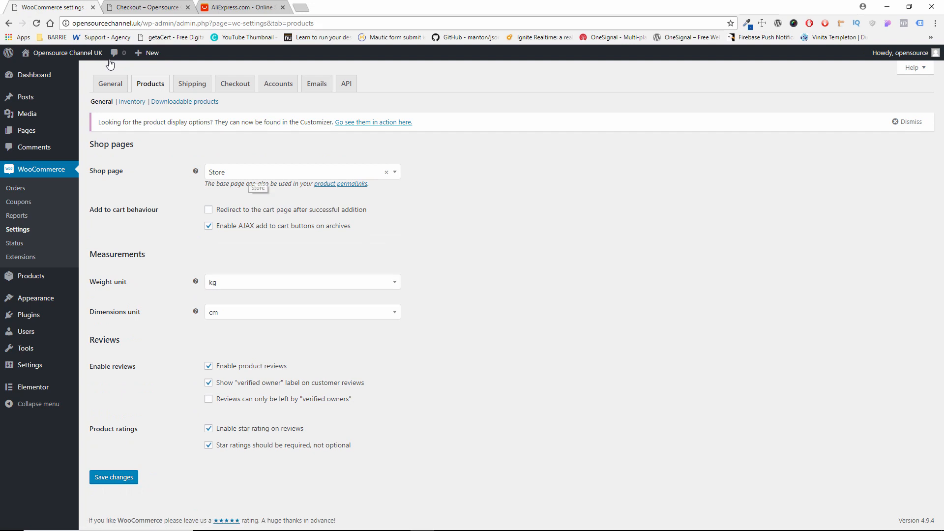
pyautogui.click(248, 173)
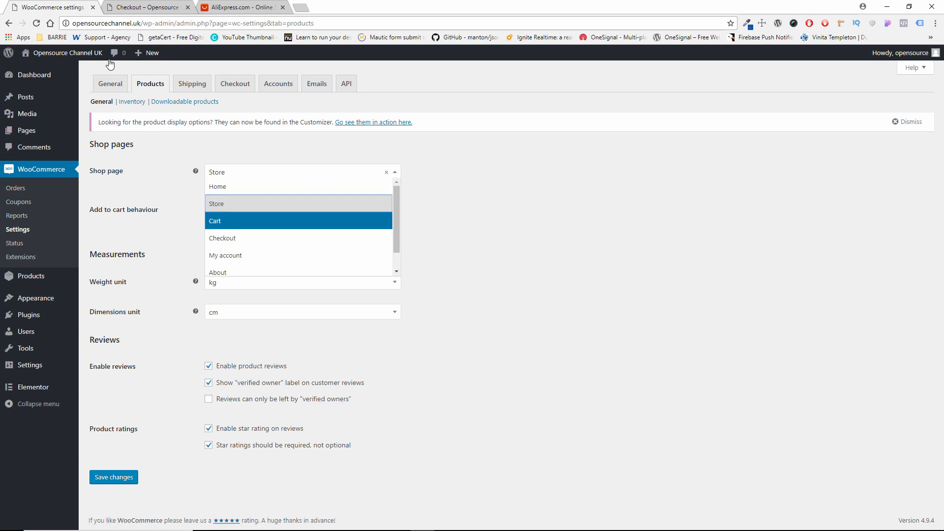
pyautogui.press('Escape')
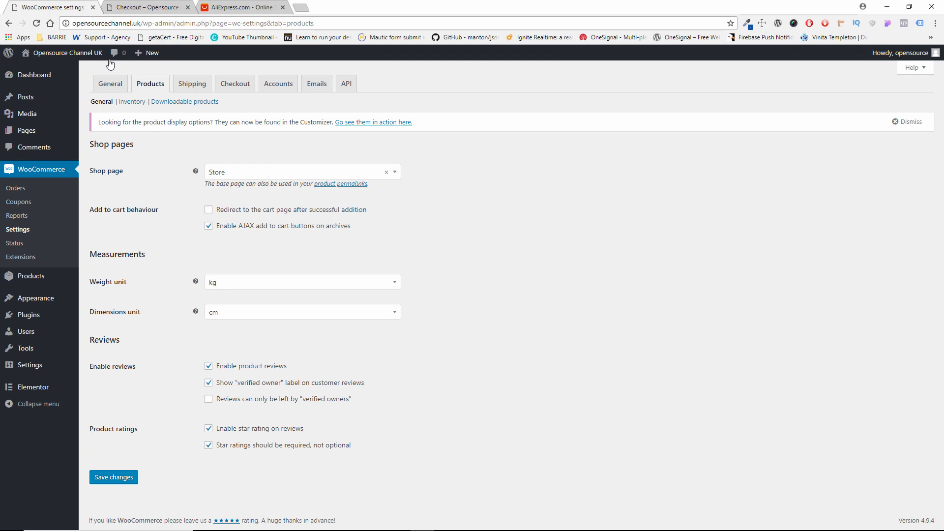
pyautogui.click(227, 281)
pyautogui.click(228, 283)
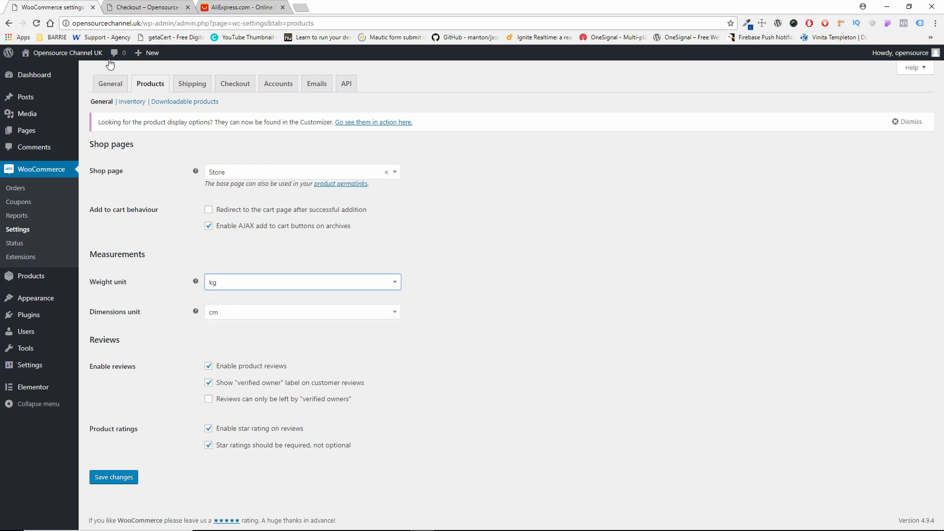
pyautogui.click(236, 313)
pyautogui.click(236, 312)
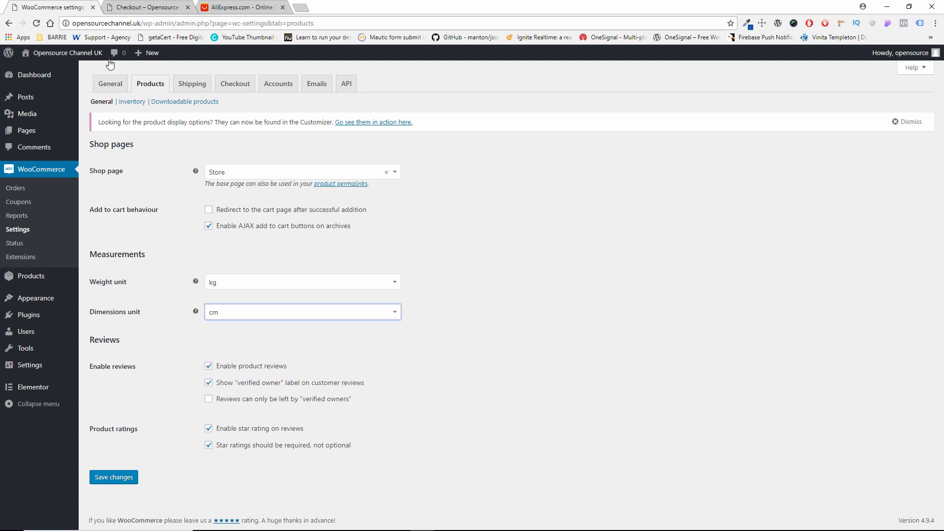
pyautogui.click(233, 282)
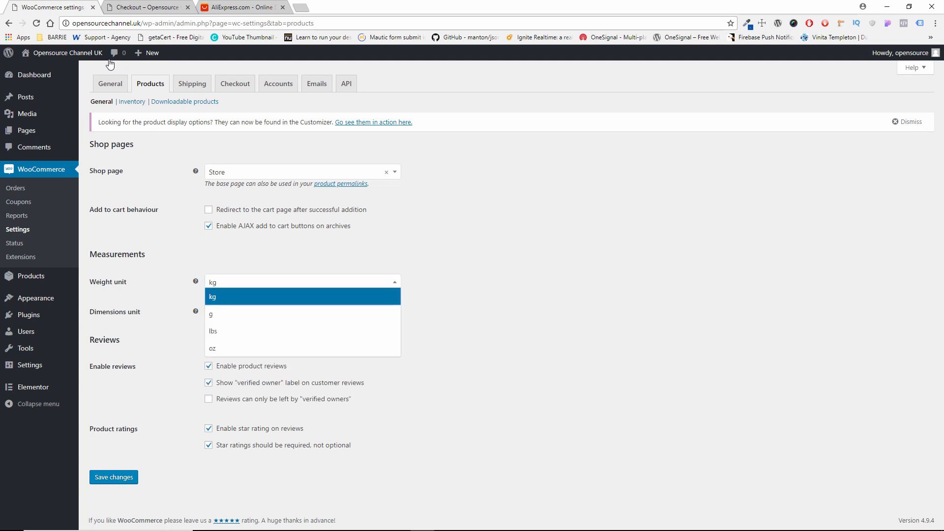
pyautogui.click(236, 258)
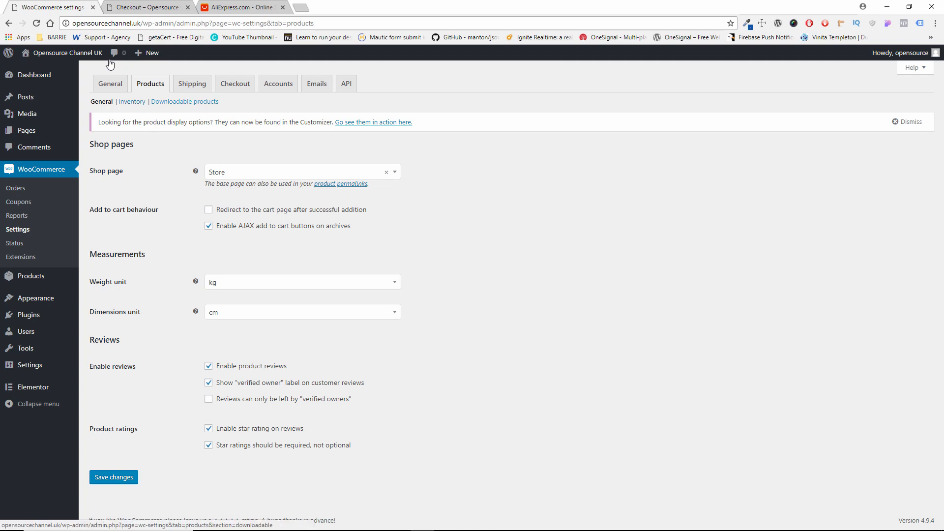
pyautogui.click(185, 101)
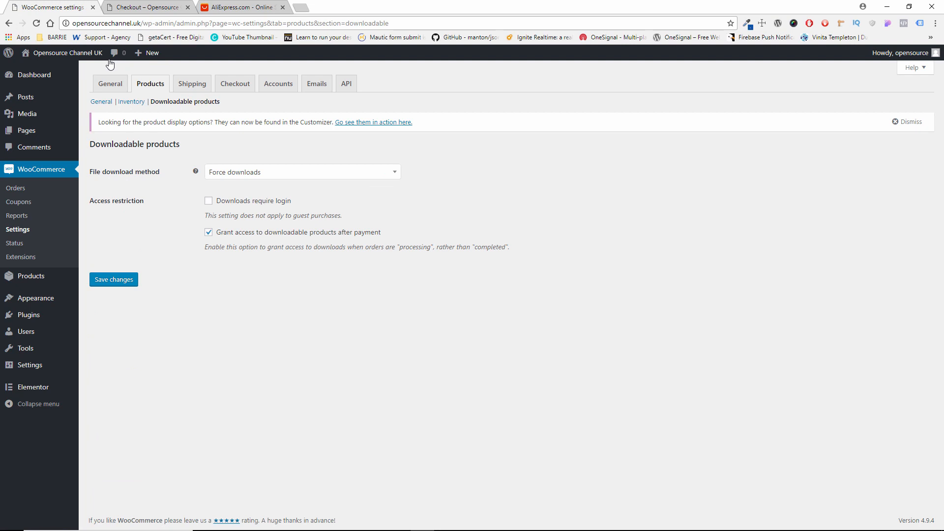
# Add a new shipping zone in the WooCommerce Shipping settings and name it Free Shipping.
pyautogui.click(192, 84)
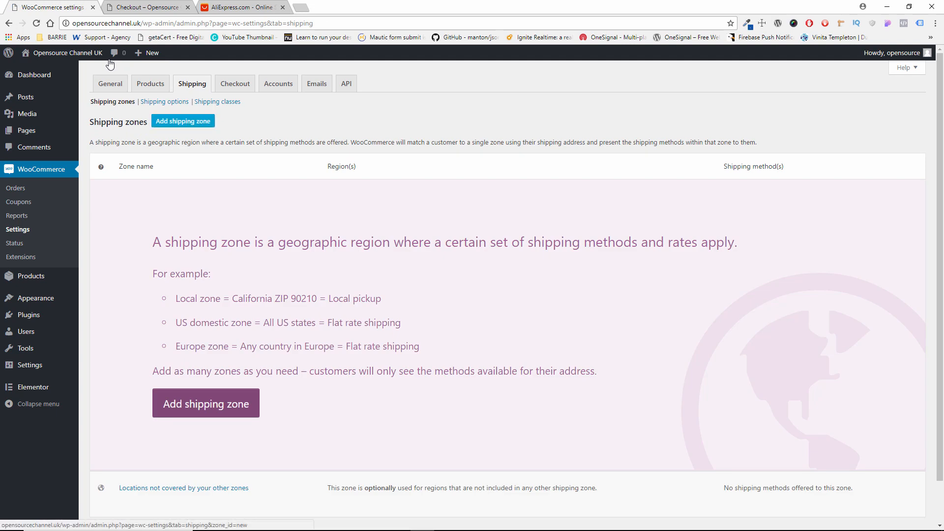
pyautogui.scroll(-2, 111, 65)
pyautogui.scroll(2, 110, 64)
pyautogui.click(183, 121)
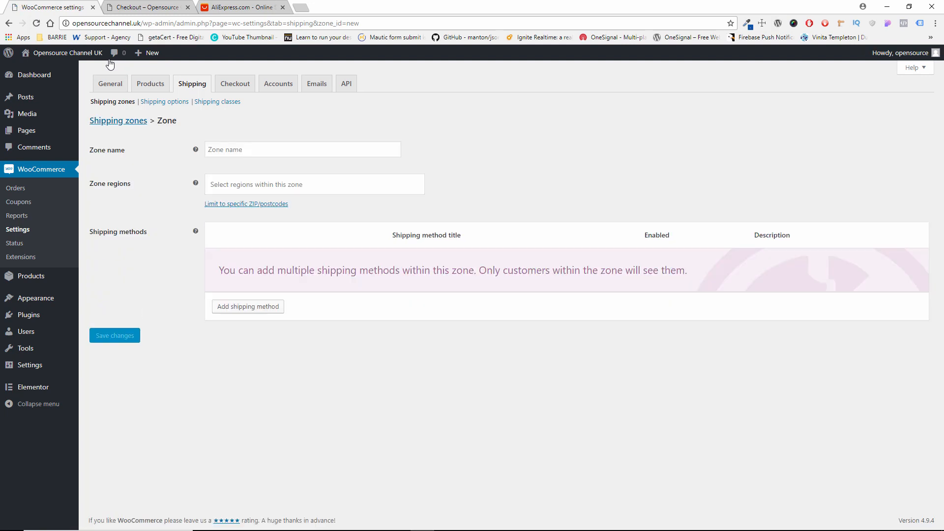
pyautogui.click(241, 7)
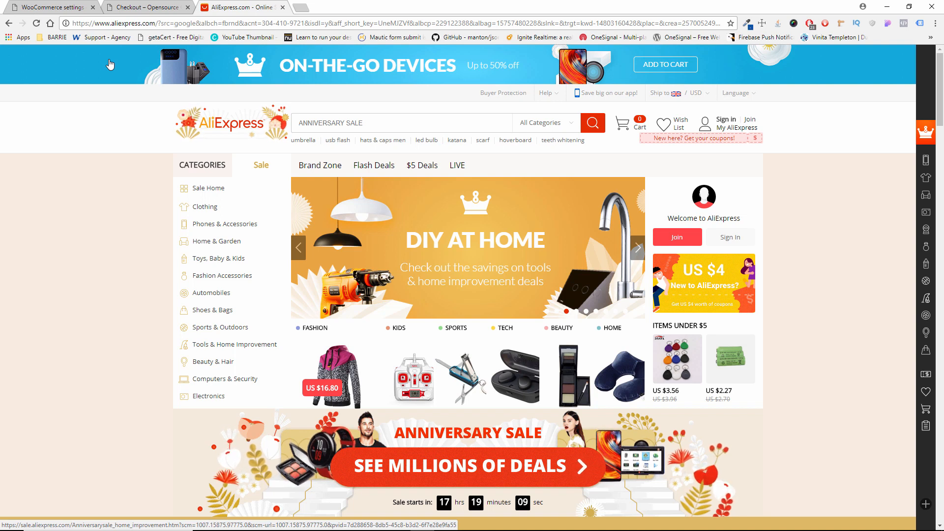
pyautogui.hotkey('ctrl', 'shift', 'Tab')
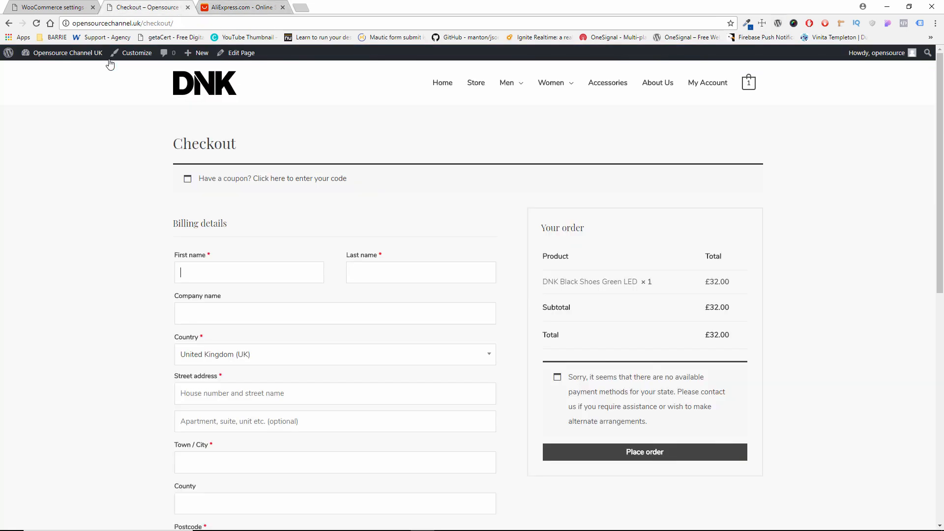
pyautogui.hotkey('ctrl', 'shift', 'Tab')
pyautogui.press('Tab')
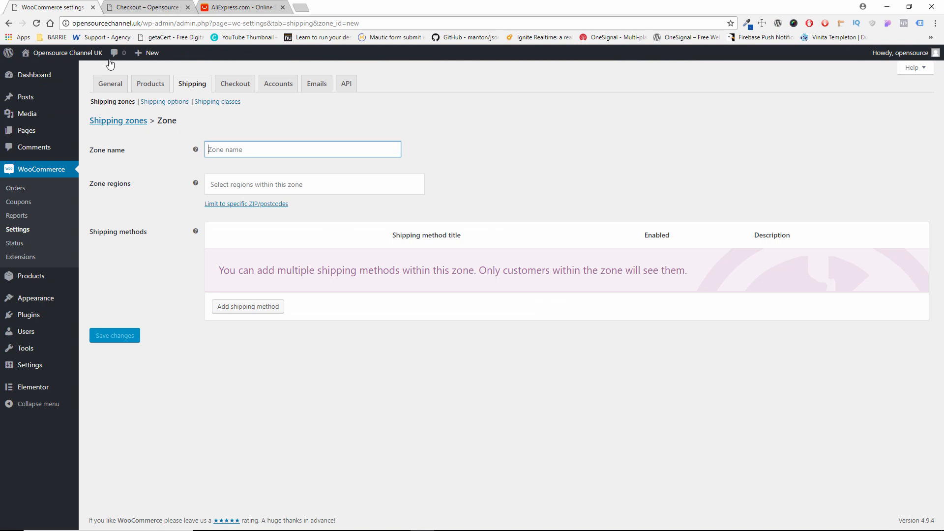
pyautogui.write('Fre')
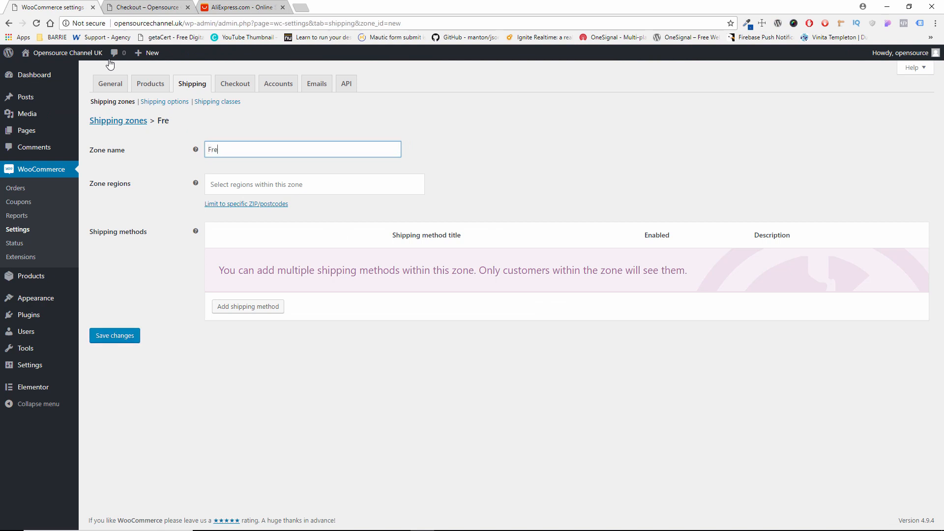
pyautogui.write('e Shipping')
# Look through the whole list of regions available for the shipping zone.
pyautogui.press('Tab')
pyautogui.press('Down')
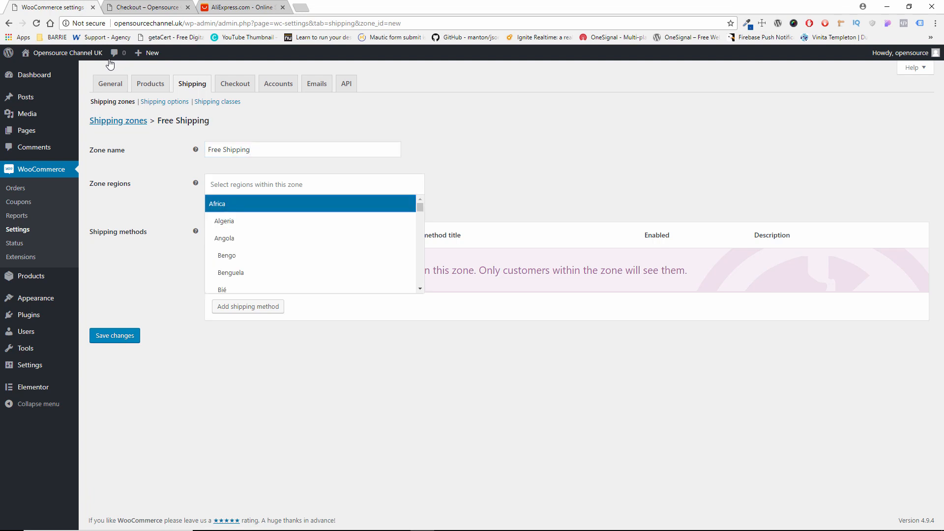
pyautogui.moveTo(420, 207); pyautogui.dragTo(420, 281)
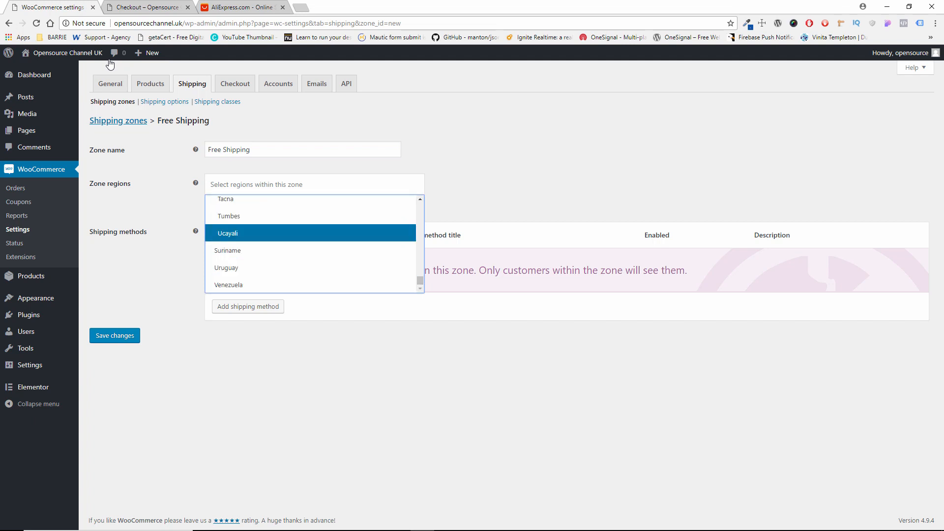
pyautogui.scroll(15, 314, 252)
pyautogui.scroll(20, 315, 246)
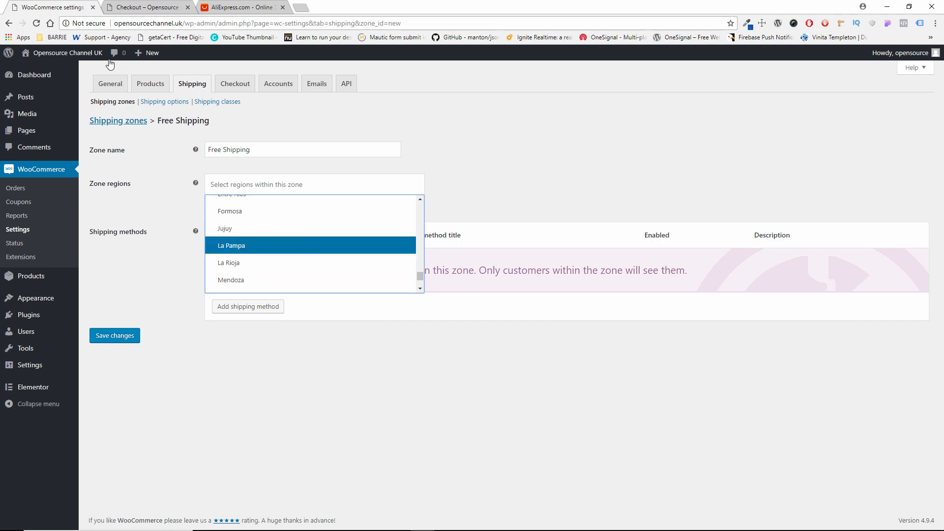
pyautogui.moveTo(420, 276); pyautogui.dragTo(420, 206)
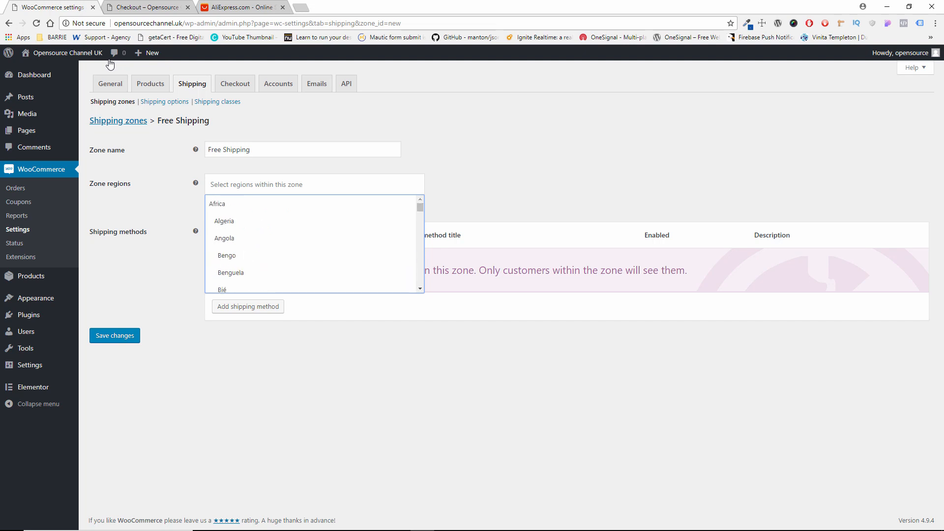
pyautogui.click(110, 64)
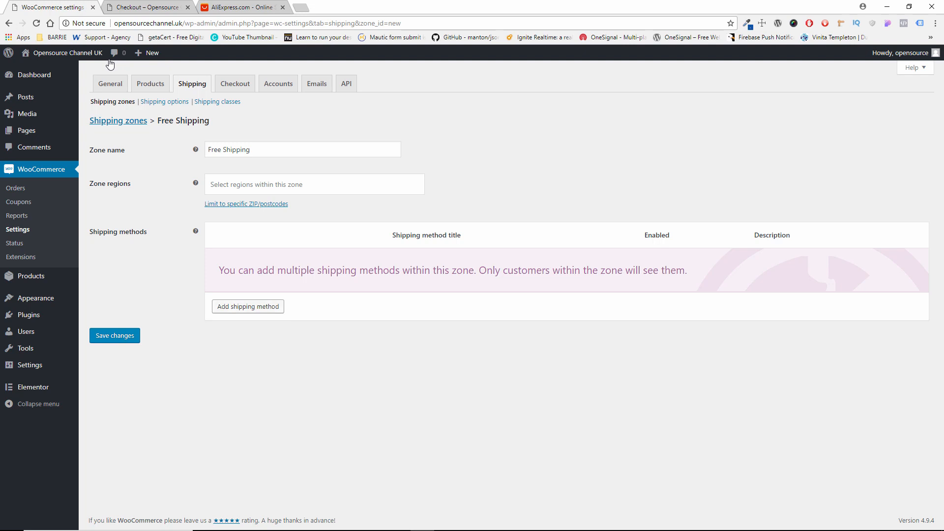
# Search the zone regions for Worldwide.
pyautogui.press('Return')
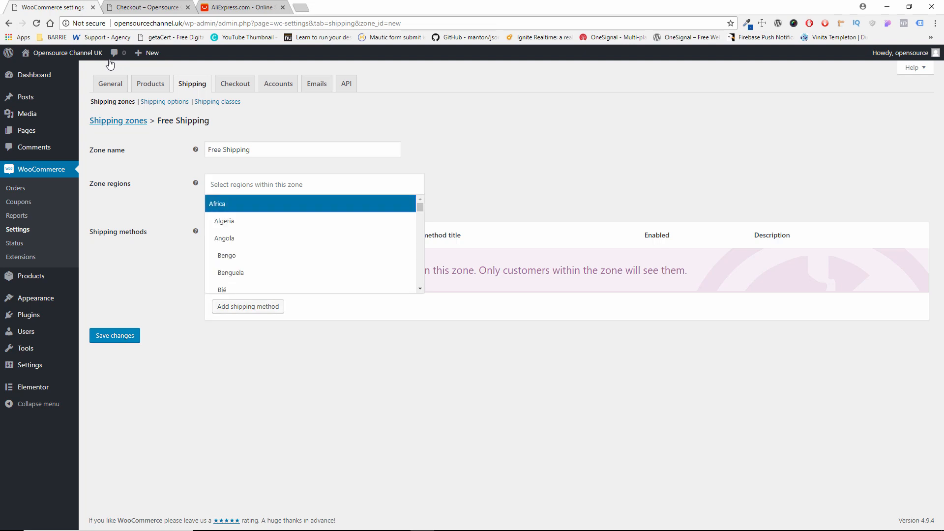
pyautogui.write('World')
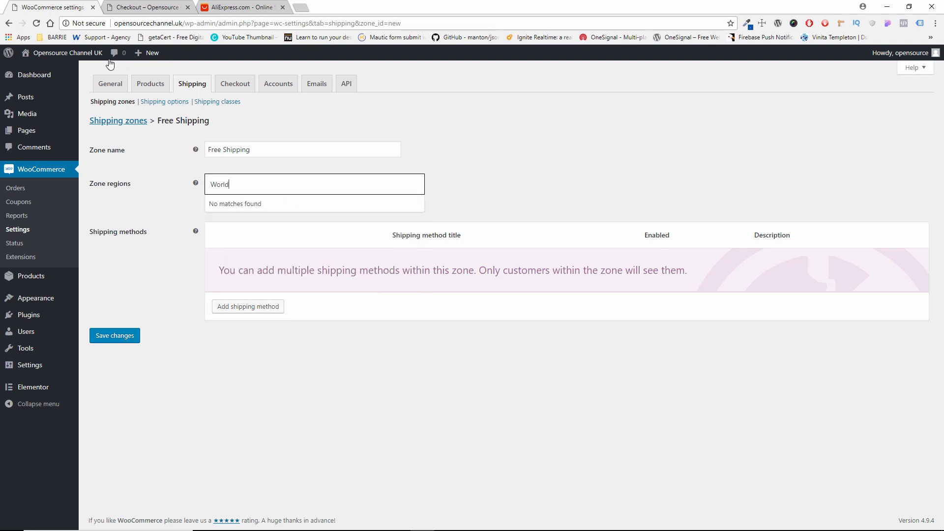
pyautogui.write('wide')
pyautogui.press('Escape')
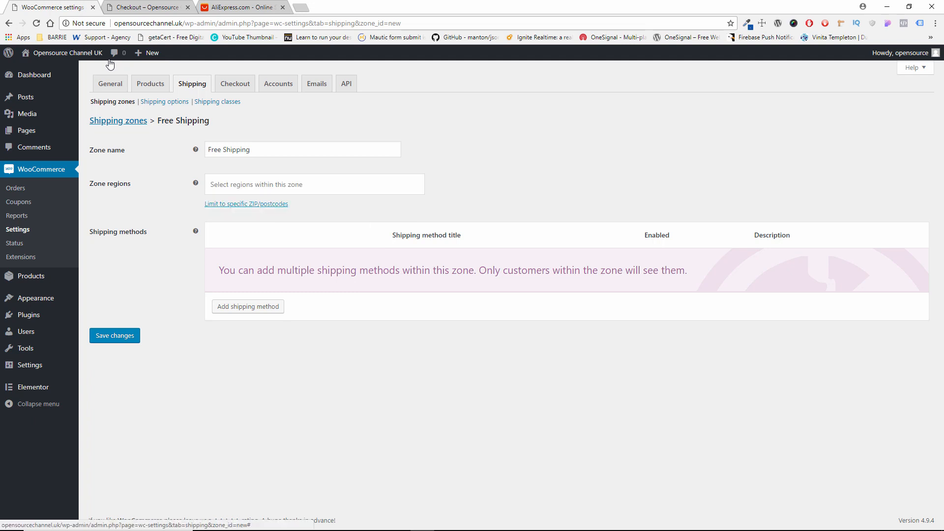
pyautogui.click(315, 184)
pyautogui.click(314, 185)
pyautogui.click(110, 65)
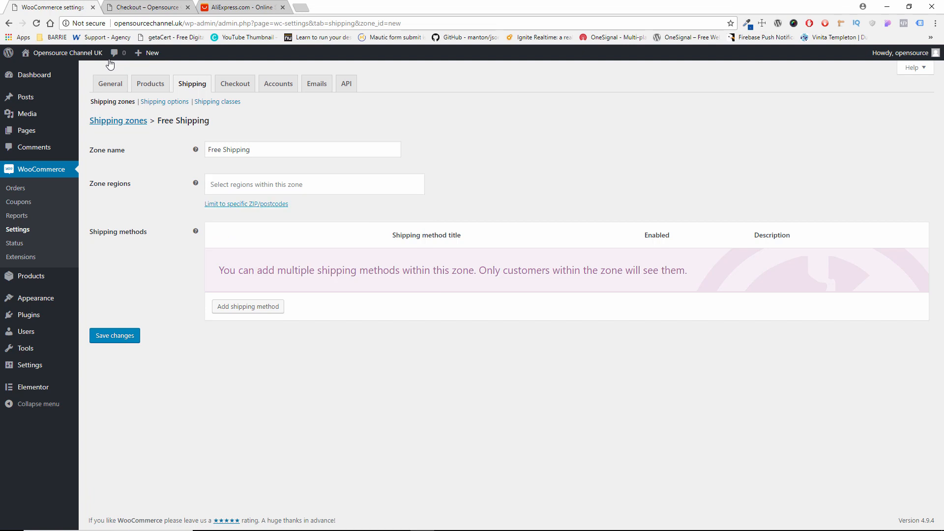
# Set the shipping zone's region to United Kingdom (UK).
pyautogui.click(315, 184)
pyautogui.scroll(-5, 314, 227)
pyautogui.scroll(-11, 315, 224)
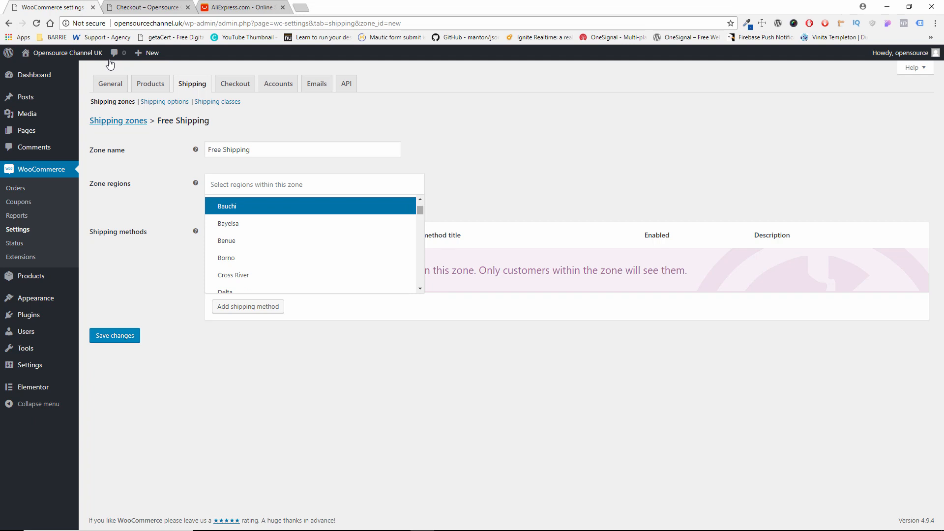
pyautogui.moveTo(420, 210); pyautogui.dragTo(420, 282)
pyautogui.click(315, 185)
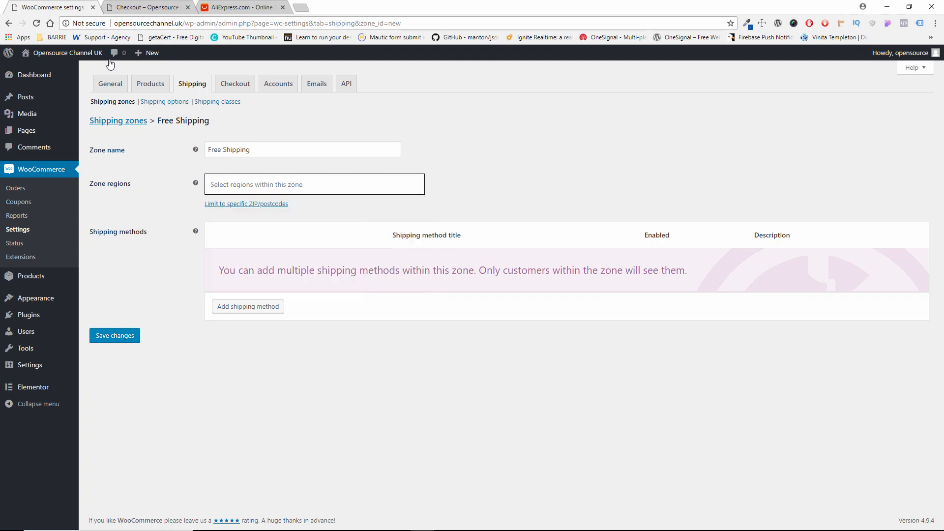
pyautogui.write('unit')
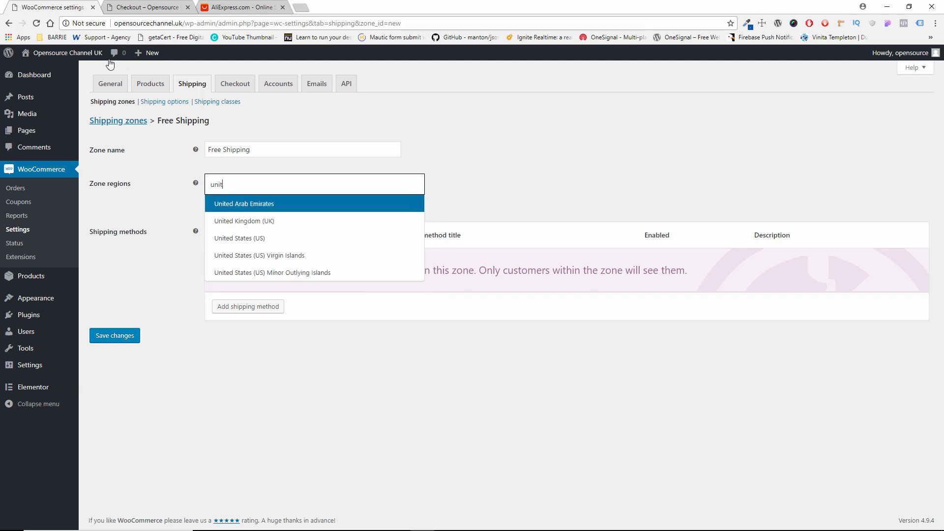
pyautogui.press('Down')
pyautogui.press('Return')
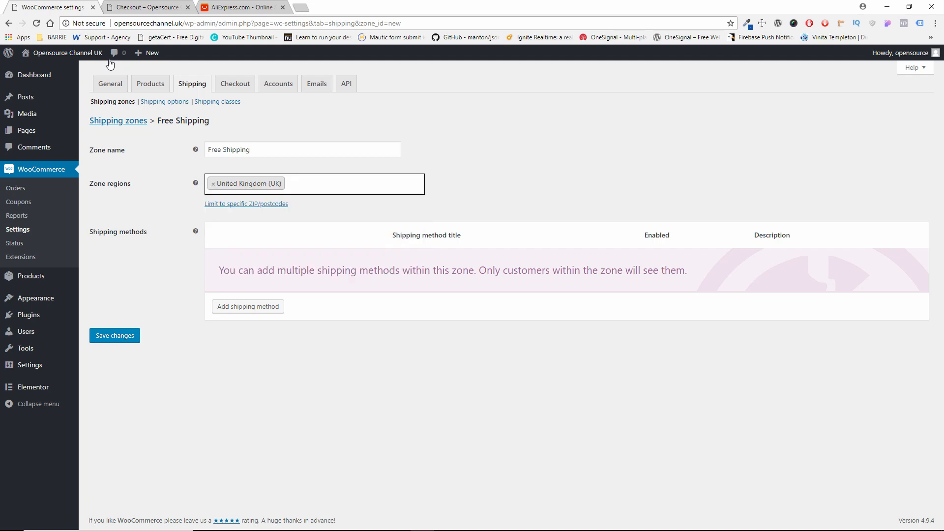
# Add the Free shipping method to the United Kingdom (UK) zone.
pyautogui.click(248, 307)
pyautogui.click(472, 290)
pyautogui.click(472, 290)
pyautogui.press('Down')
pyautogui.click(578, 334)
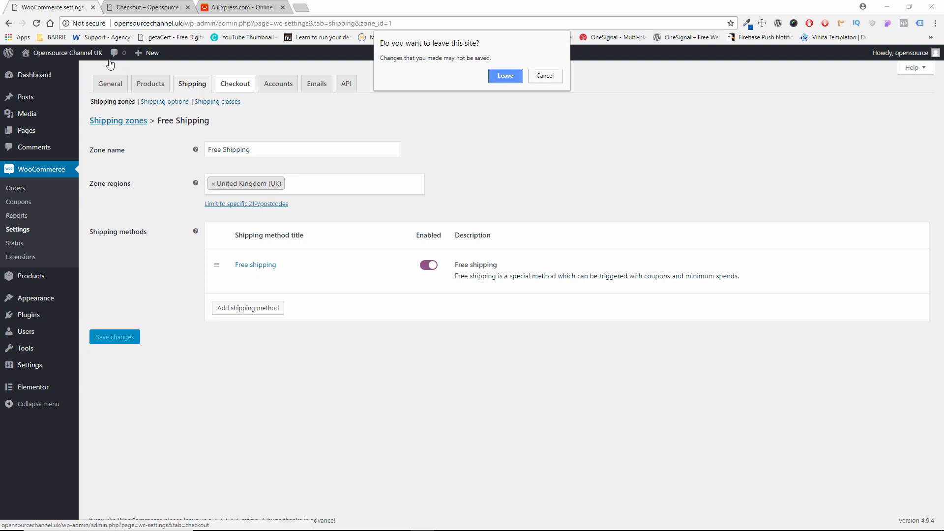
# Stay on the zone page and save the changes to the Free Shipping zone.
pyautogui.press('Escape')
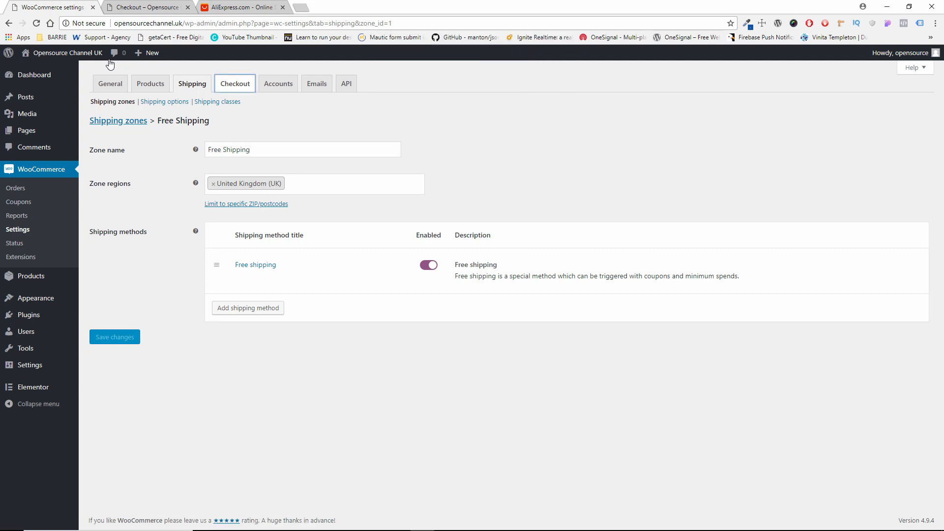
pyautogui.click(265, 149)
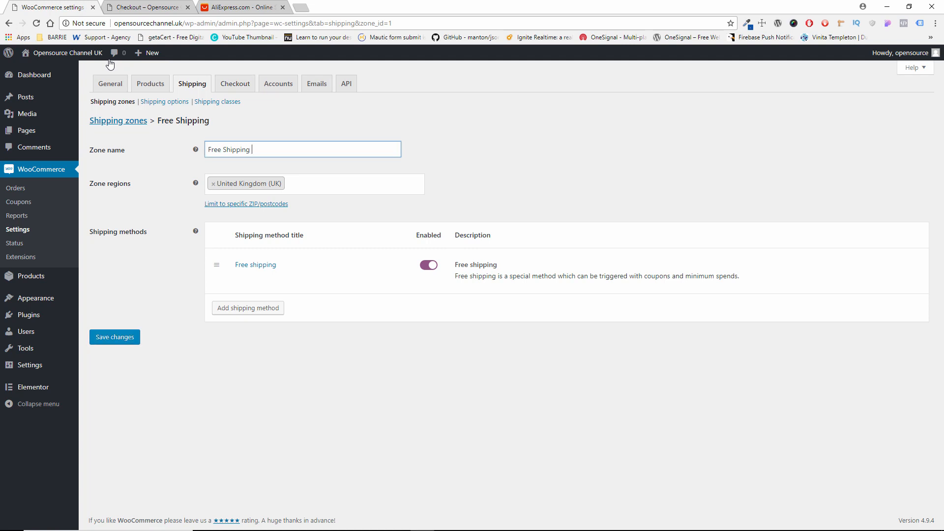
pyautogui.press('Return')
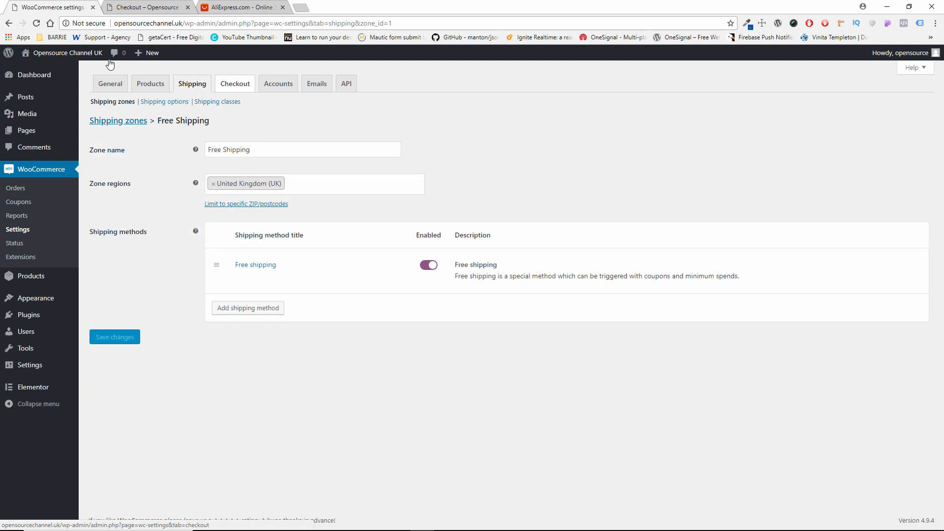
# Look through the checkout options down to the payment gateways and open the PayPal settings.
pyautogui.press('Return')
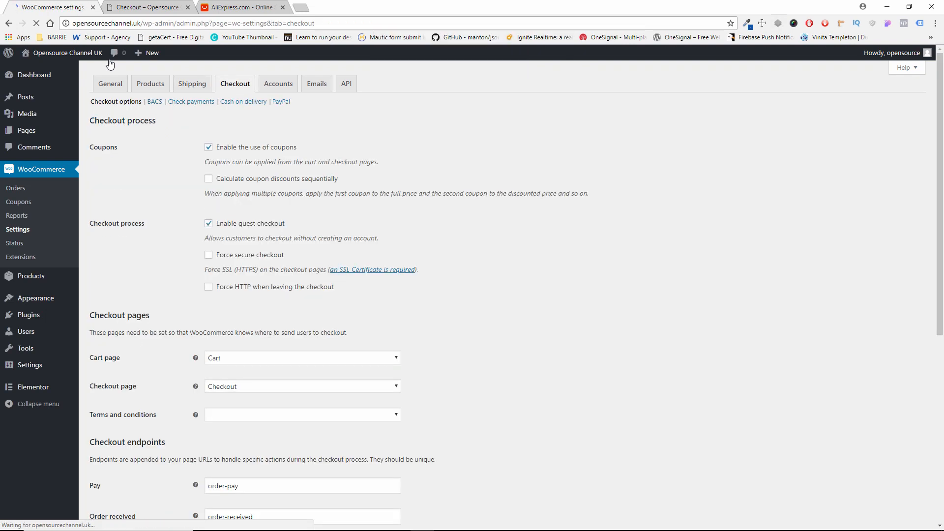
pyautogui.scroll(-6, 109, 64)
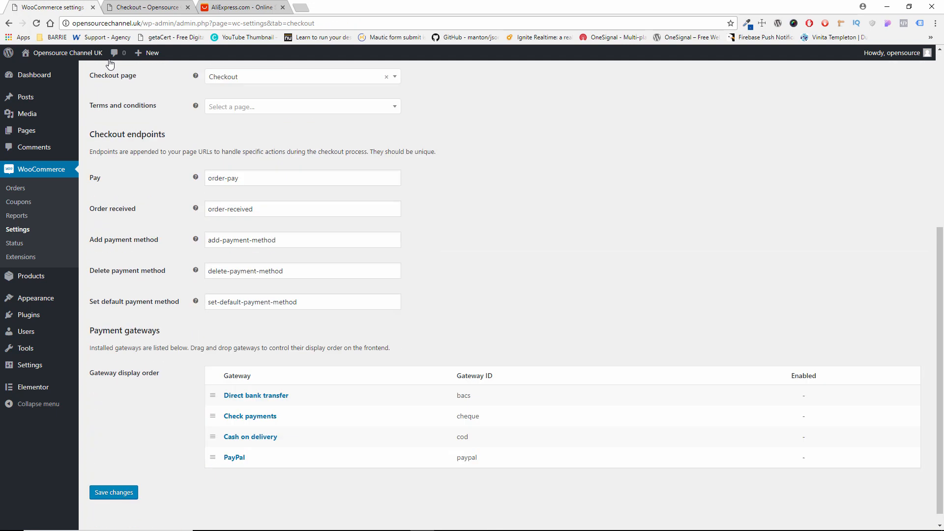
pyautogui.scroll(6, 110, 64)
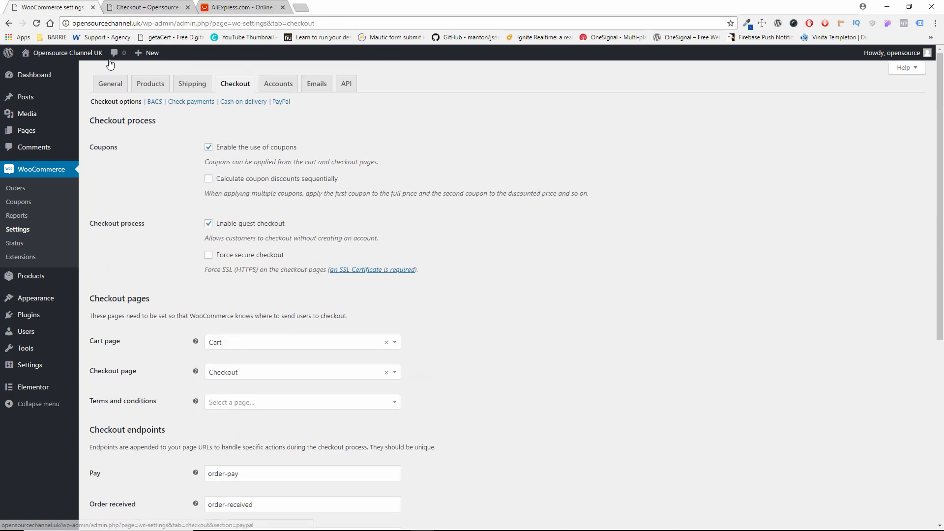
pyautogui.click(282, 101)
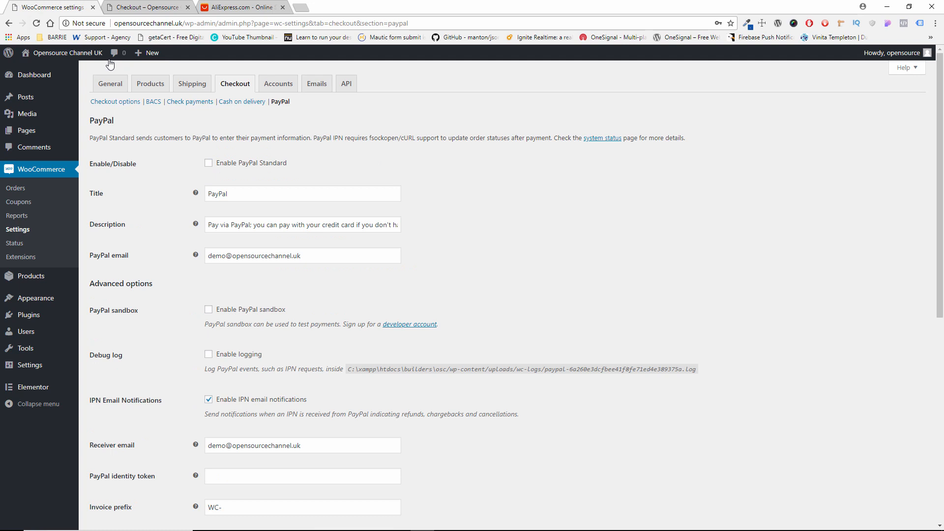
# Enable PayPal Standard, check the PayPal email and remaining options, and save the PayPal settings.
pyautogui.press('space')
pyautogui.moveTo(302, 256); pyautogui.dragTo(207, 256)
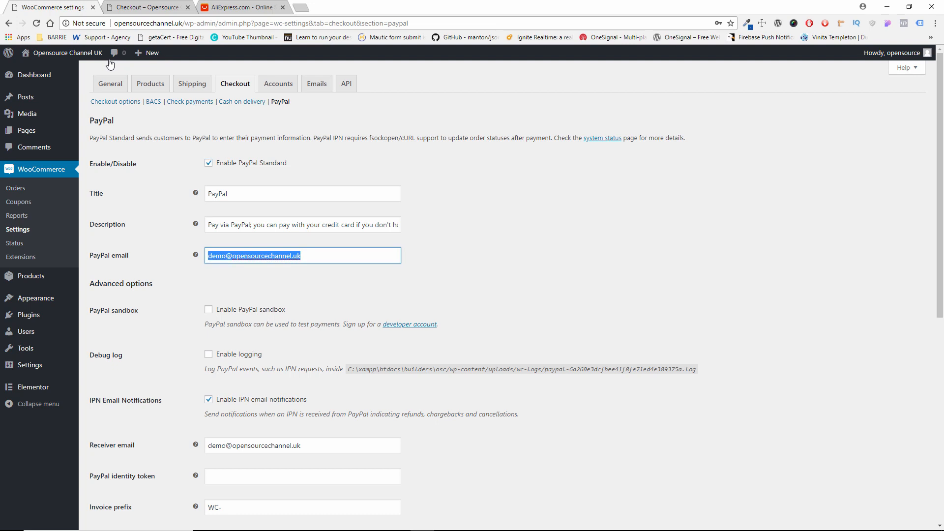
pyautogui.click(110, 65)
pyautogui.scroll(-6, 111, 64)
pyautogui.scroll(6, 111, 64)
pyautogui.scroll(-8, 110, 64)
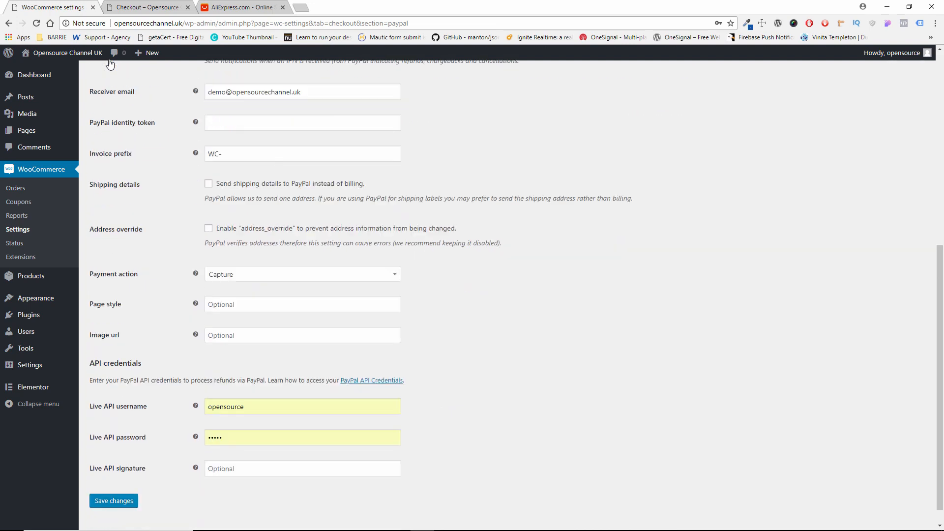
pyautogui.scroll(2, 110, 64)
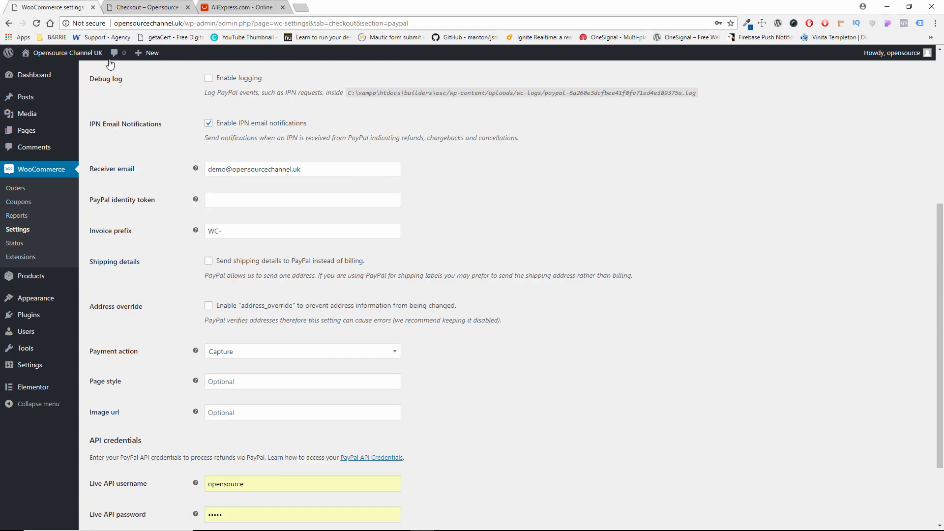
pyautogui.scroll(-2, 110, 64)
pyautogui.click(114, 479)
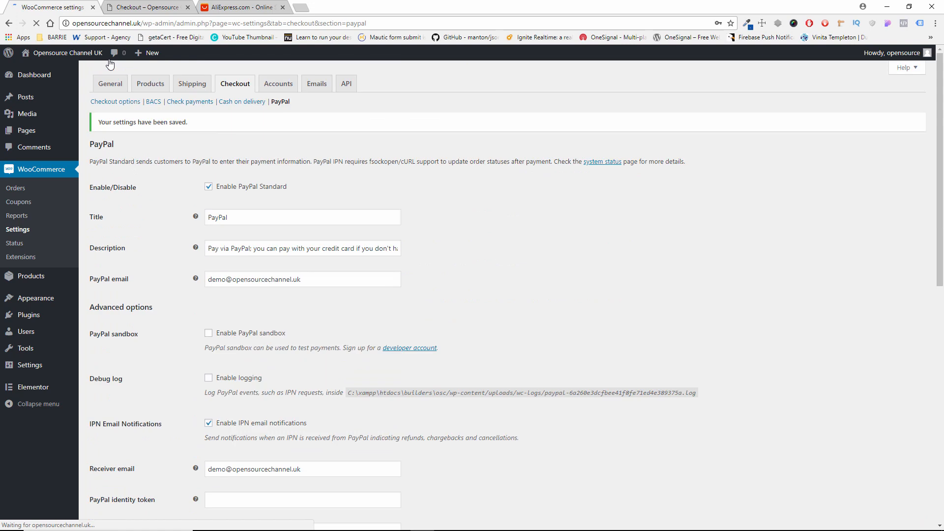
# Look through the WooCommerce Accounts, Emails and API settings.
pyautogui.click(279, 84)
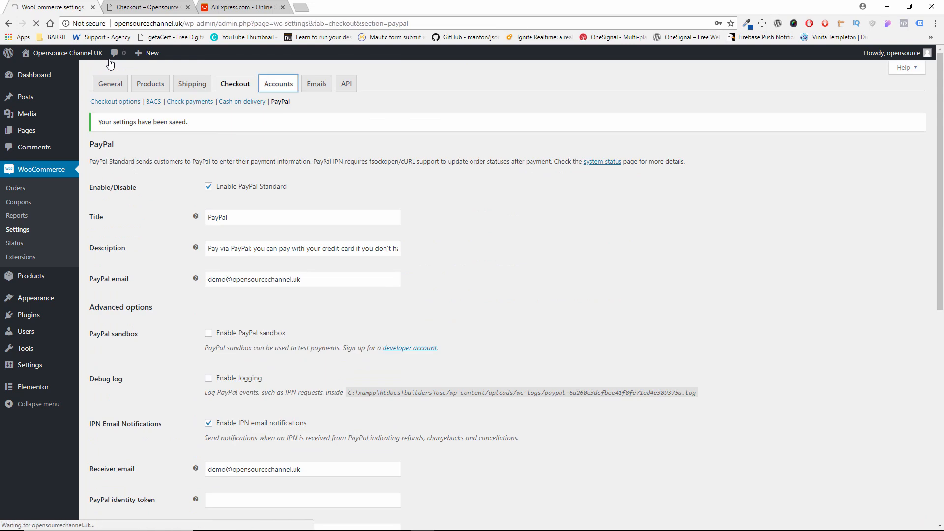
pyautogui.scroll(-3, 506, 295)
pyautogui.scroll(3, 507, 295)
pyautogui.click(317, 83)
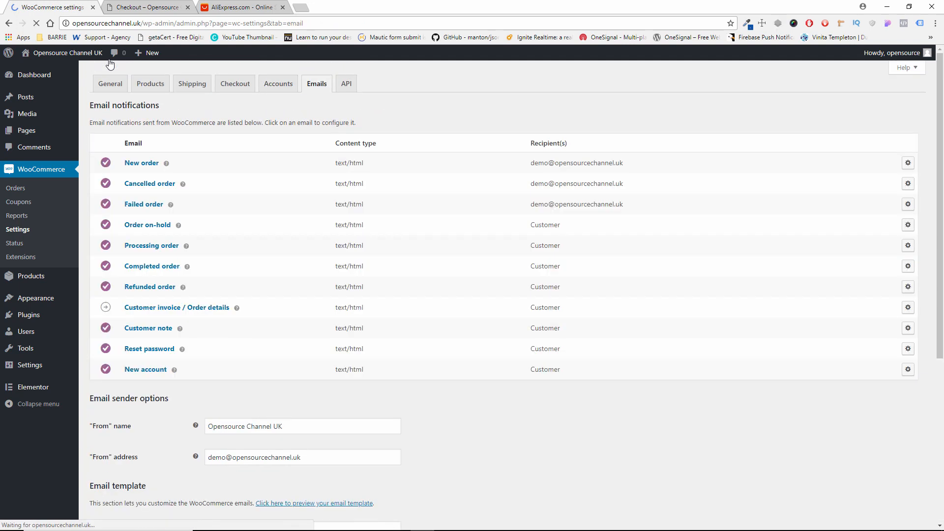
pyautogui.scroll(-1, 110, 65)
pyautogui.scroll(-5, 110, 65)
pyautogui.scroll(6, 110, 65)
pyautogui.click(347, 84)
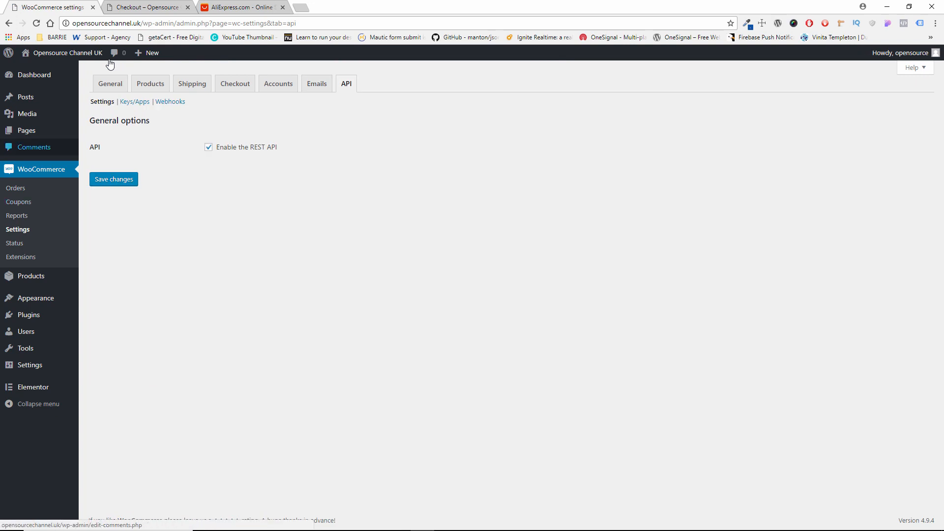
# Open the list of all store products and look through the demo items.
pyautogui.moveTo(26, 130)
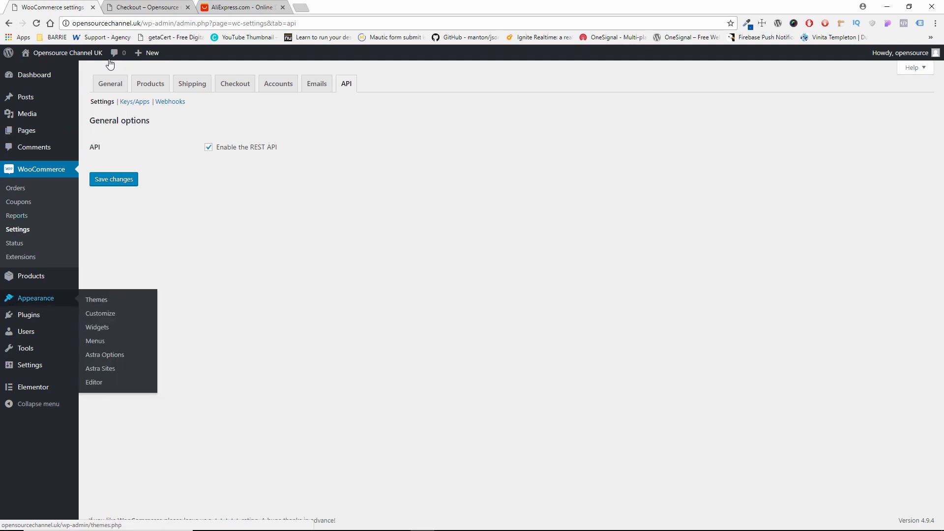
pyautogui.moveTo(31, 276)
pyautogui.click(102, 277)
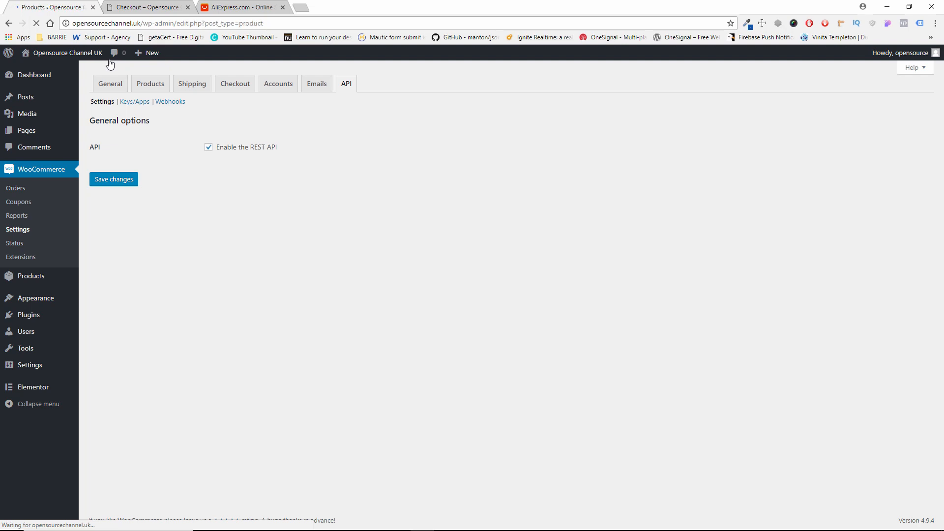
pyautogui.scroll(-5, 110, 64)
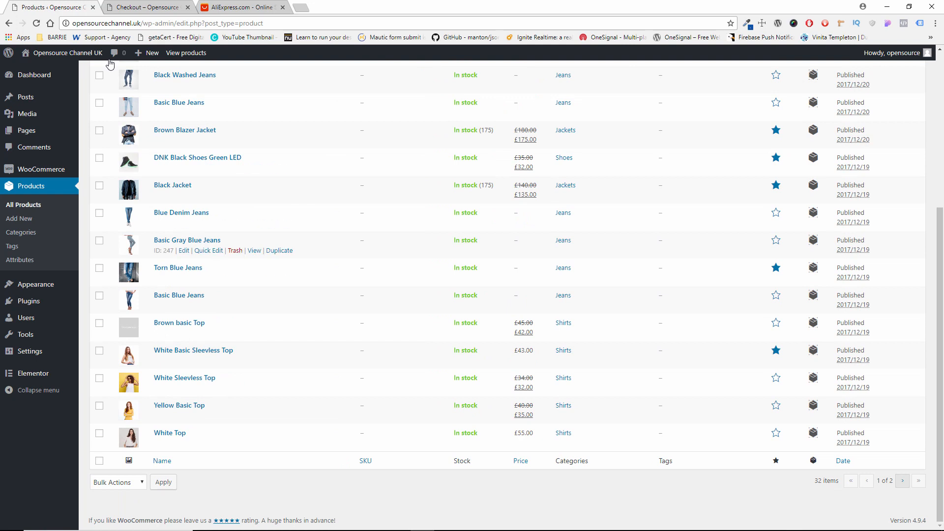
pyautogui.scroll(5, 110, 64)
# Select all products on the page and choose Move to Trash as the bulk action without applying it.
pyautogui.click(99, 130)
pyautogui.click(118, 112)
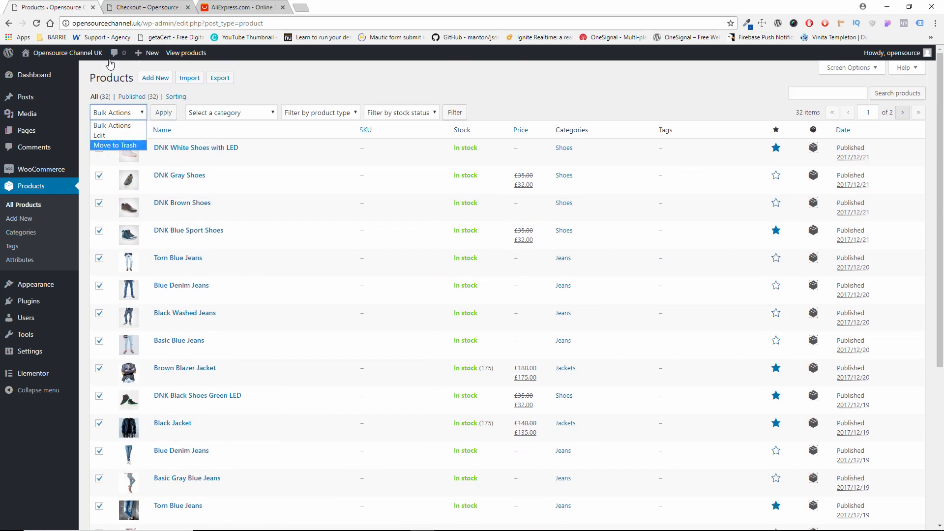
pyautogui.click(305, 83)
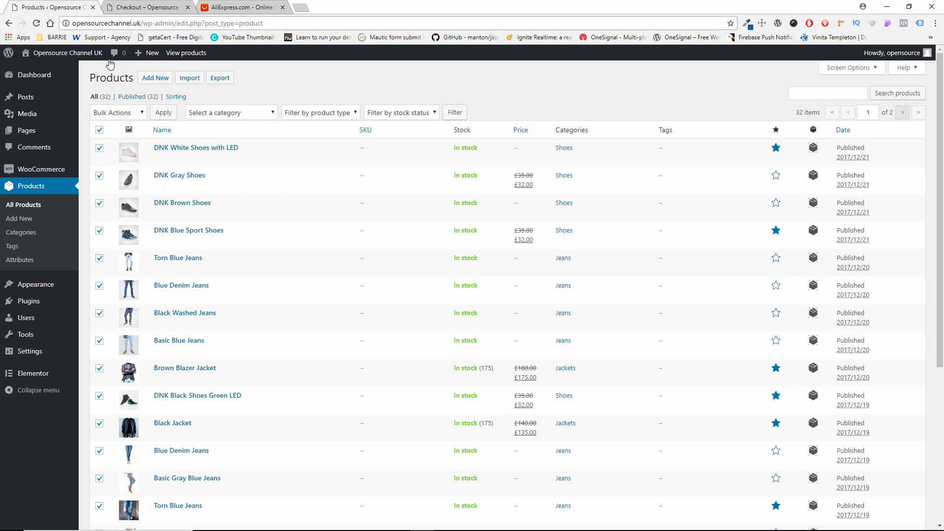
pyautogui.click(118, 113)
pyautogui.click(114, 145)
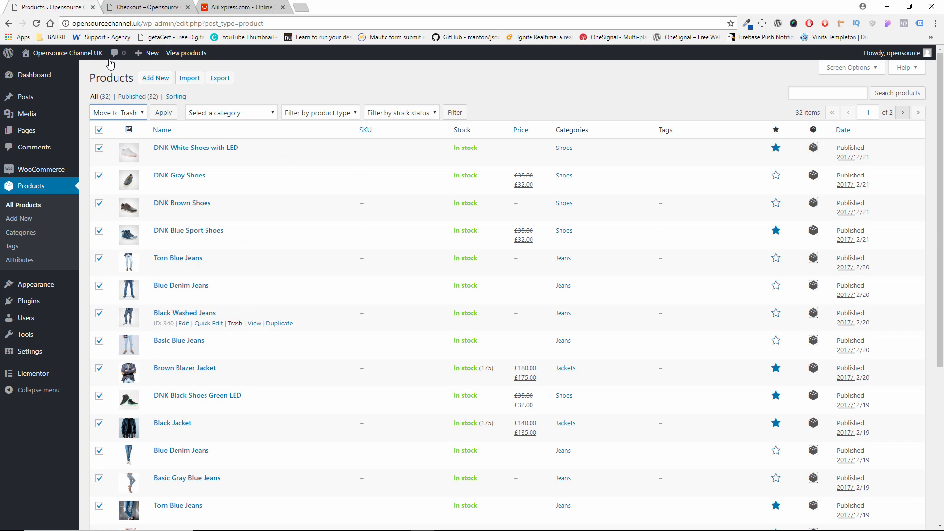
# Look over the AliExpress home page and return to the store's product list to compare the items.
pyautogui.click(241, 6)
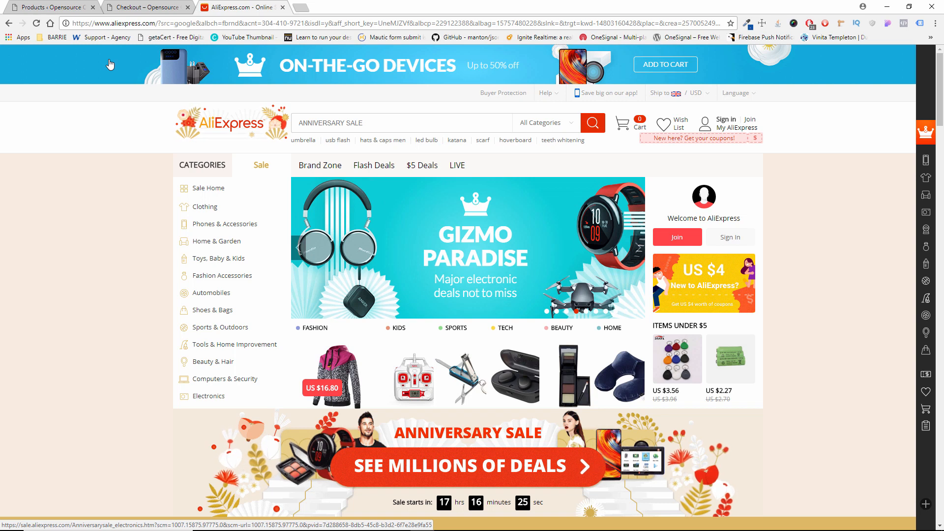
pyautogui.scroll(-4, 110, 65)
pyautogui.scroll(4, 110, 65)
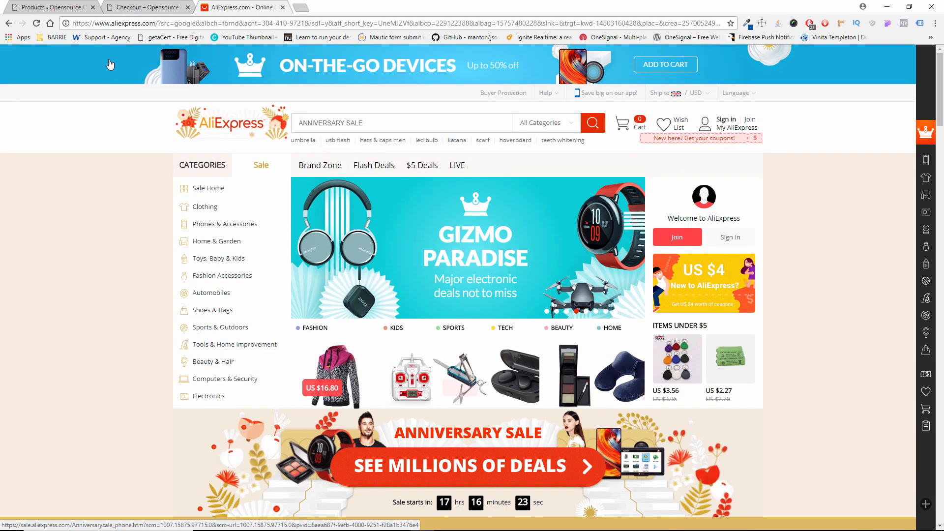
pyautogui.hotkey('ctrl', 'shift', 'Tab')
pyautogui.hotkey('ctrl', 'shift', 'Tab')
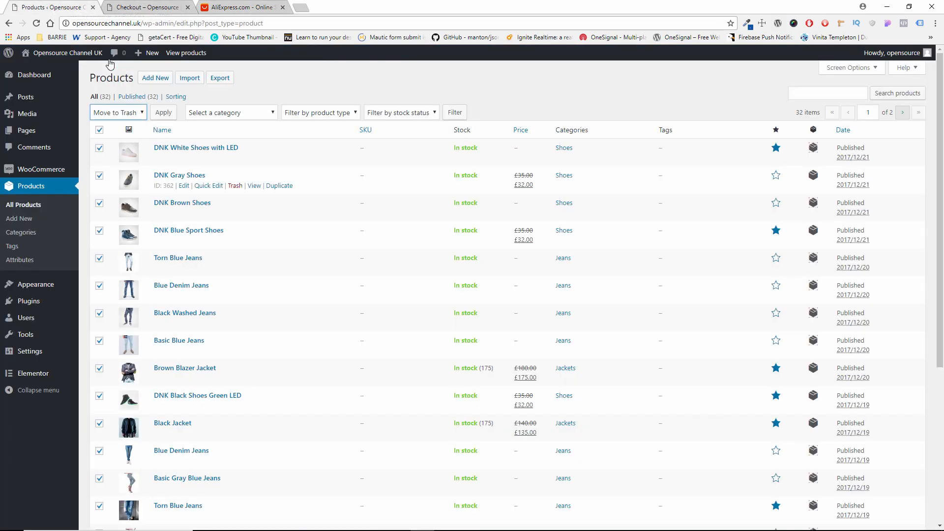
pyautogui.scroll(-10, 110, 65)
pyautogui.scroll(5, 109, 64)
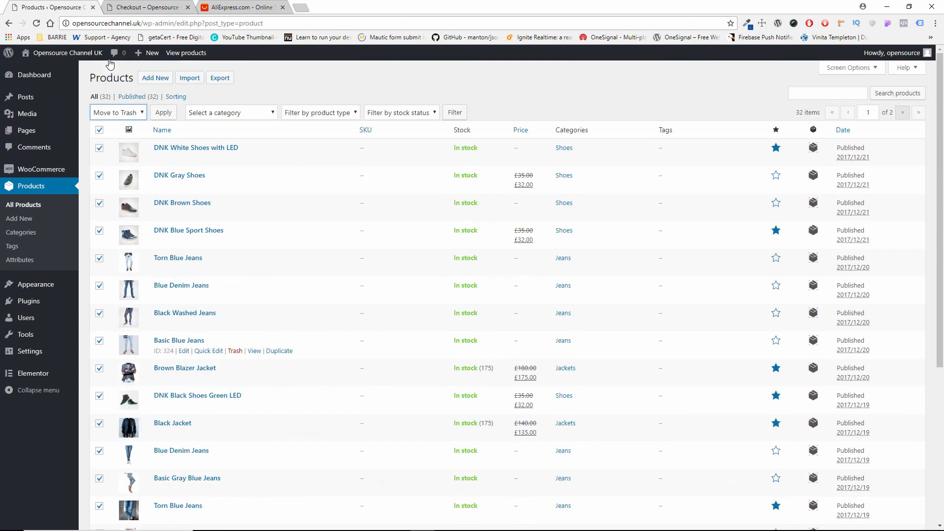
# Switch to AliExpress, open its Fashion page and look through the offers.
pyautogui.hotkey('ctrl', 'Tab')
pyautogui.hotkey('ctrl', 'Tab')
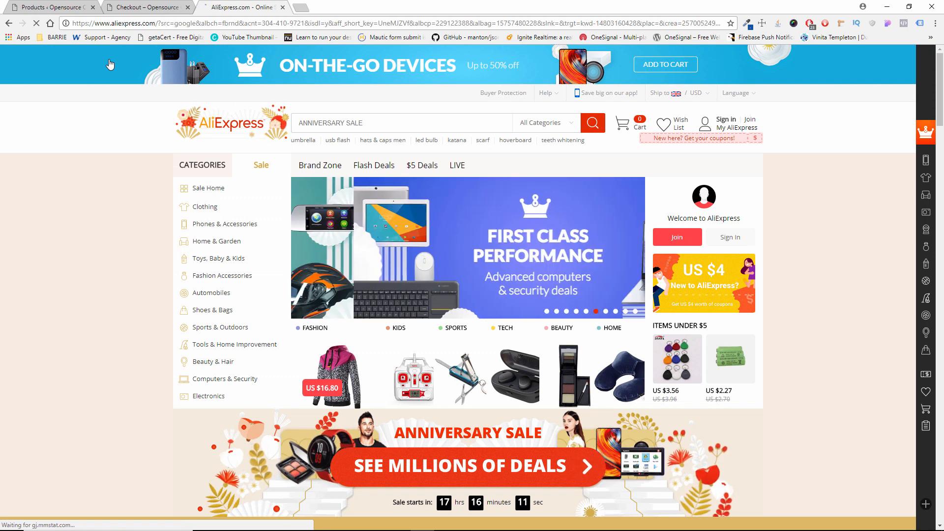
pyautogui.click(110, 64)
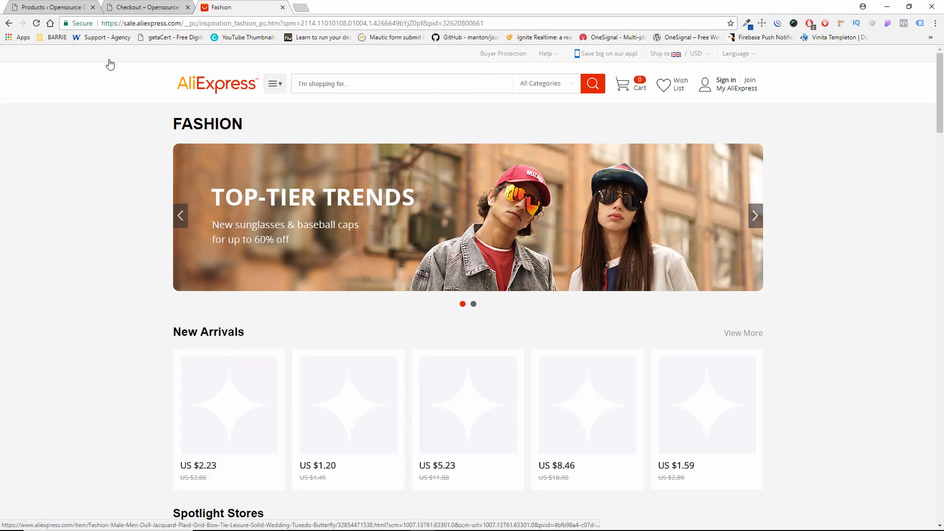
pyautogui.scroll(-6, 110, 65)
pyautogui.scroll(5, 110, 64)
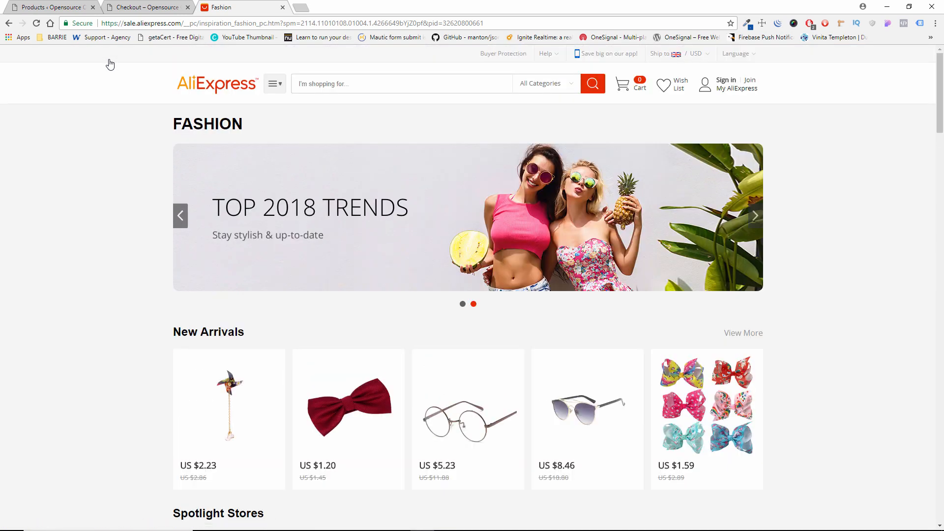
# Search AliExpress for "shoes men" using the suggested search term.
pyautogui.write('sho')
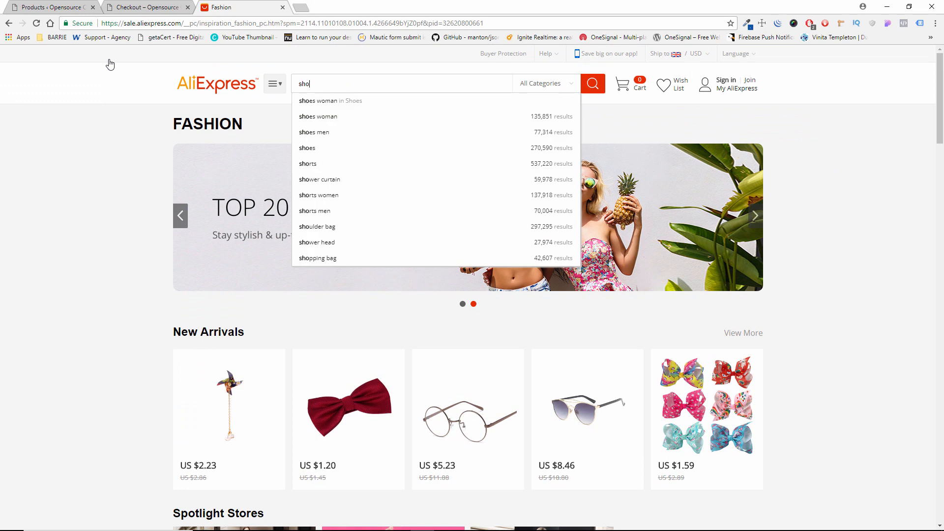
pyautogui.press('Down')
pyautogui.press('Down')
pyautogui.press('Down')
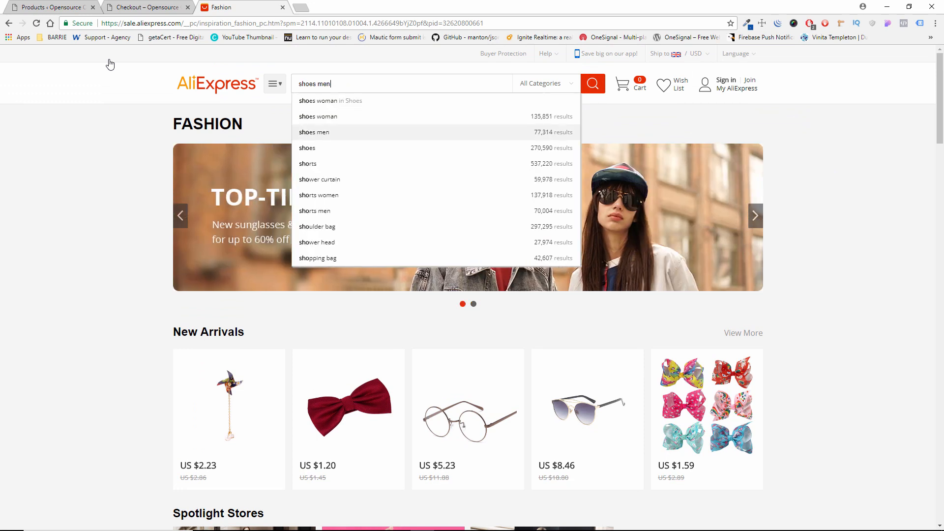
pyautogui.press('Return')
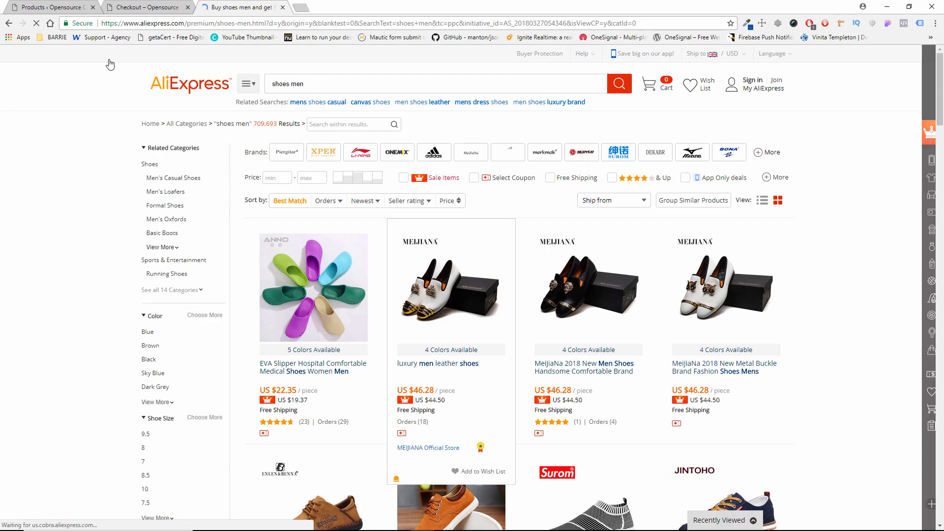
# Open the 2017 New Fashion Autumn/Winter Suede Men Shoes listing and examine its photos, price, colours, sizes and shipping.
pyautogui.scroll(-10, 110, 64)
pyautogui.scroll(5, 588, 236)
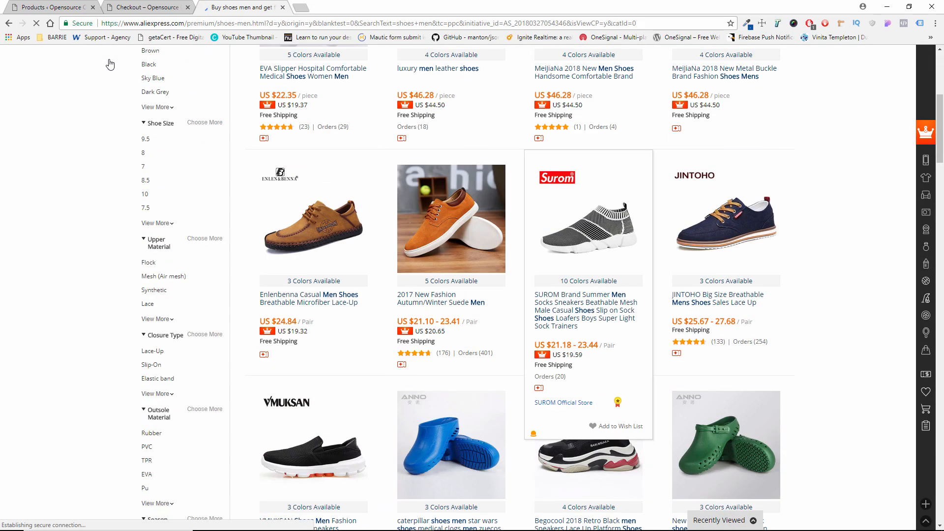
pyautogui.click(449, 221)
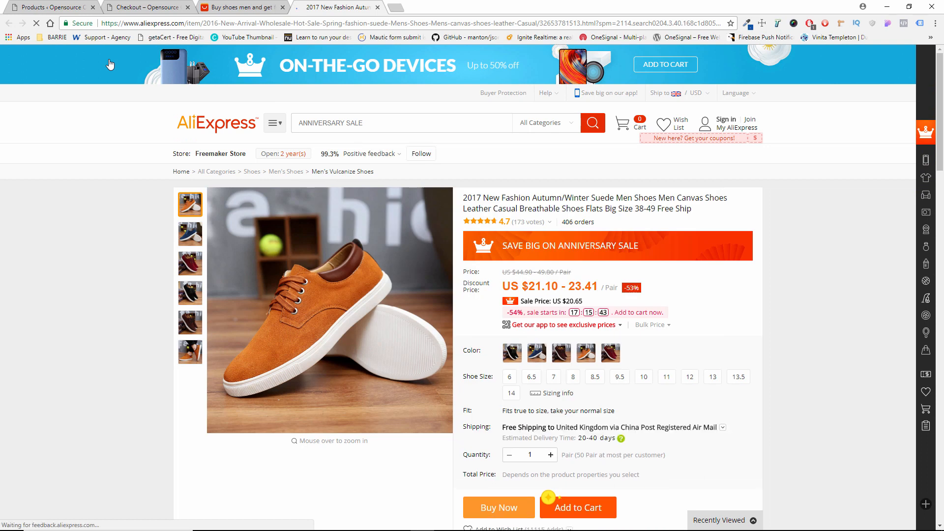
pyautogui.scroll(-3, 109, 65)
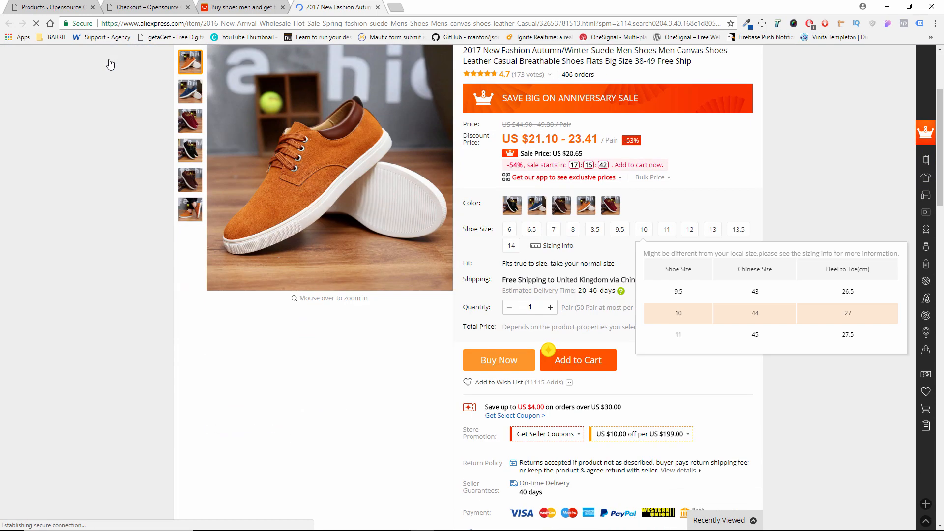
pyautogui.scroll(3, 110, 64)
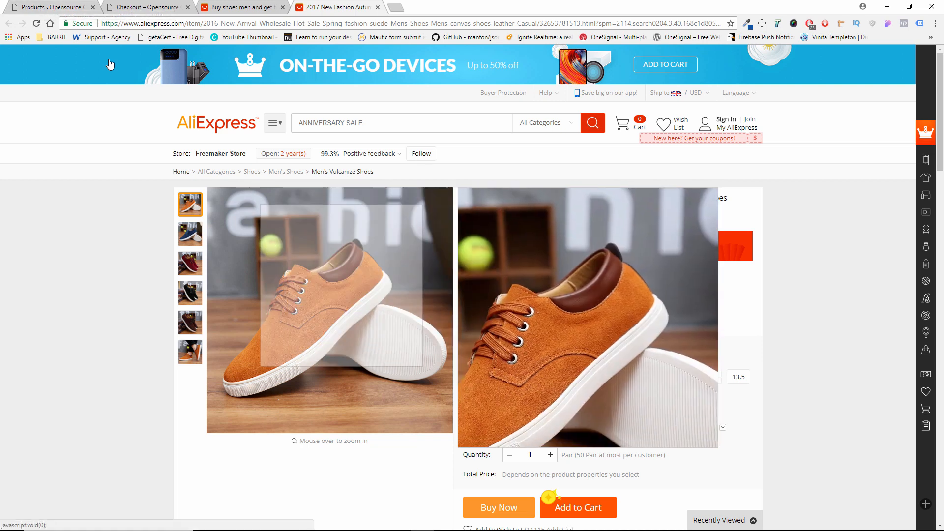
pyautogui.scroll(-2, 110, 65)
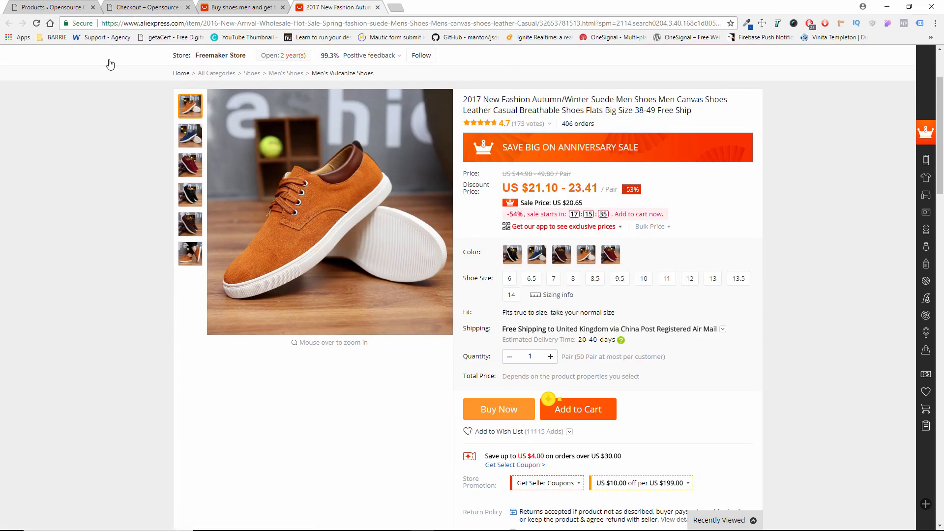
pyautogui.scroll(2, 110, 64)
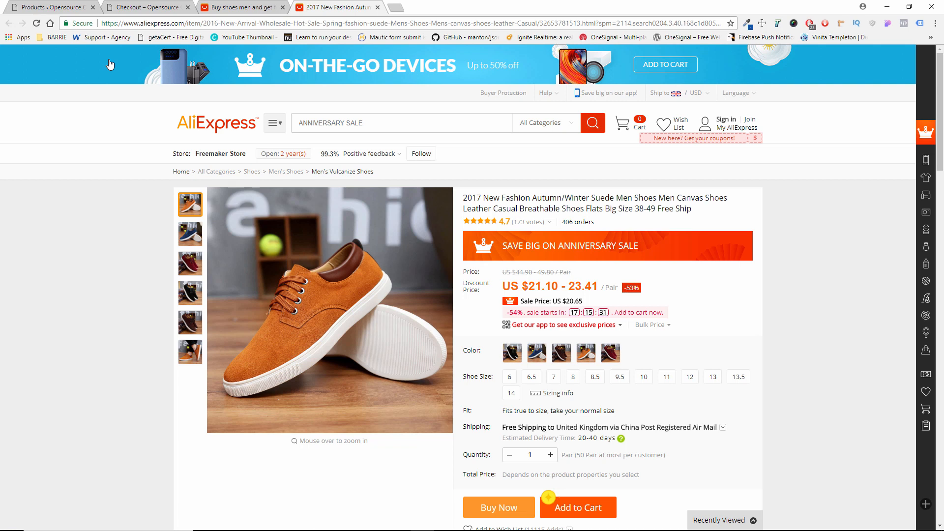
# Switch back to the store's product list and try to open the product importer.
pyautogui.hotkey('ctrl', '2')
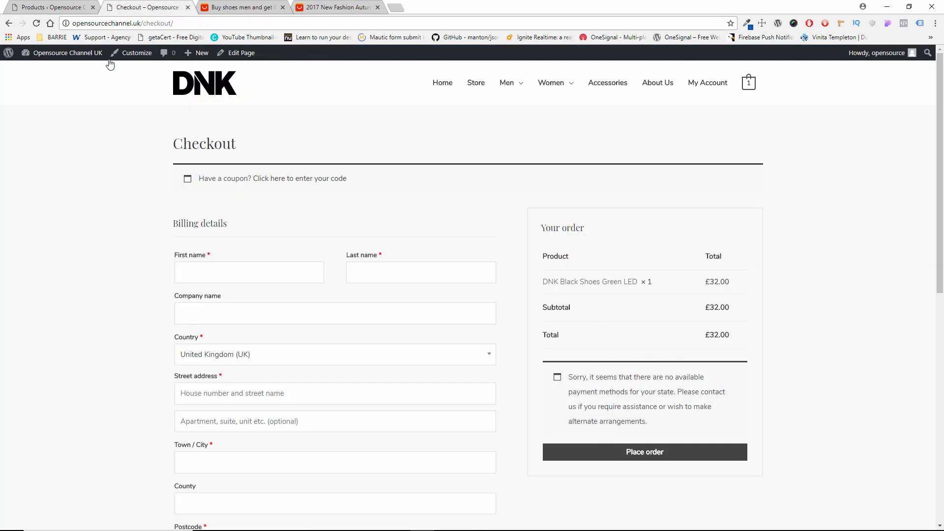
pyautogui.hotkey('ctrl', '1')
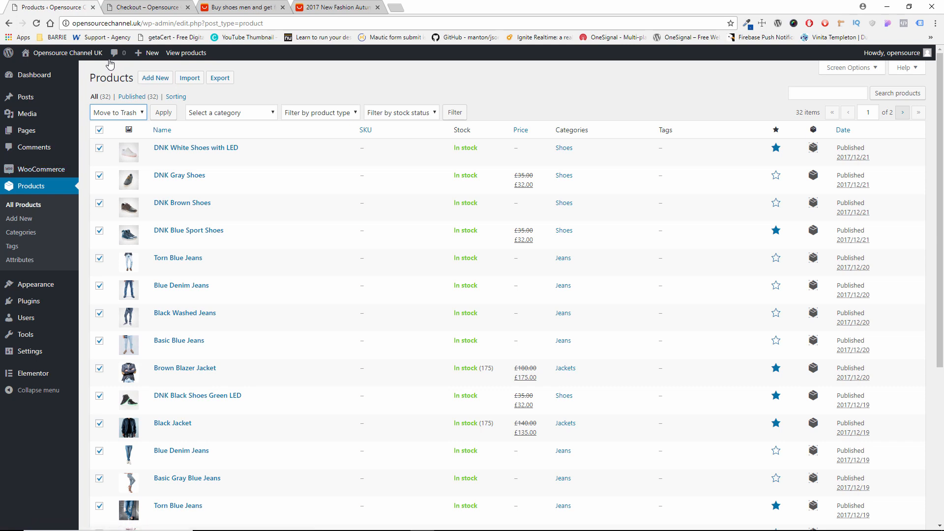
pyautogui.click(189, 78)
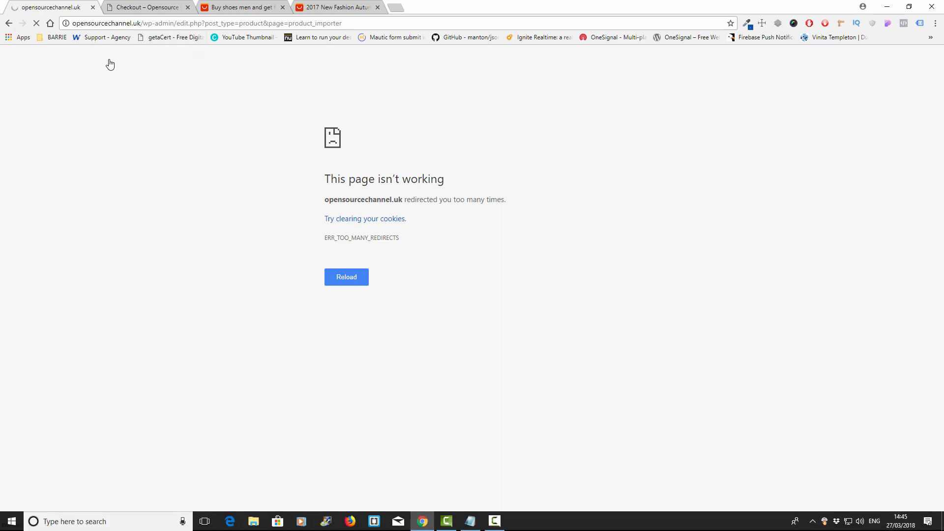
pyautogui.hotkey('alt', 'Tab')
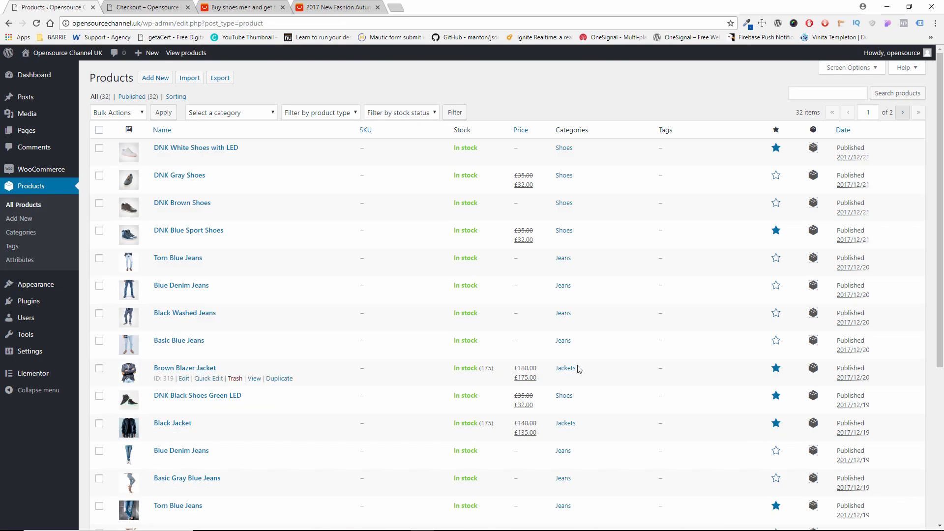
# Start a new store product and look through the blank product form down to the image and gallery settings.
pyautogui.click(159, 80)
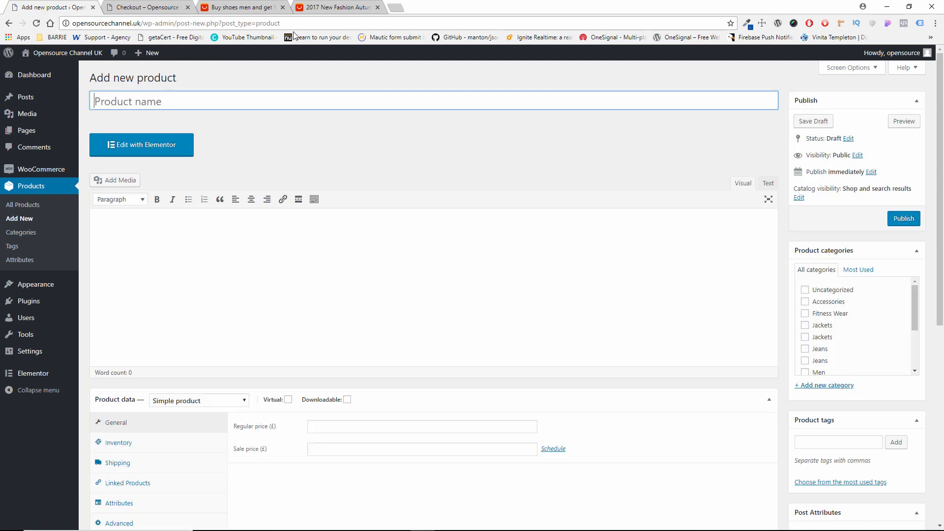
pyautogui.scroll(-7, 408, 340)
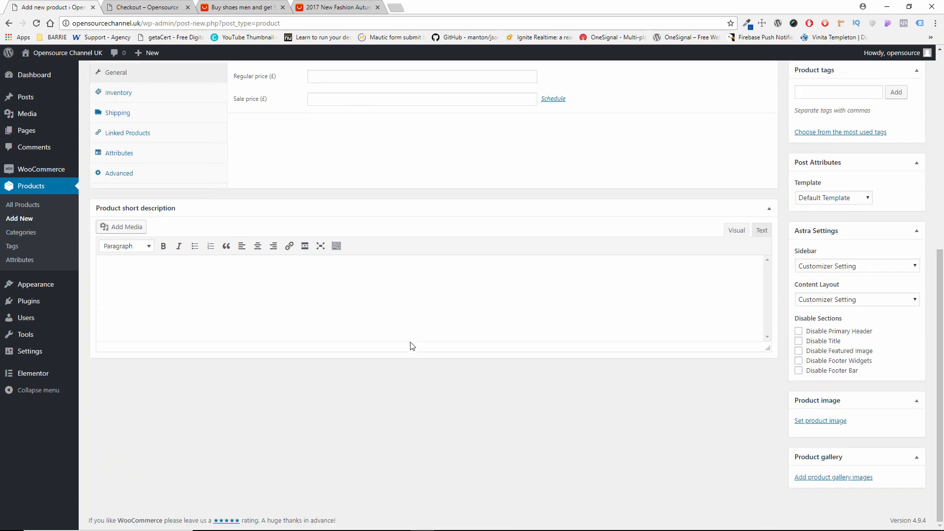
# Copy "New Fashion Autumn/Winter Suede Men Shoes Men Canvas Shoes Leather Casual Breathable Shoes" from the AliExpress listing title and paste it as the store product's name.
pyautogui.scroll(7, 408, 340)
pyautogui.click(346, 7)
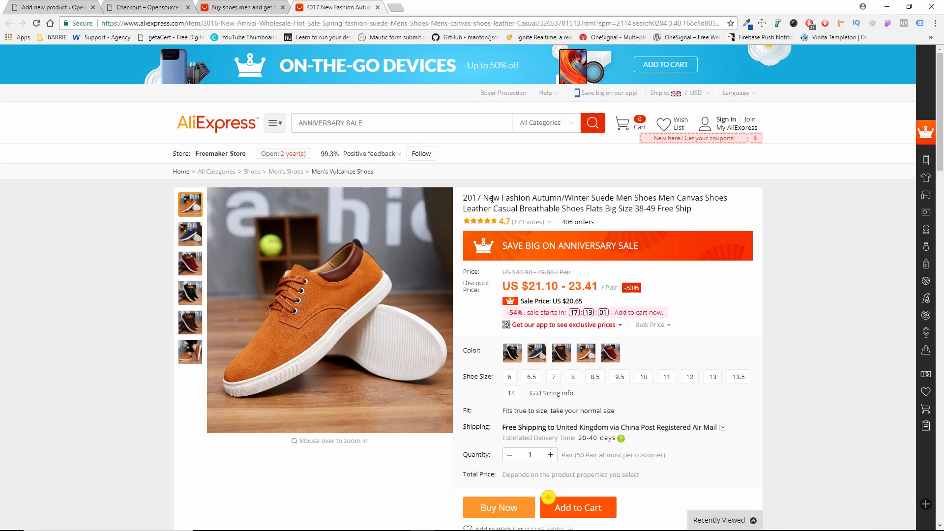
pyautogui.moveTo(485, 199); pyautogui.dragTo(584, 207)
pyautogui.hotkey('ctrl', 'c')
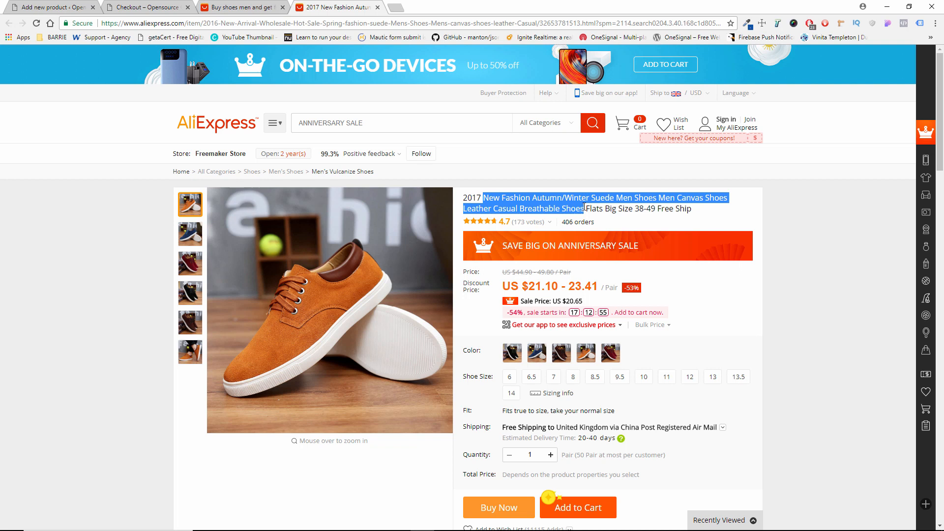
pyautogui.rightClick(571, 200)
pyautogui.click(595, 206)
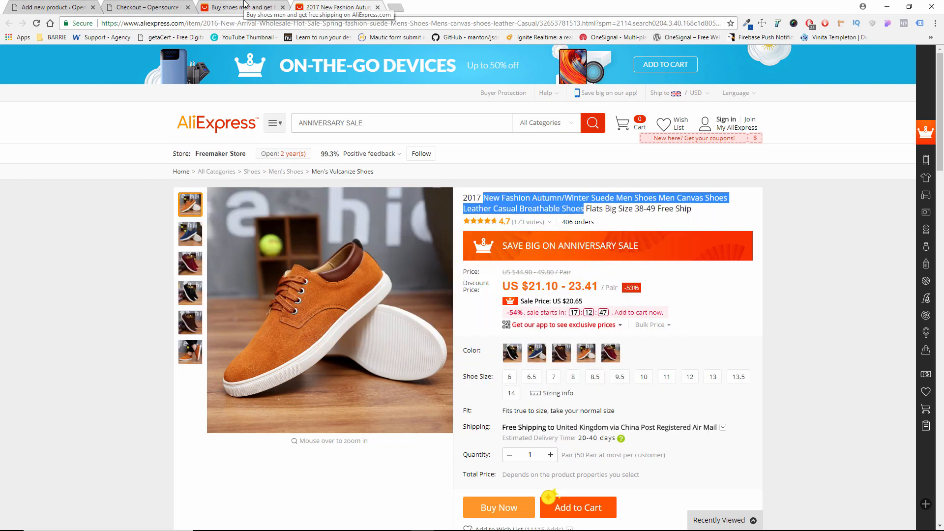
pyautogui.click(64, 7)
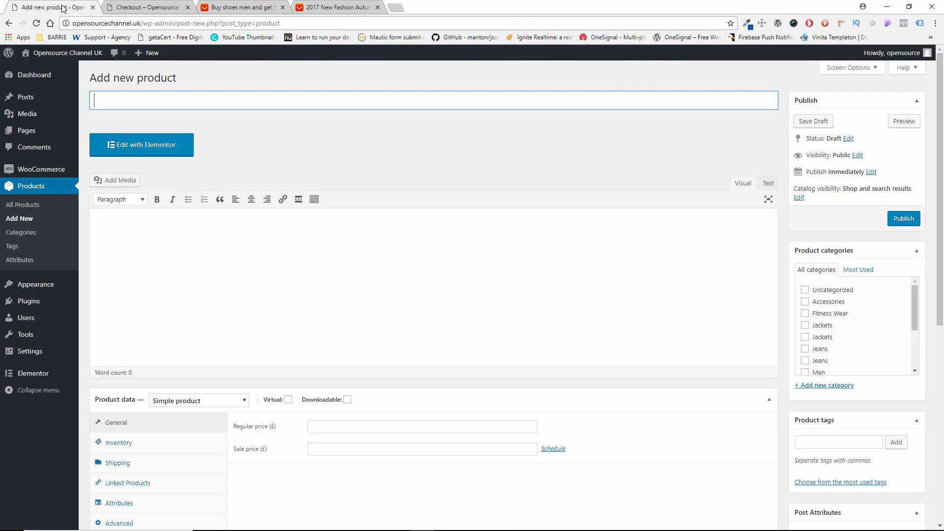
pyautogui.rightClick(224, 104)
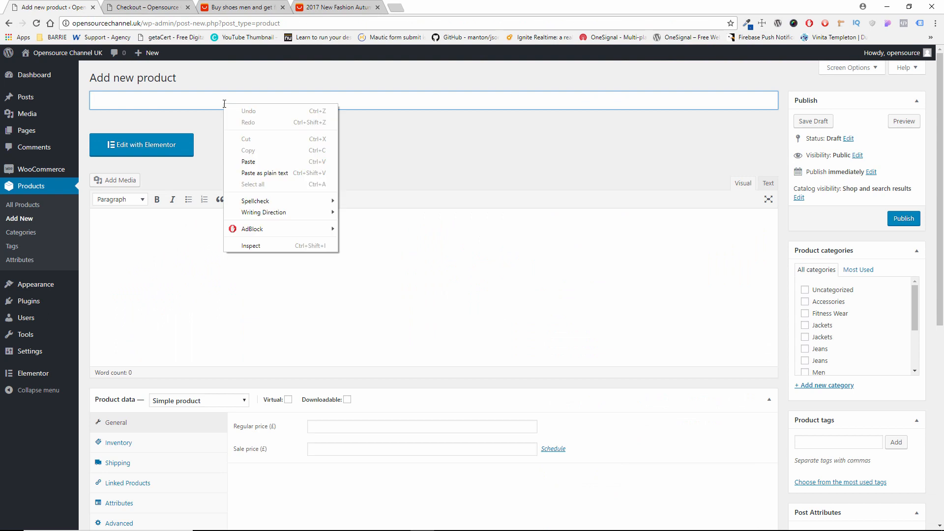
pyautogui.click(249, 162)
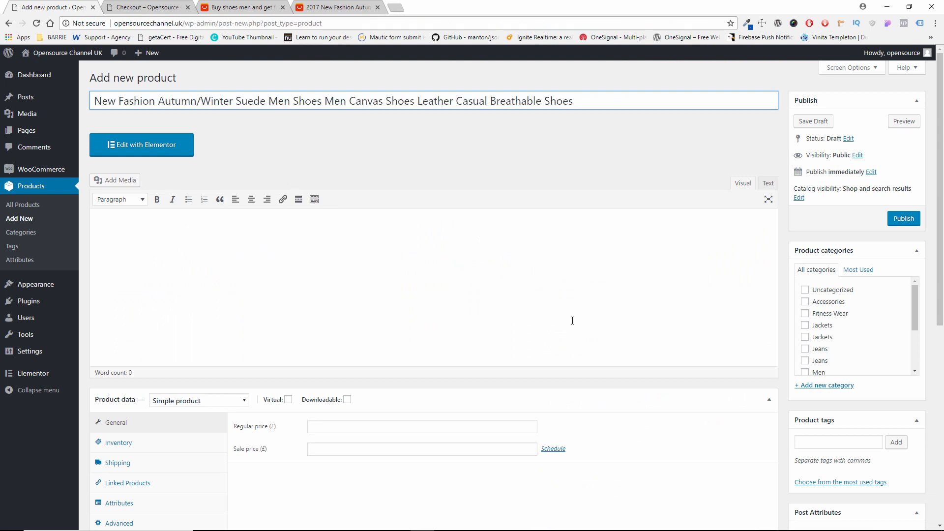
# Assign the product to both Shoes categories and place the cursor in the main product description.
pyautogui.scroll(-2, 817, 305)
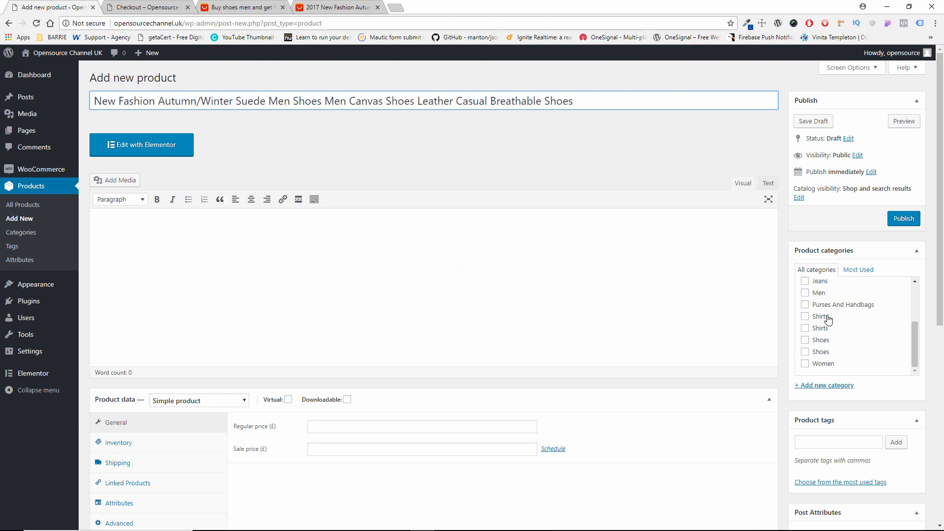
pyautogui.click(806, 341)
pyautogui.click(805, 352)
pyautogui.scroll(-2, 836, 357)
pyautogui.scroll(-3, 603, 325)
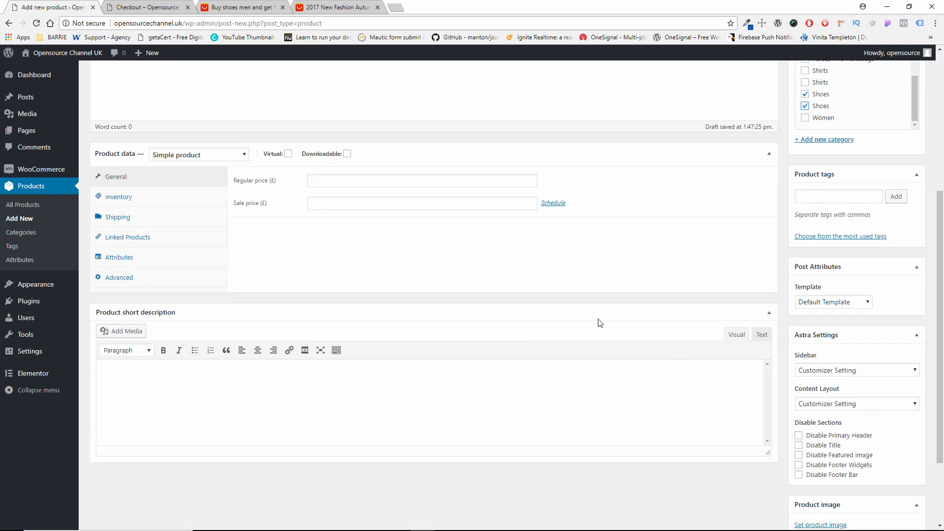
pyautogui.scroll(5, 543, 304)
pyautogui.click(386, 233)
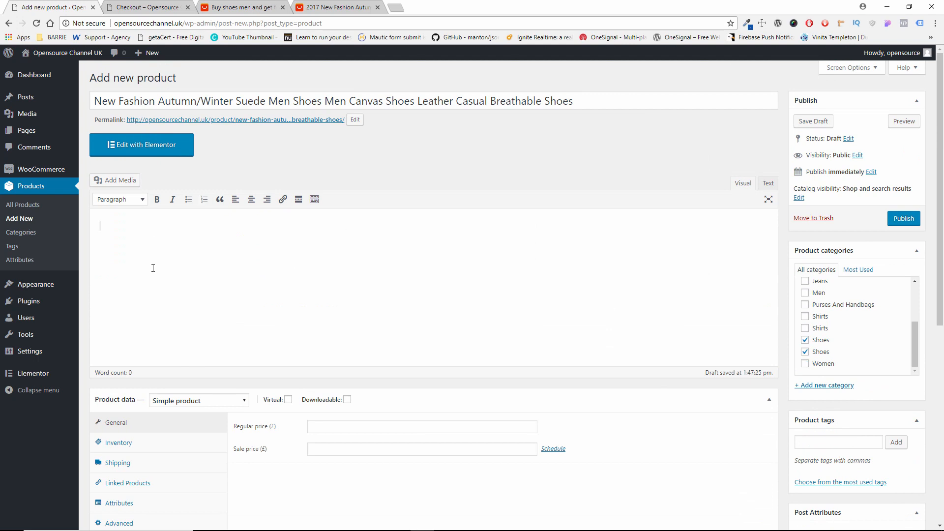
# Go back to the AliExpress shoe listing and examine its item specifics, sizing guide, description pictures and colour photos.
pyautogui.click(331, 7)
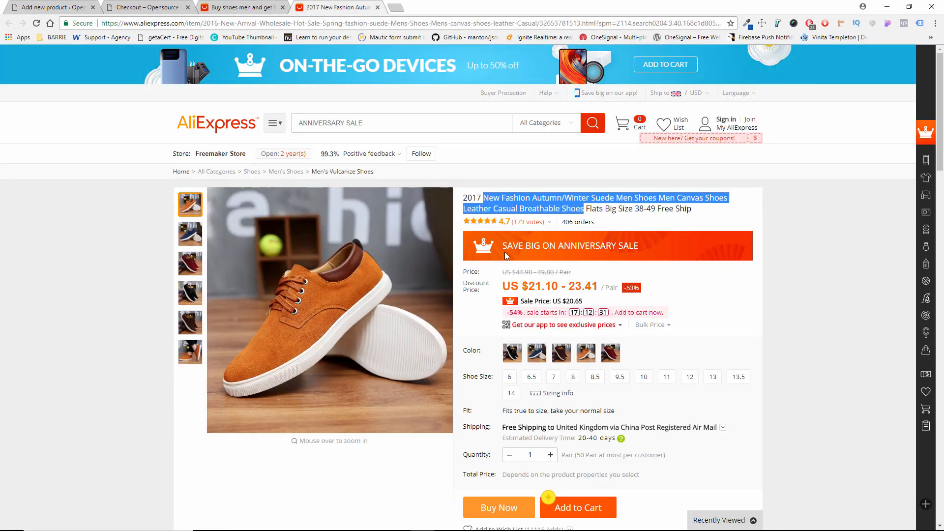
pyautogui.scroll(-8, 508, 249)
pyautogui.scroll(-4, 508, 249)
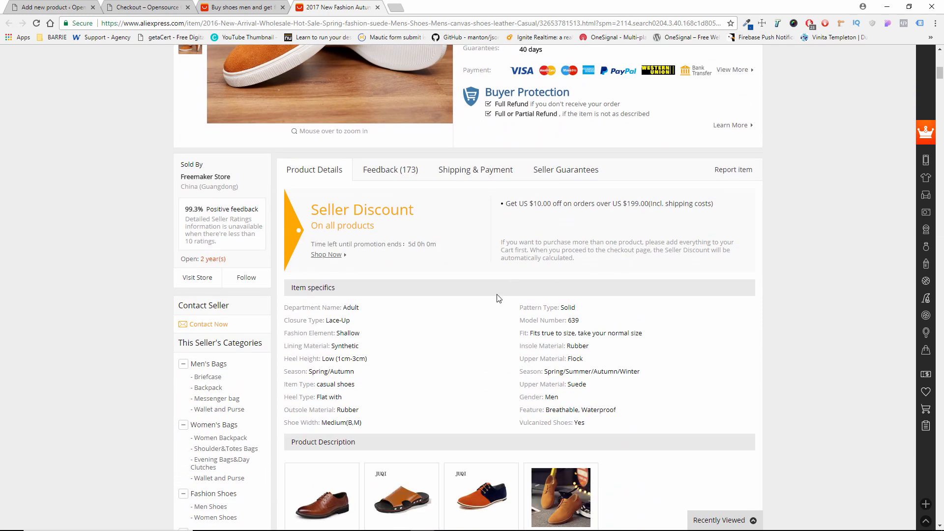
pyautogui.scroll(-20, 498, 297)
pyautogui.scroll(-15, 500, 295)
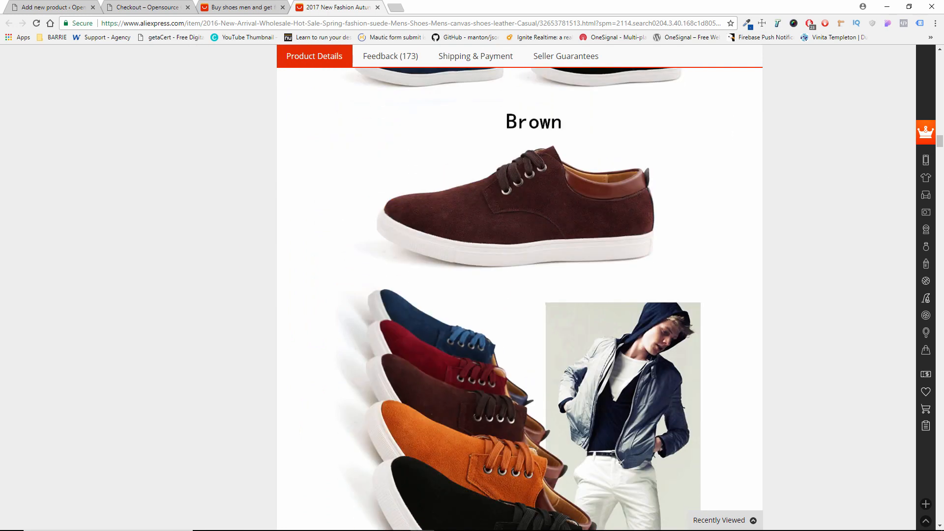
pyautogui.scroll(-20, 520, 295)
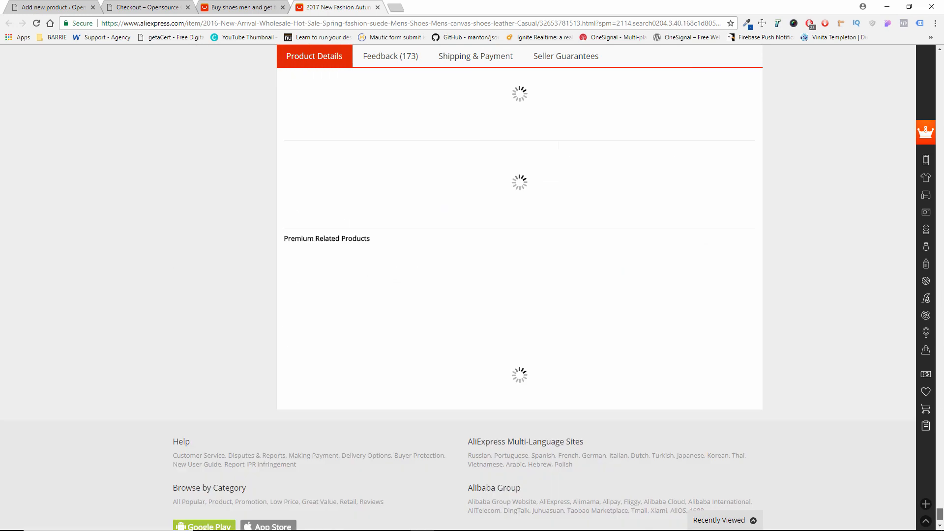
pyautogui.moveTo(940, 514); pyautogui.dragTo(937, 94)
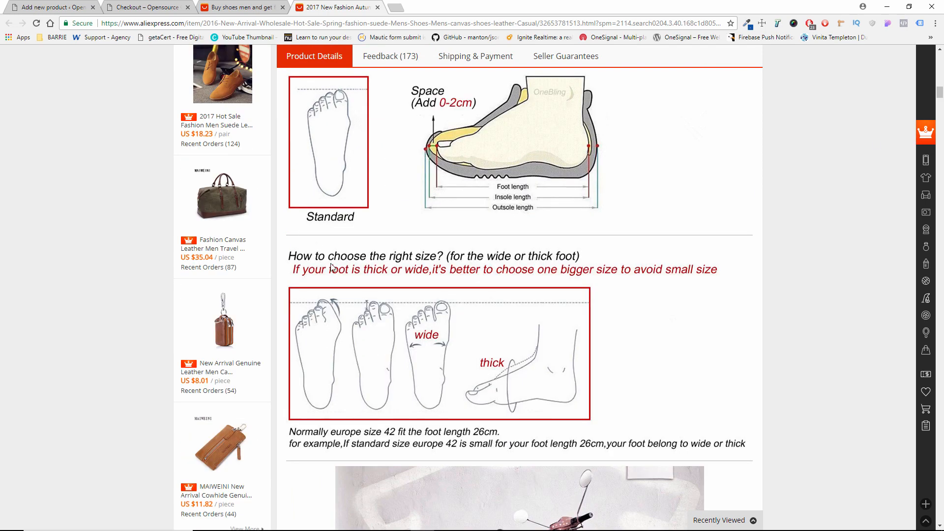
pyautogui.scroll(15, 516, 427)
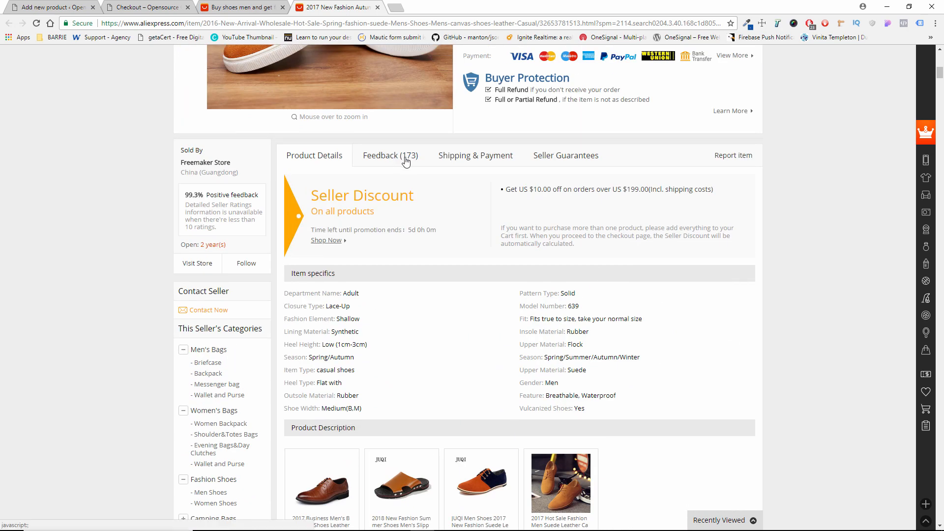
pyautogui.scroll(4, 464, 253)
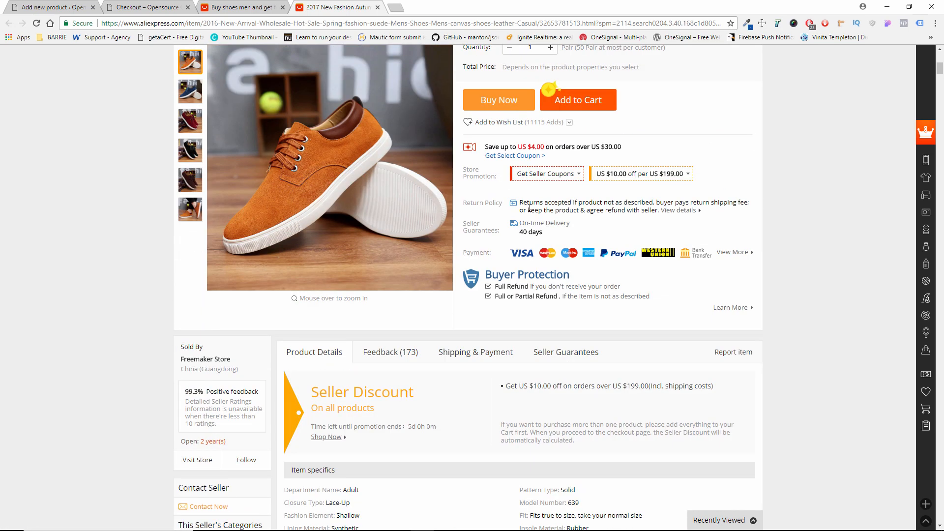
pyautogui.scroll(7, 499, 289)
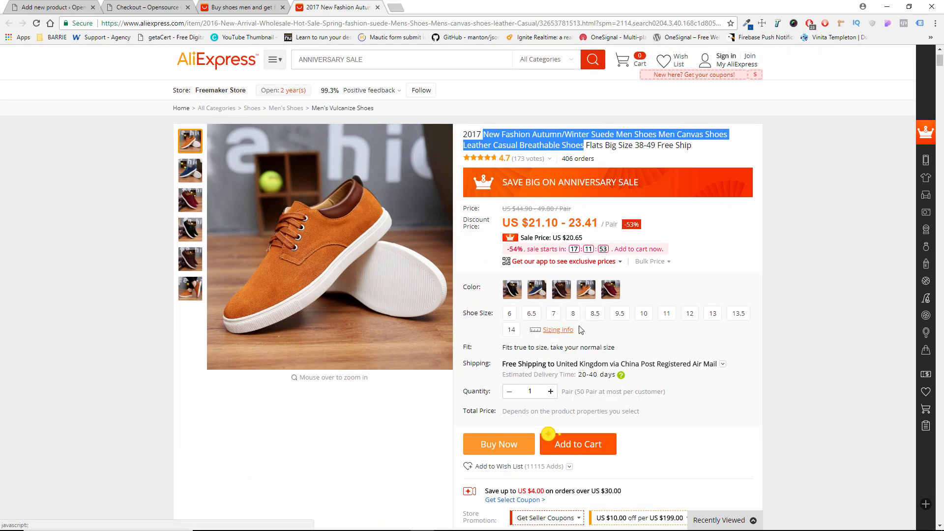
pyautogui.scroll(-2, 695, 354)
pyautogui.scroll(-5, 700, 355)
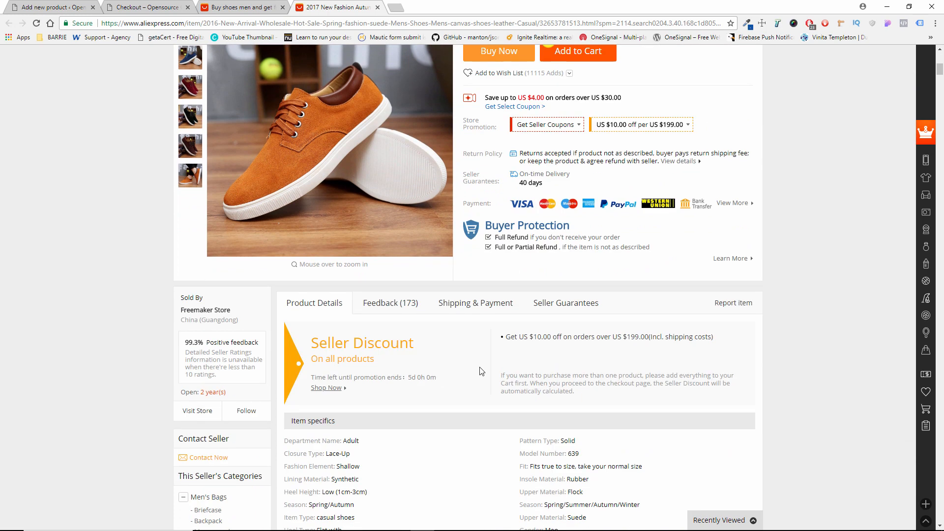
pyautogui.scroll(-8, 462, 374)
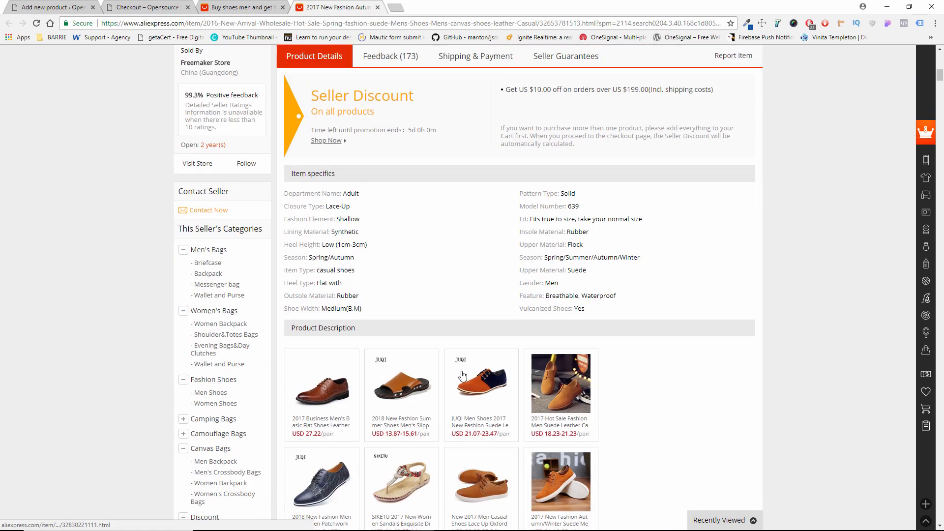
pyautogui.scroll(-20, 465, 377)
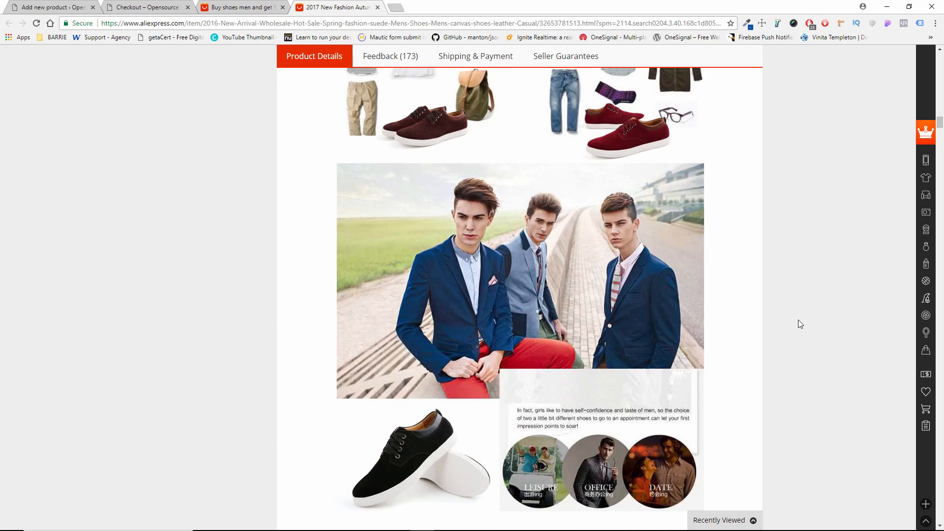
pyautogui.scroll(-3, 798, 320)
pyautogui.moveTo(940, 126)
pyautogui.mouseDown()
pyautogui.moveTo(940, 522)
pyautogui.moveTo(940, 127)
pyautogui.mouseUp()
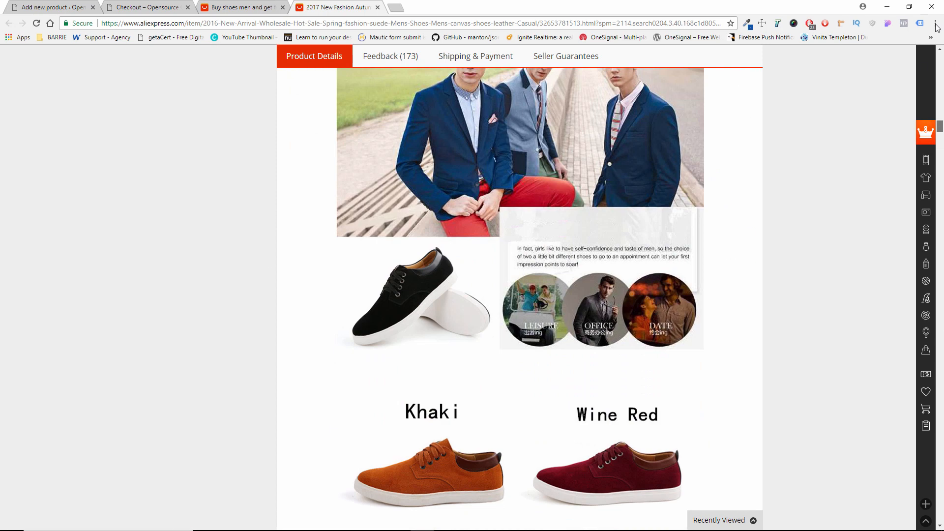
# Return to the store's product form and enter "Deascription" as placeholder text in the main description, followed by blank lines.
pyautogui.click(73, 7)
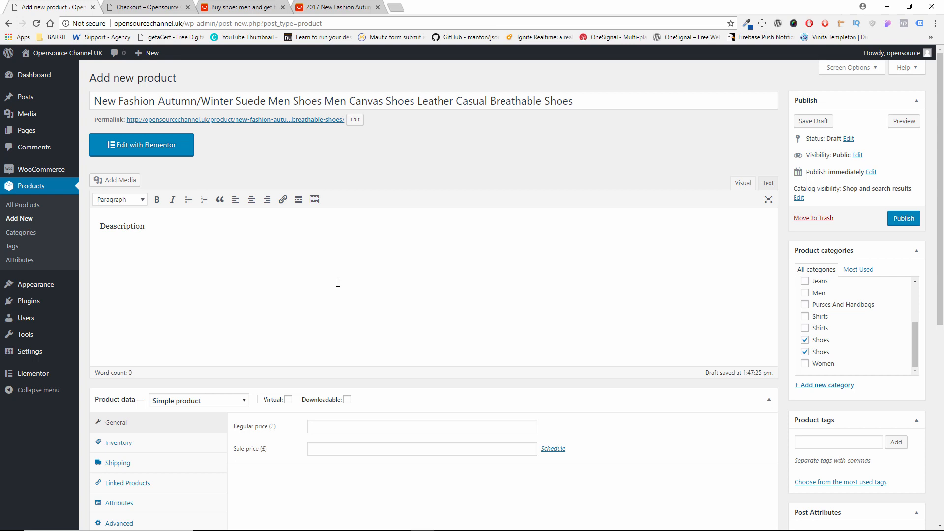
pyautogui.press('Return')
pyautogui.press('Return')
pyautogui.scroll(-3, 338, 283)
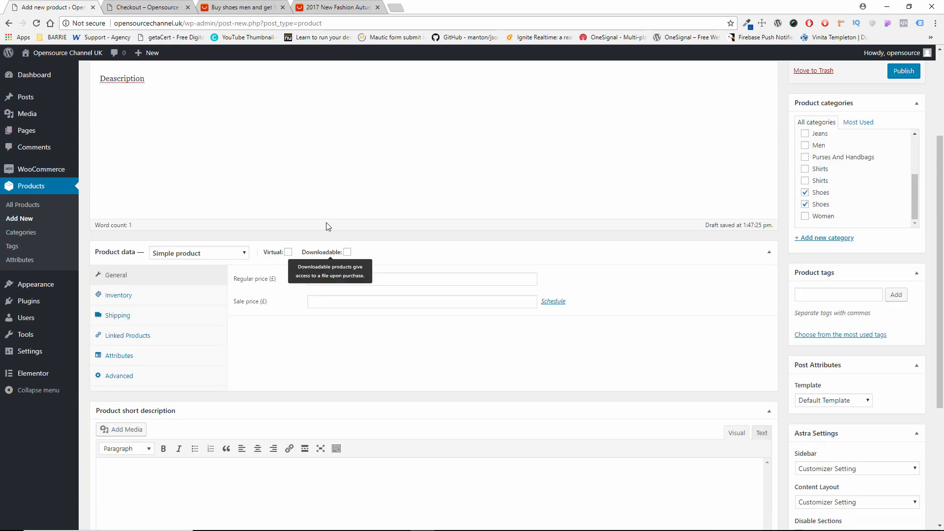
# Copy the upper discount price, 23.41, from the AliExpress listing and paste it as the store product's regular price.
pyautogui.click(158, 7)
pyautogui.click(334, 8)
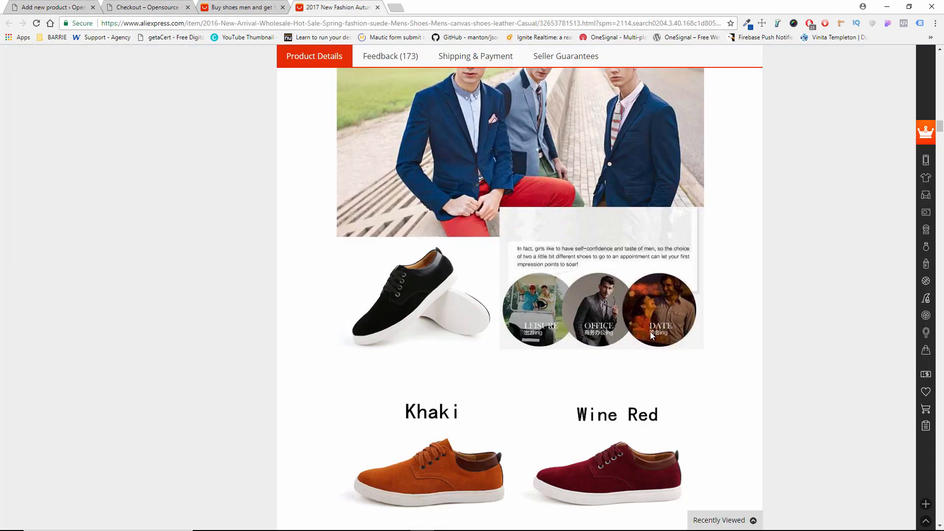
pyautogui.scroll(5, 532, 267)
pyautogui.moveTo(940, 118); pyautogui.dragTo(940, 56)
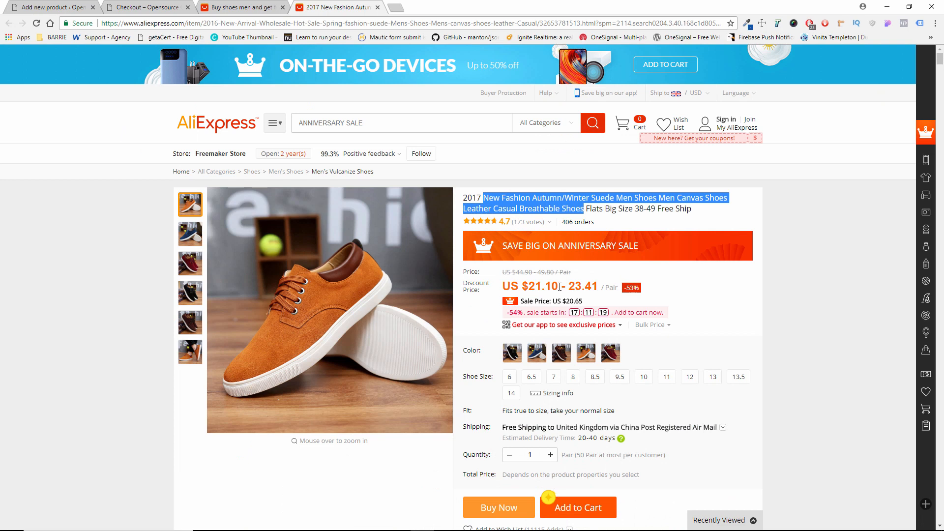
pyautogui.moveTo(570, 286); pyautogui.dragTo(599, 286)
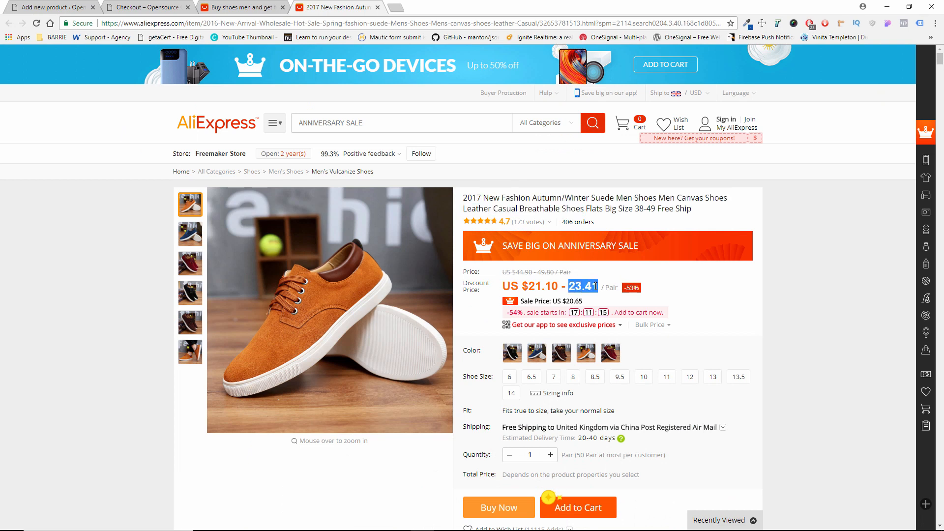
pyautogui.rightClick(589, 286)
pyautogui.click(605, 295)
pyautogui.click(53, 7)
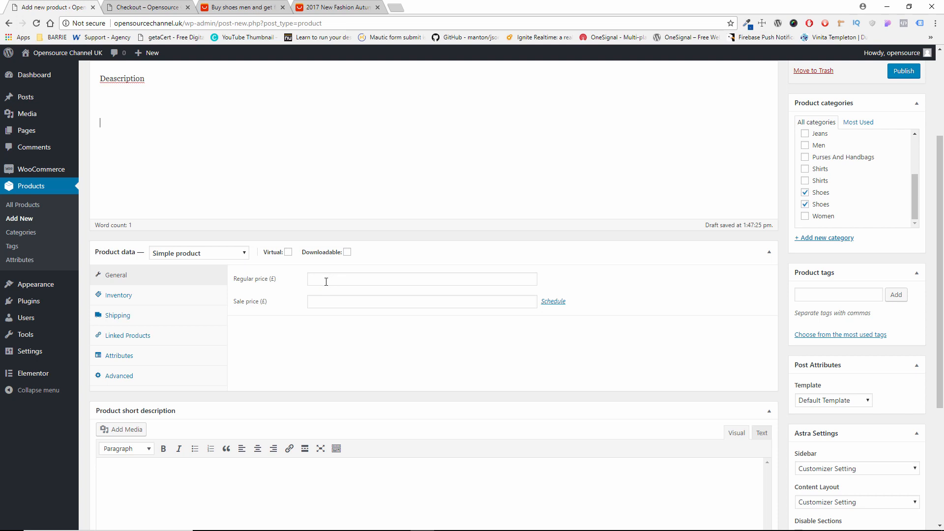
pyautogui.click(355, 278)
pyautogui.rightClick(342, 278)
pyautogui.click(367, 334)
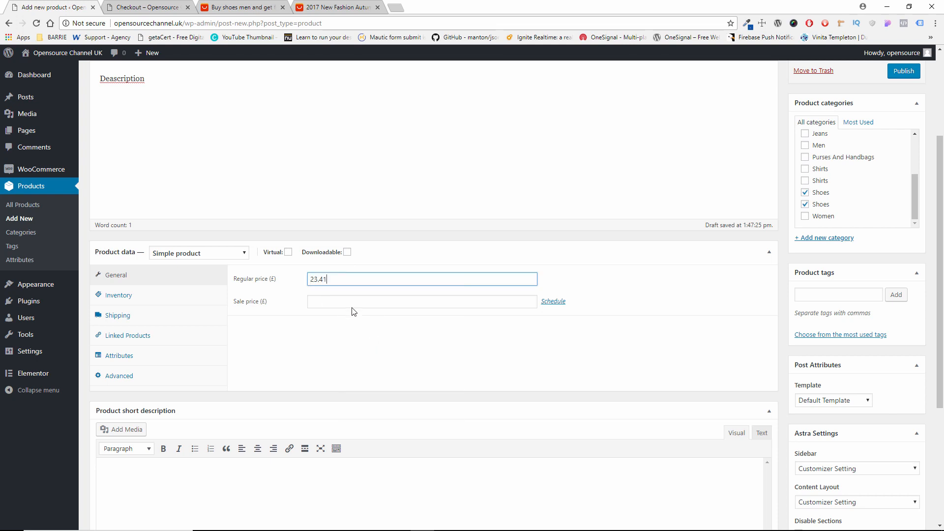
# Set the product's regular price to 29.99.
pyautogui.moveTo(306, 280); pyautogui.dragTo(295, 280)
pyautogui.press('Delete')
pyautogui.press('Delete')
pyautogui.click(317, 327)
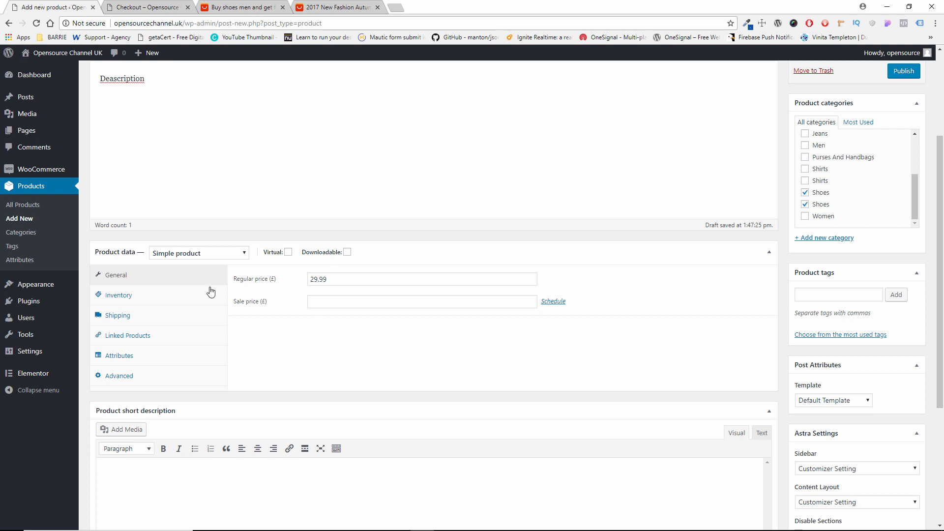
# Review the available product types, keep Simple product, and open the inventory settings with the SKU ready for entry.
pyautogui.click(189, 254)
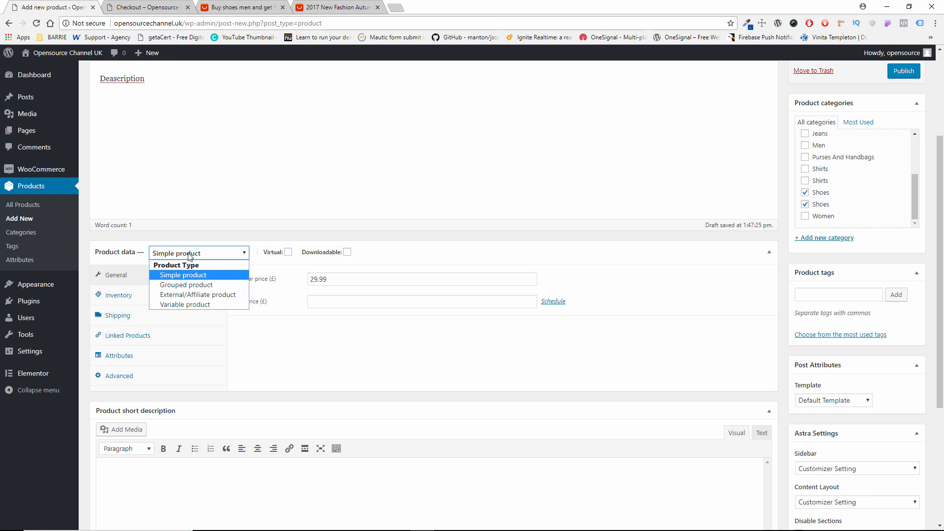
pyautogui.click(188, 254)
pyautogui.click(135, 298)
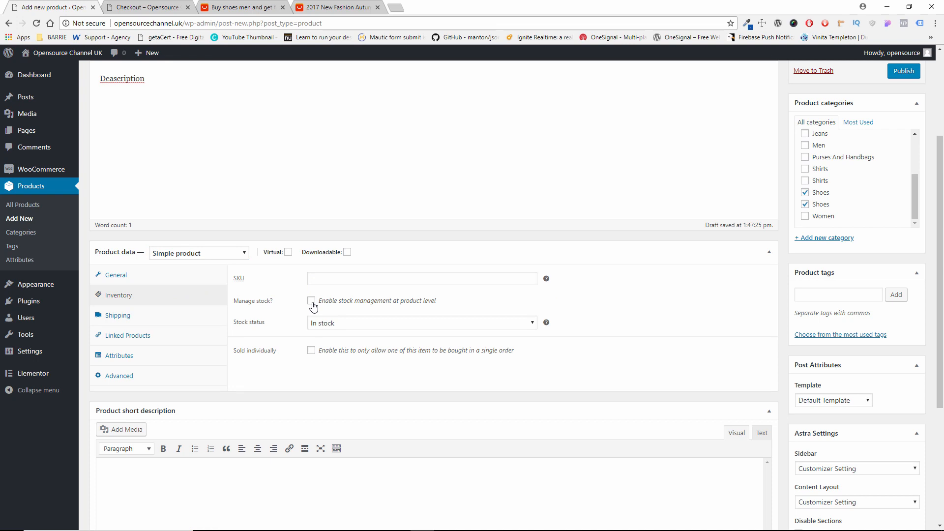
pyautogui.click(335, 278)
pyautogui.click(361, 5)
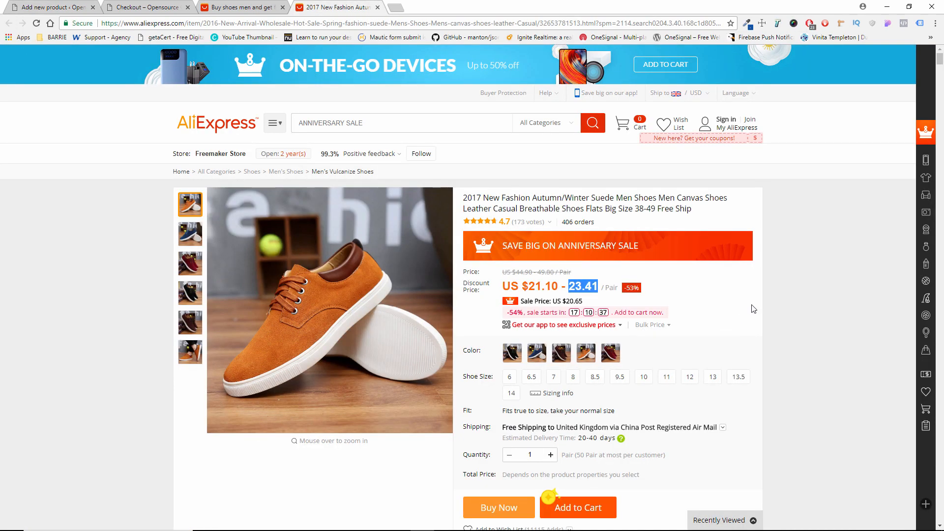
pyautogui.scroll(-3, 754, 308)
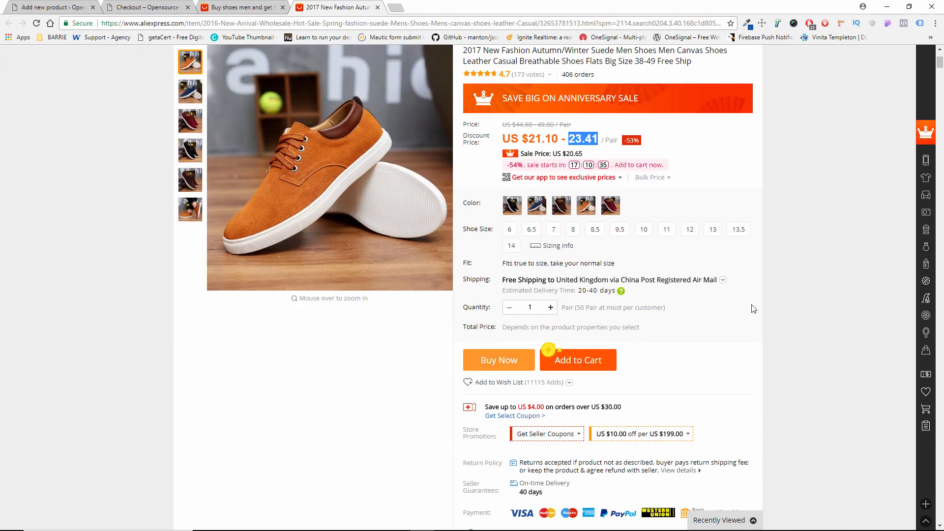
pyautogui.scroll(-3, 754, 309)
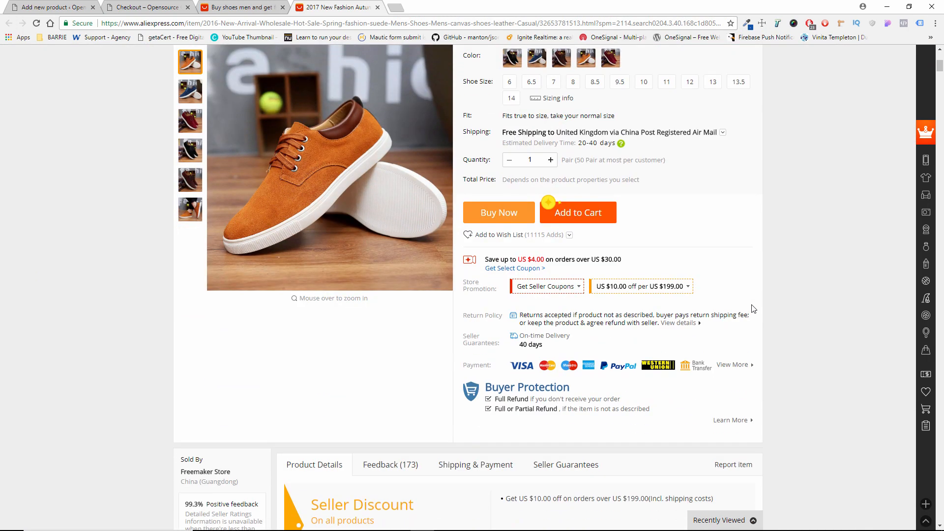
pyautogui.scroll(4, 754, 308)
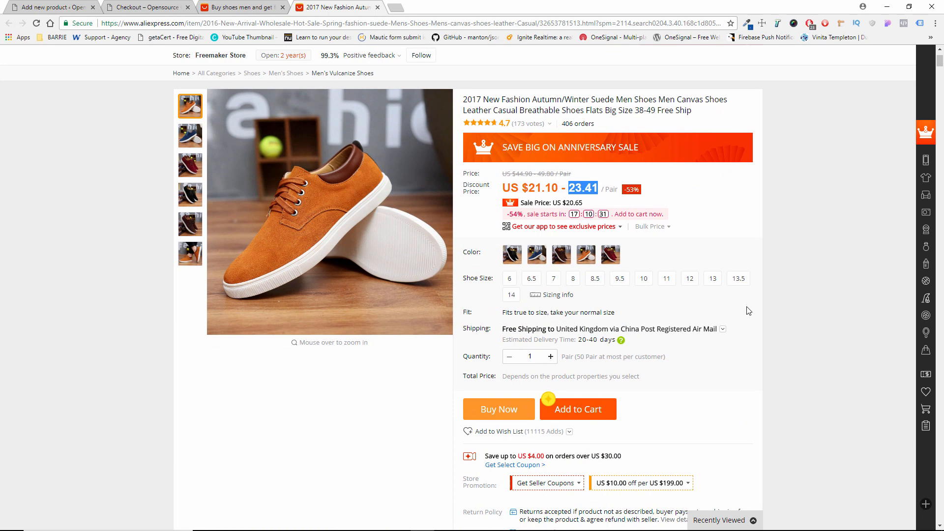
pyautogui.scroll(2, 747, 311)
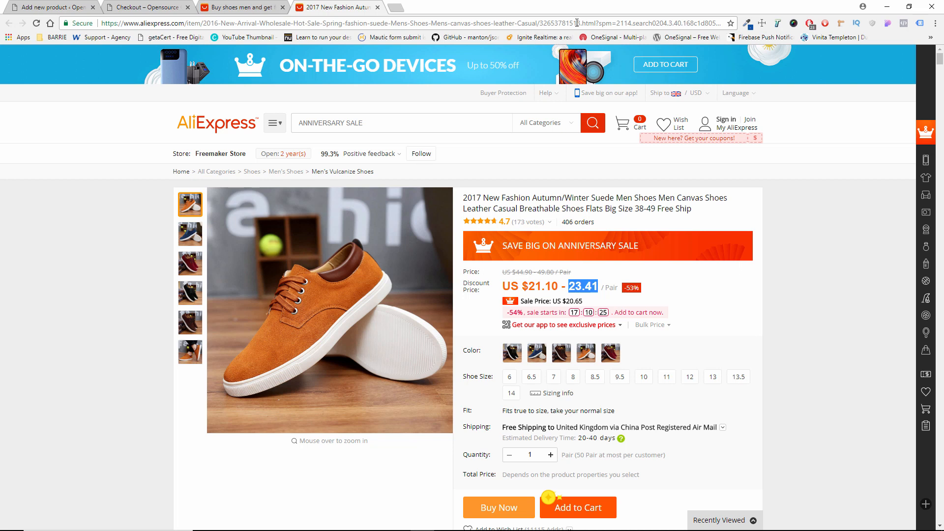
pyautogui.moveTo(549, 25); pyautogui.dragTo(540, 24)
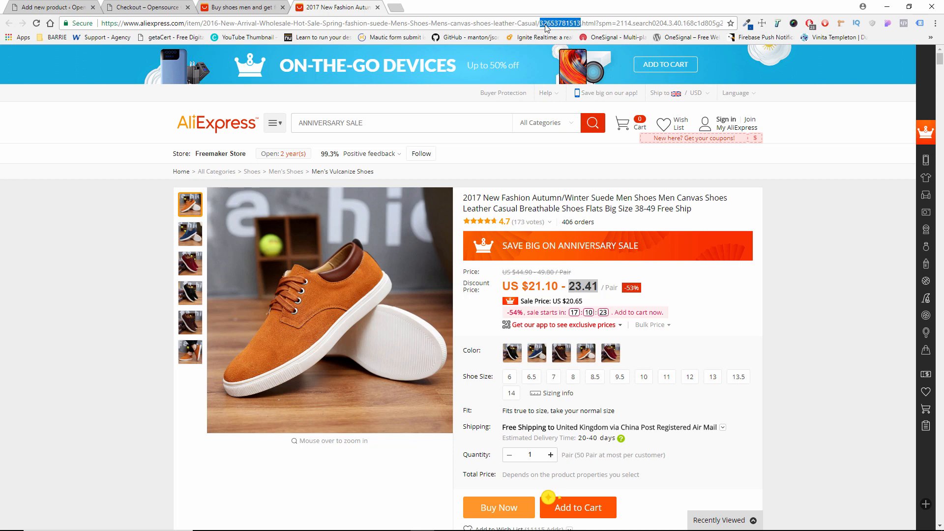
pyautogui.rightClick(544, 25)
pyautogui.click(563, 52)
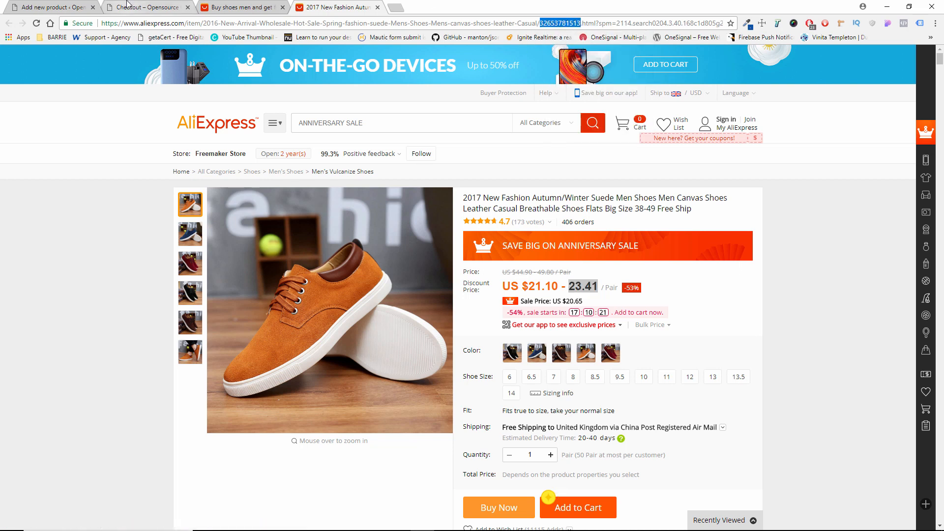
pyautogui.click(73, 8)
pyautogui.rightClick(369, 276)
pyautogui.click(402, 338)
pyautogui.click(627, 305)
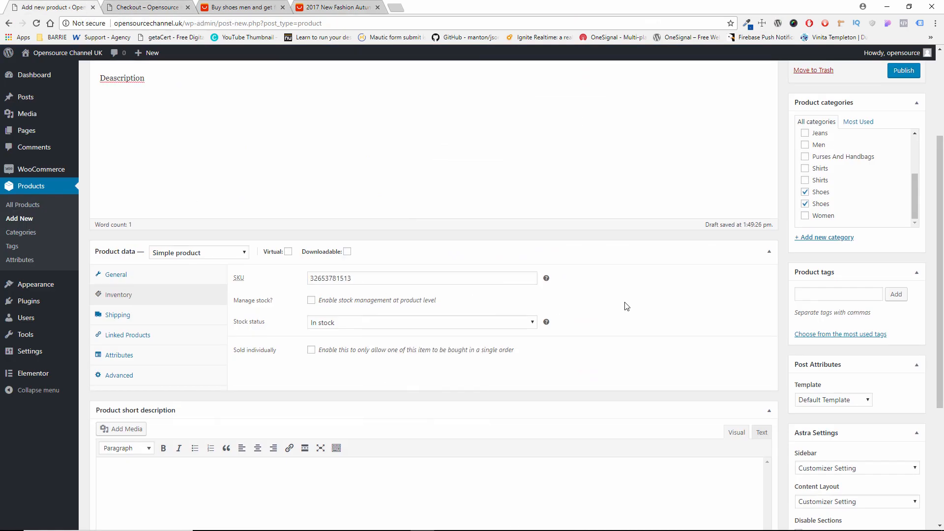
# Review the product's shipping options, linked products, attributes and advanced settings.
pyautogui.scroll(-2, 627, 306)
pyautogui.click(121, 219)
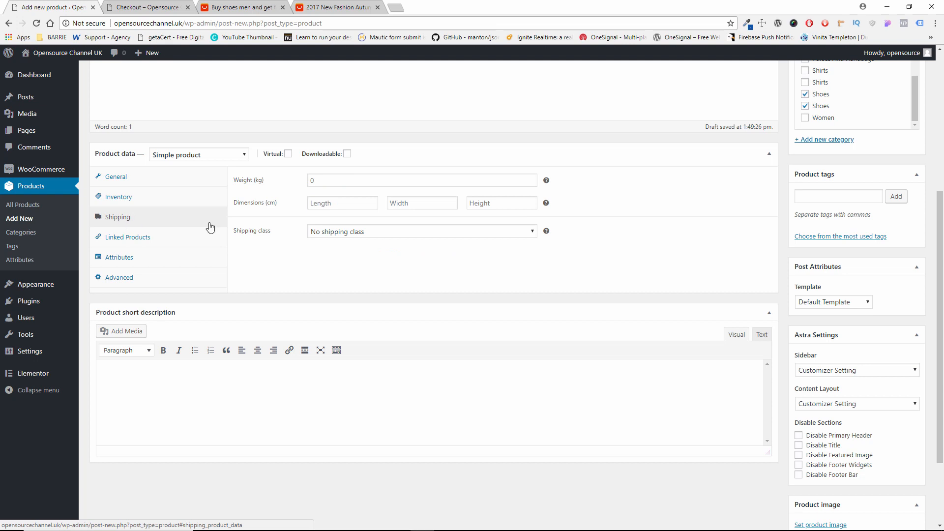
pyautogui.click(370, 233)
pyautogui.click(378, 233)
pyautogui.scroll(1, 366, 262)
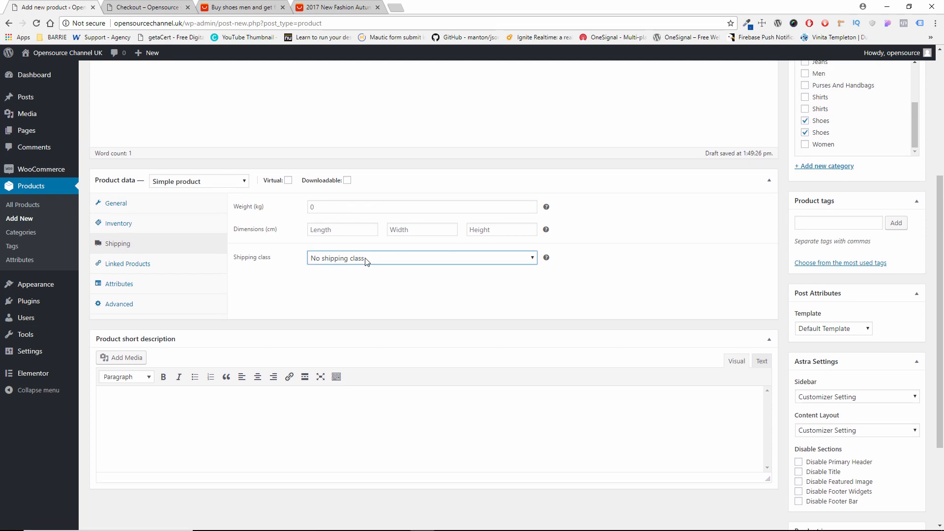
pyautogui.click(137, 292)
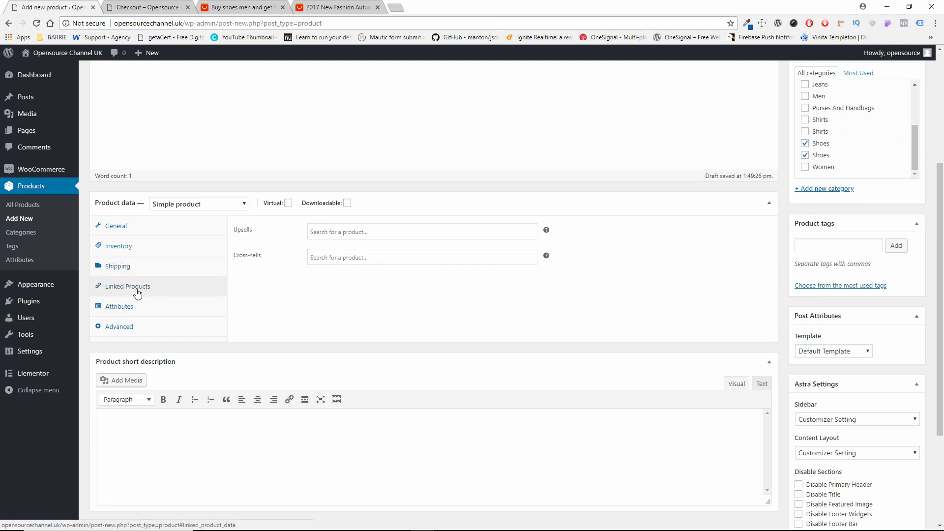
pyautogui.click(129, 310)
pyautogui.click(126, 333)
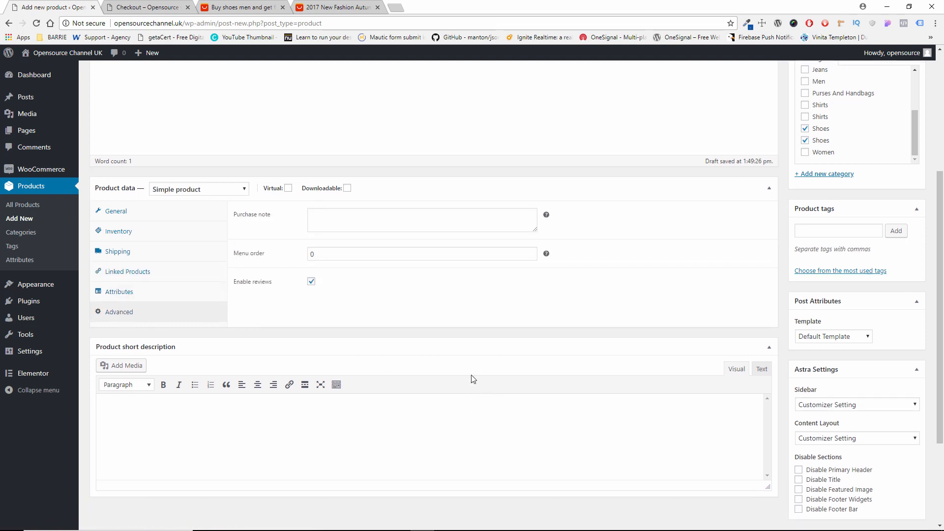
# Enter "Short description" as placeholder text in the product short description and start setting the product image.
pyautogui.scroll(-3, 436, 337)
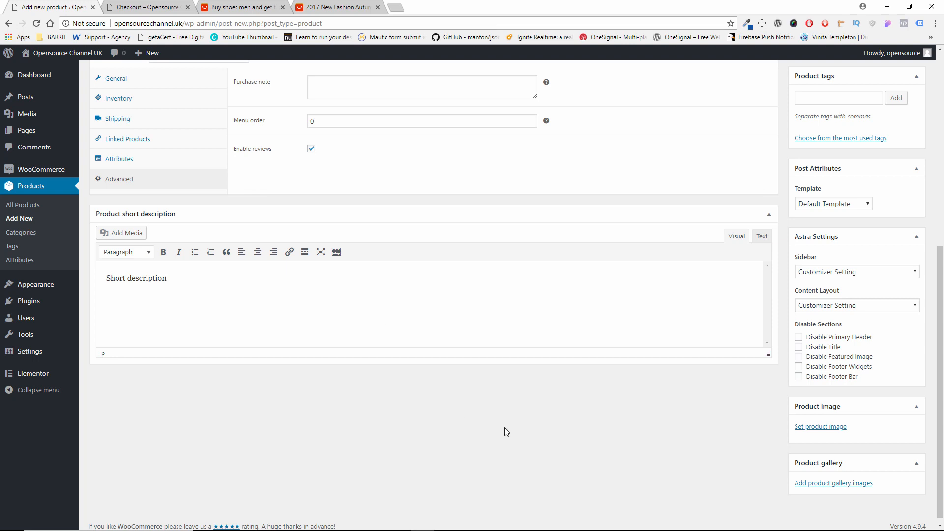
pyautogui.scroll(-1, 759, 445)
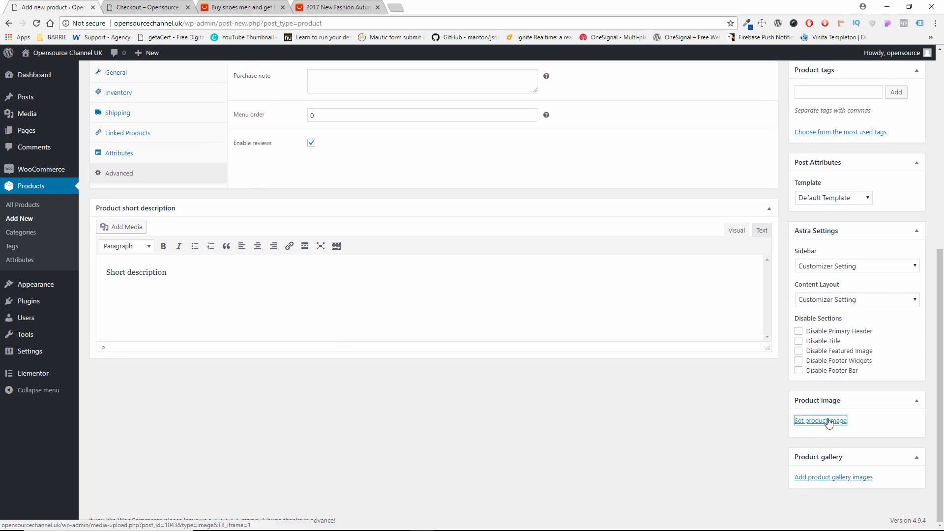
pyautogui.click(829, 421)
# Copy the image address of the orange shoe with the scooter from the AliExpress listing's product details.
pyautogui.click(339, 6)
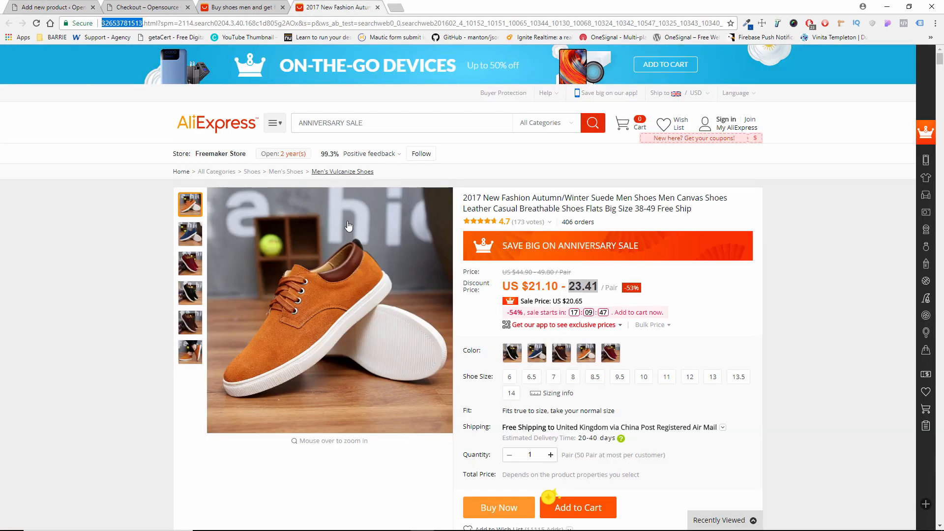
pyautogui.rightClick(333, 302)
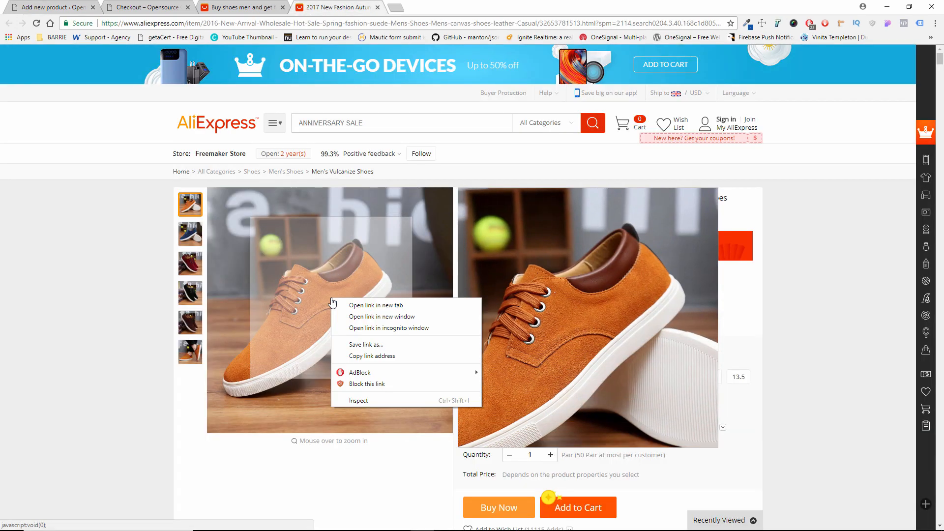
pyautogui.rightClick(569, 331)
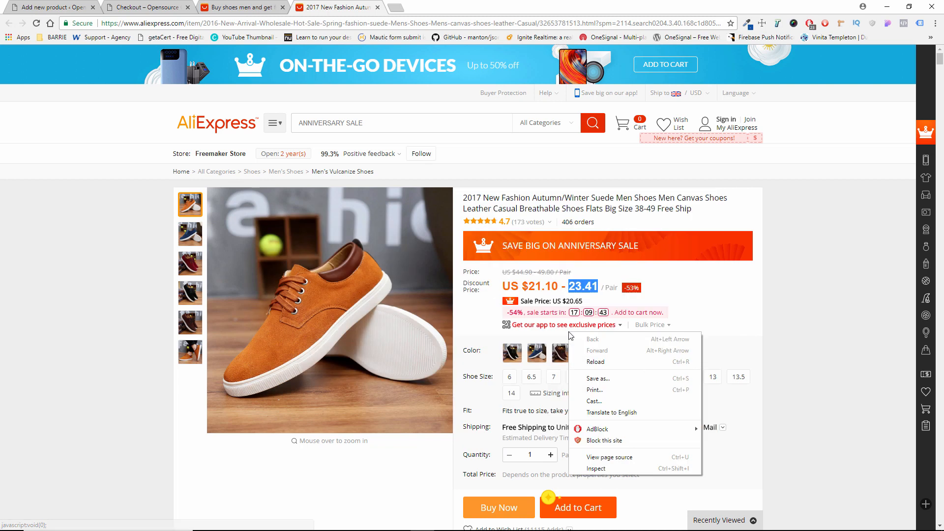
pyautogui.scroll(-20, 481, 377)
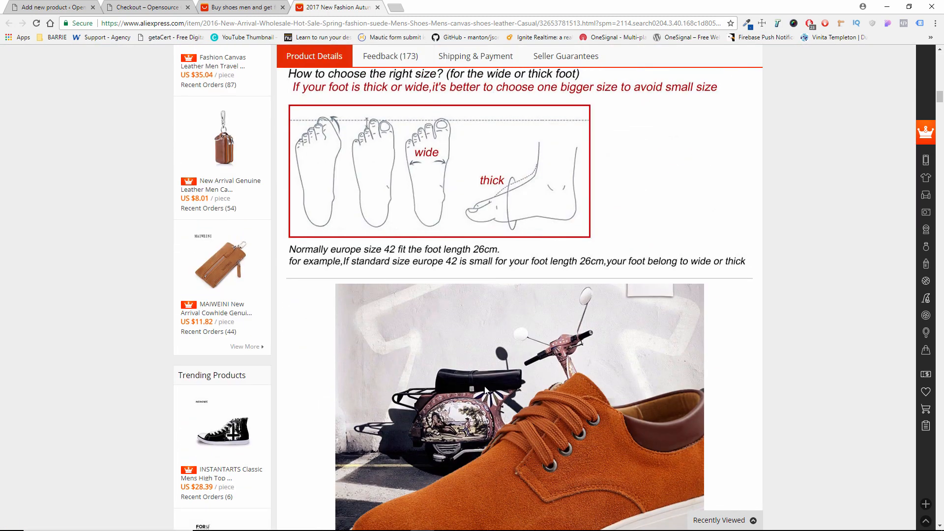
pyautogui.scroll(9, 476, 279)
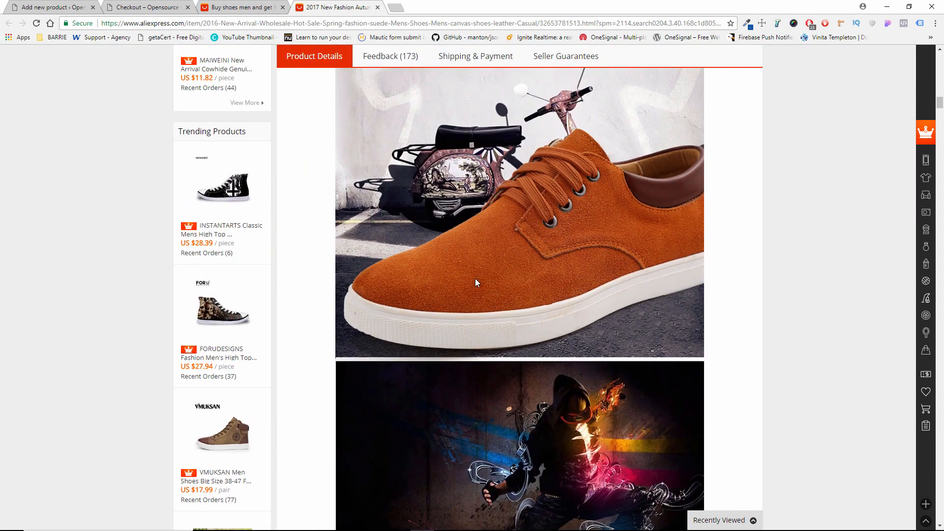
pyautogui.rightClick(519, 324)
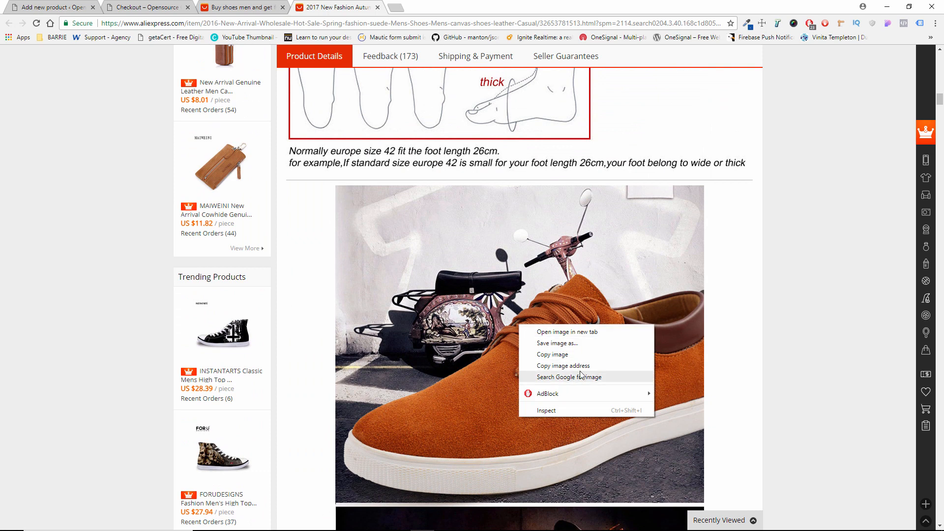
pyautogui.click(565, 366)
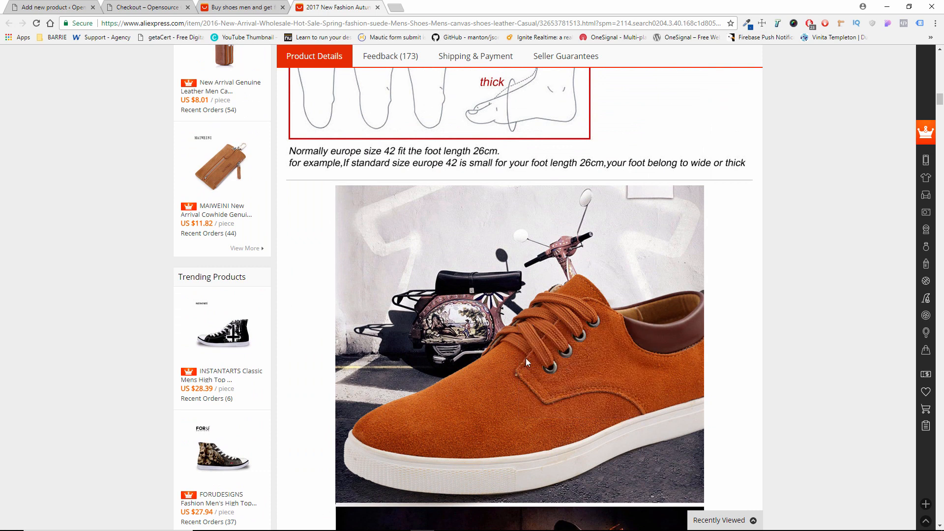
# Upload the picture from the copied image address in the store's file chooser and set it as the product image.
pyautogui.click(80, 4)
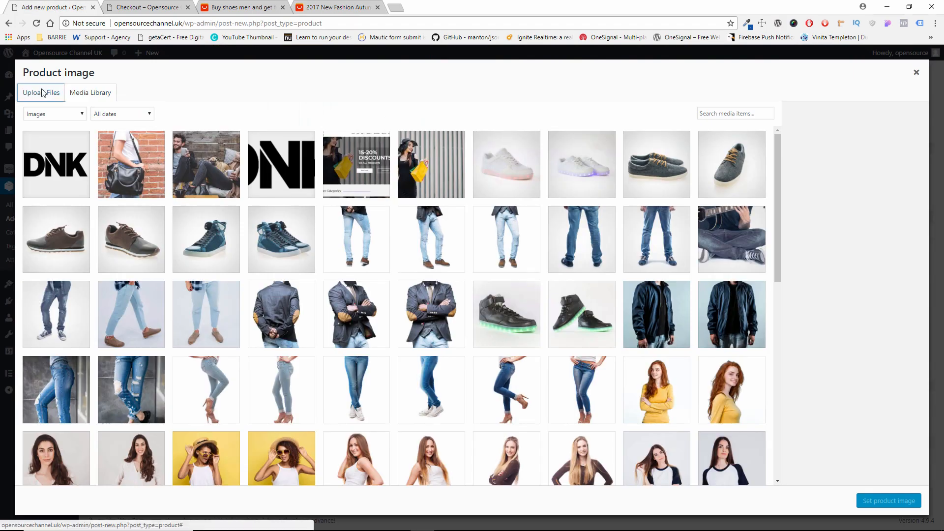
pyautogui.click(43, 93)
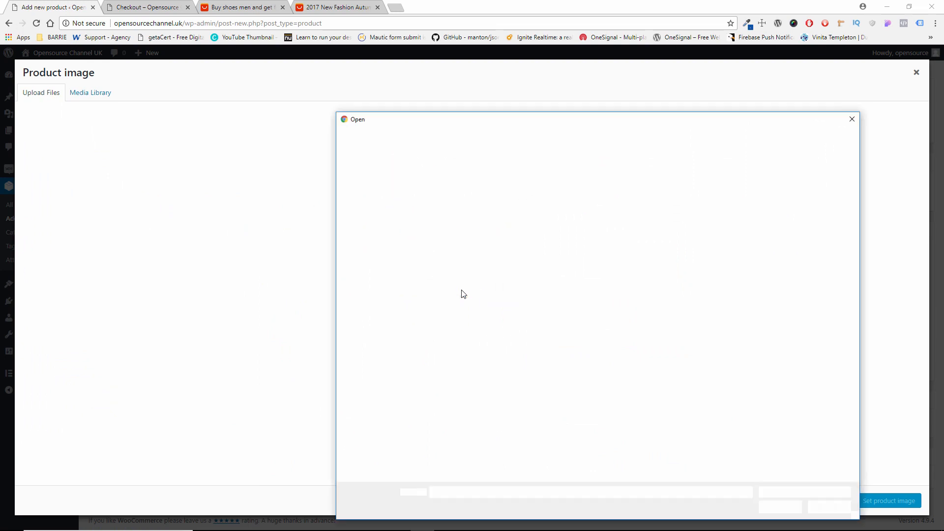
pyautogui.click(546, 134)
pyautogui.hotkey('ctrl', 'v')
pyautogui.click(482, 492)
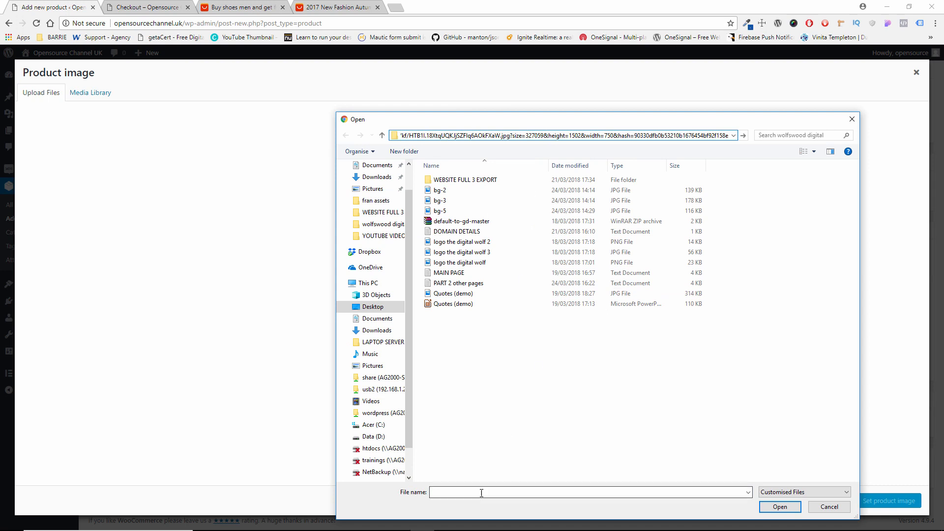
pyautogui.hotkey('ctrl', 'v')
pyautogui.press('Return')
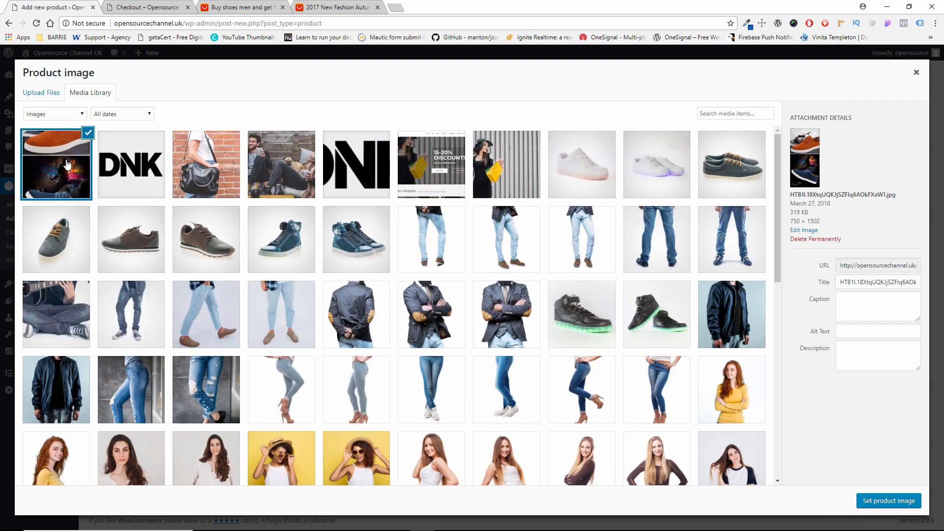
pyautogui.click(892, 504)
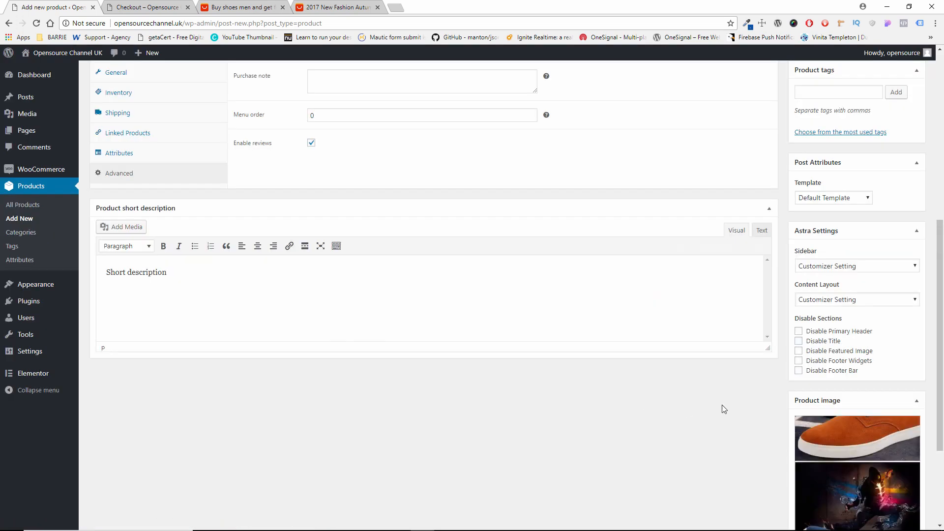
# Copy the image address of the second gallery thumbnail on the AliExpress listing and return to the store form's product image.
pyautogui.scroll(-3, 711, 404)
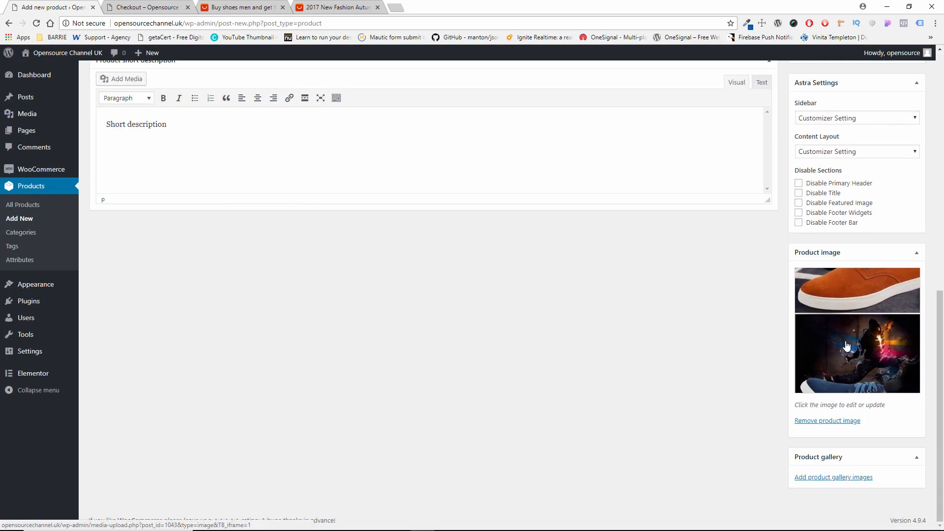
pyautogui.scroll(6, 719, 338)
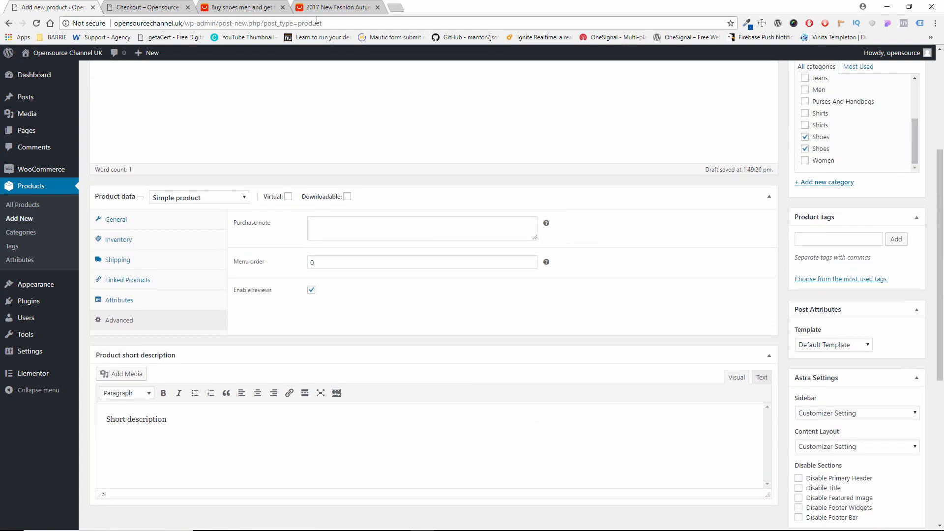
pyautogui.click(352, 5)
pyautogui.scroll(15, 453, 213)
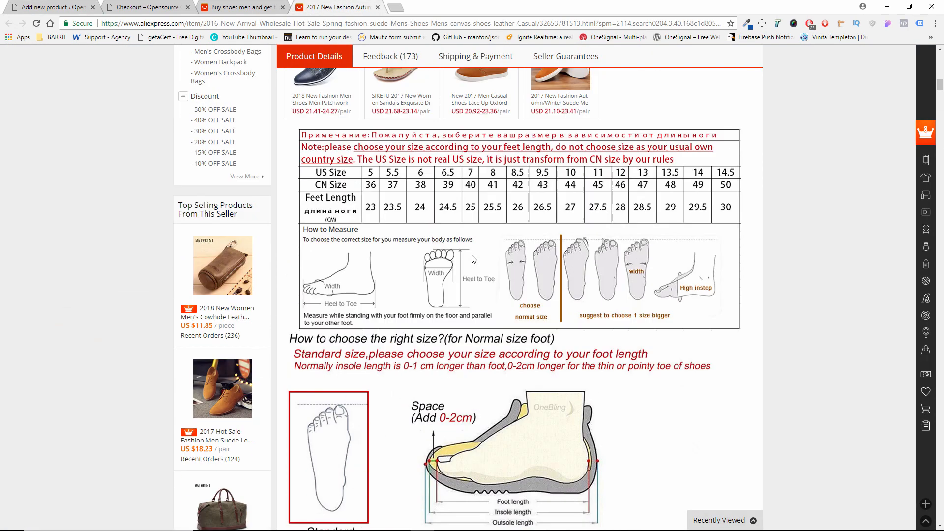
pyautogui.scroll(-8, 474, 260)
pyautogui.scroll(11, 430, 241)
pyautogui.scroll(8, 393, 231)
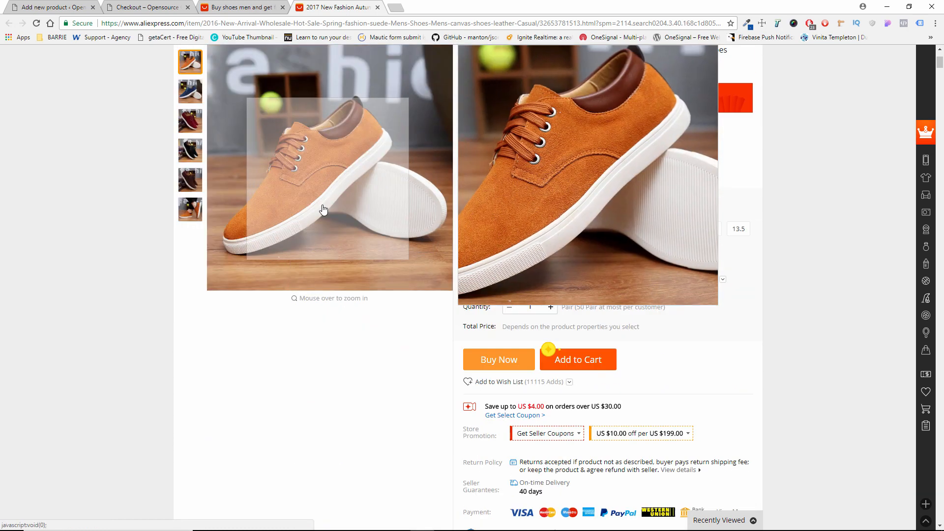
pyautogui.scroll(1, 343, 208)
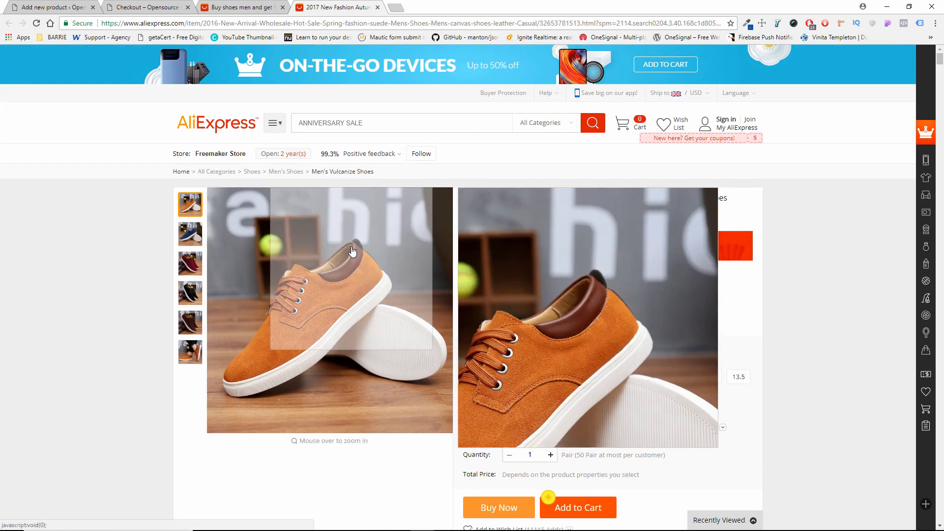
pyautogui.rightClick(190, 238)
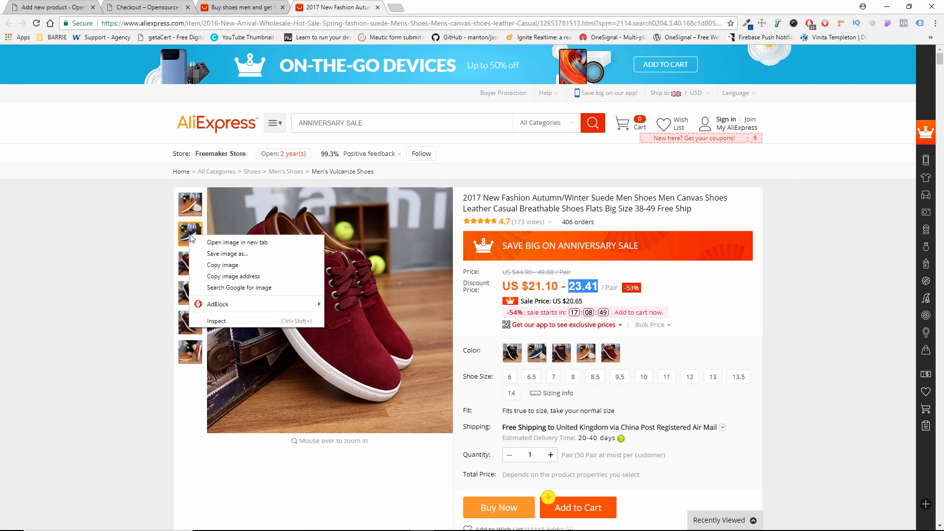
pyautogui.click(247, 277)
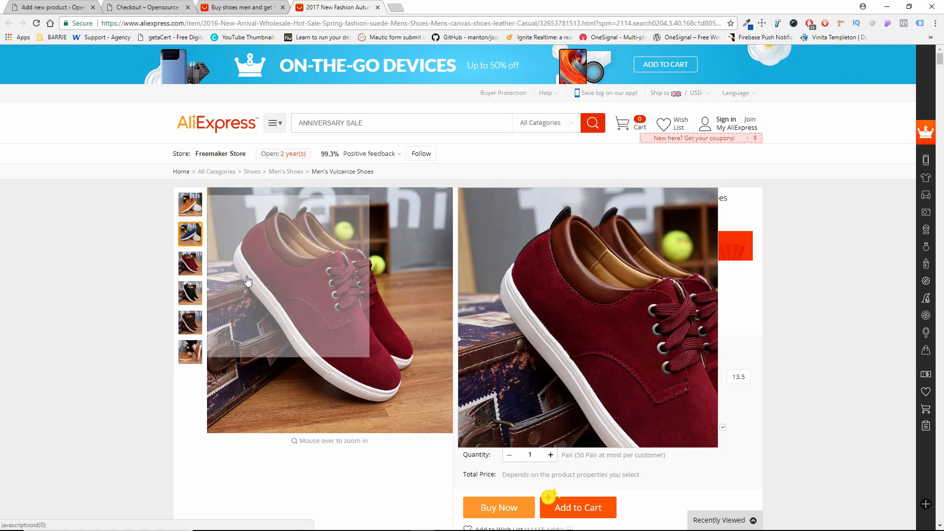
pyautogui.click(59, 6)
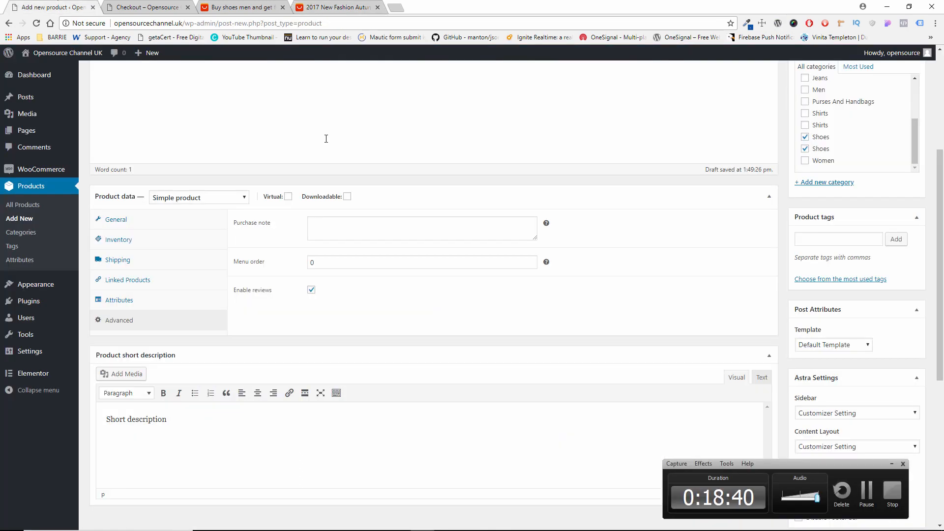
pyautogui.scroll(-6, 792, 406)
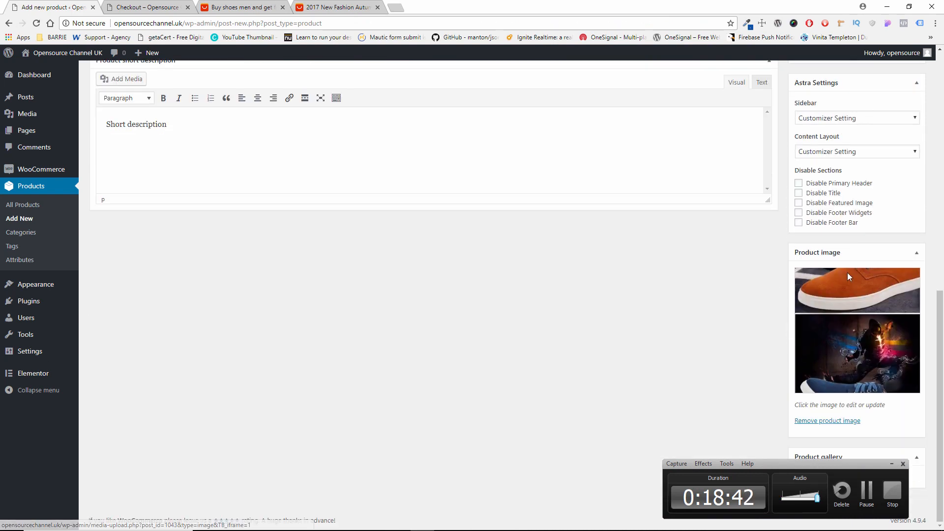
# Replace the product image with the blue shoe picture, uploaded through the file chooser from the copied AliExpress image address.
pyautogui.click(828, 421)
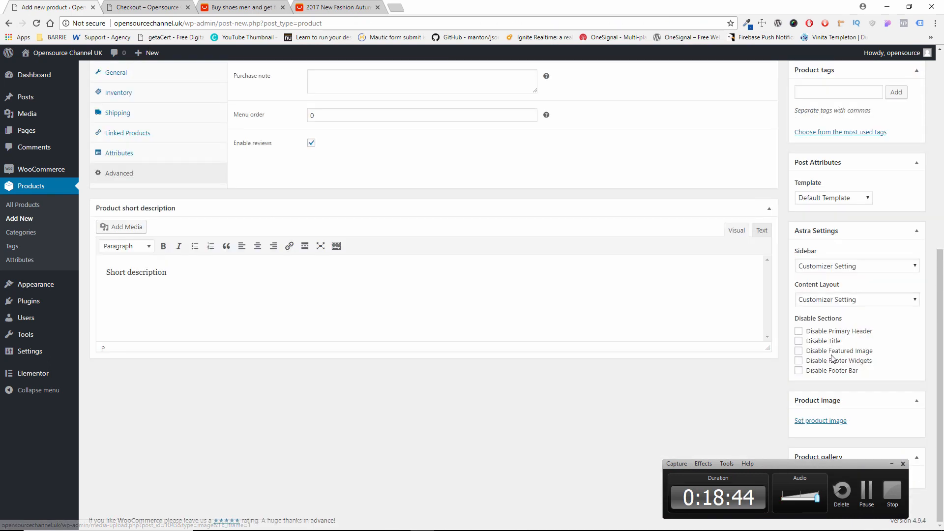
pyautogui.click(832, 421)
pyautogui.click(51, 93)
pyautogui.click(445, 271)
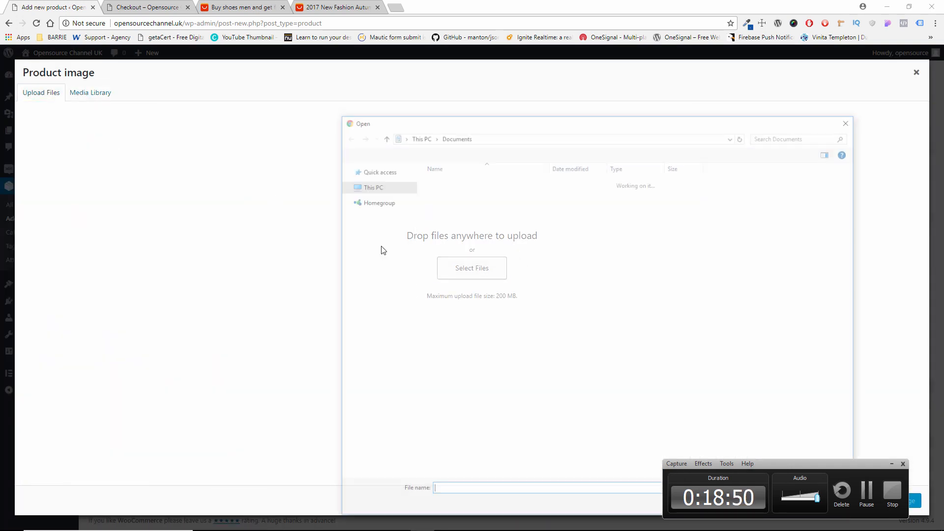
pyautogui.click(386, 178)
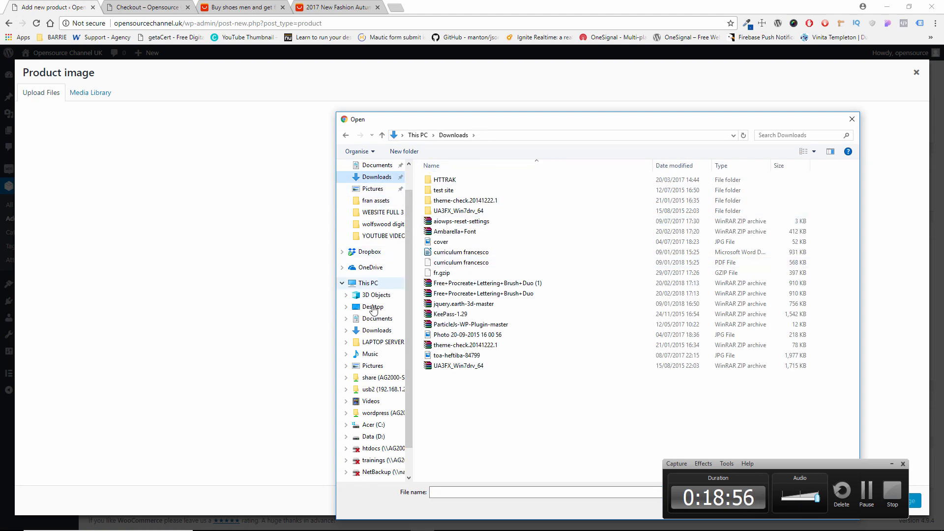
pyautogui.click(369, 308)
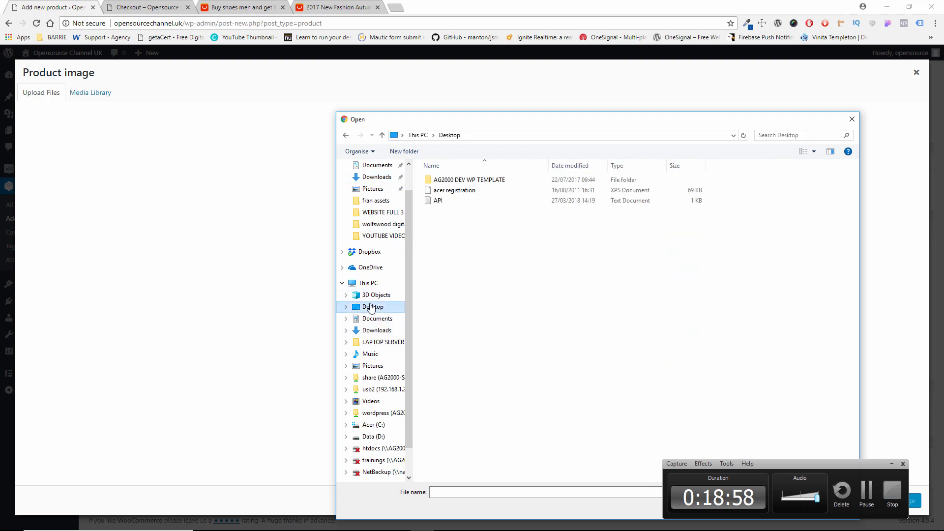
pyautogui.click(488, 493)
pyautogui.hotkey('ctrl', 'v')
pyautogui.press('Return')
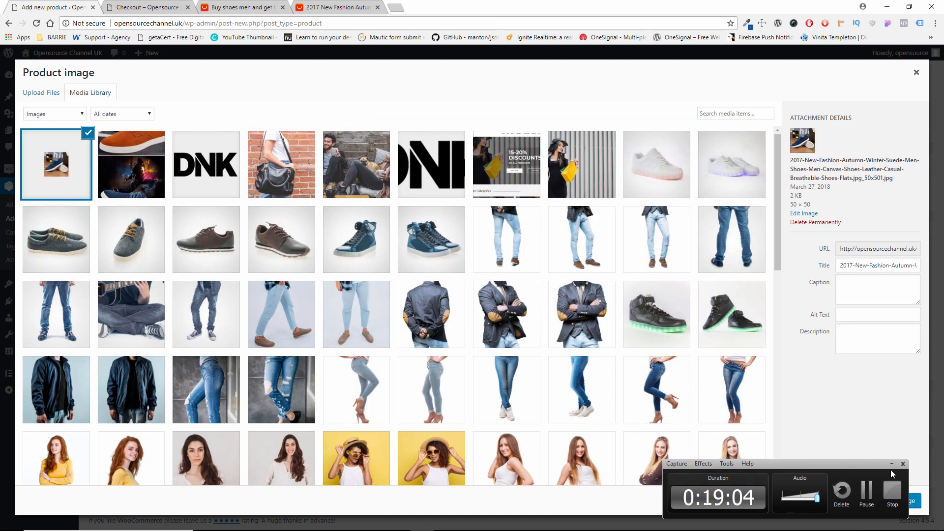
pyautogui.click(894, 465)
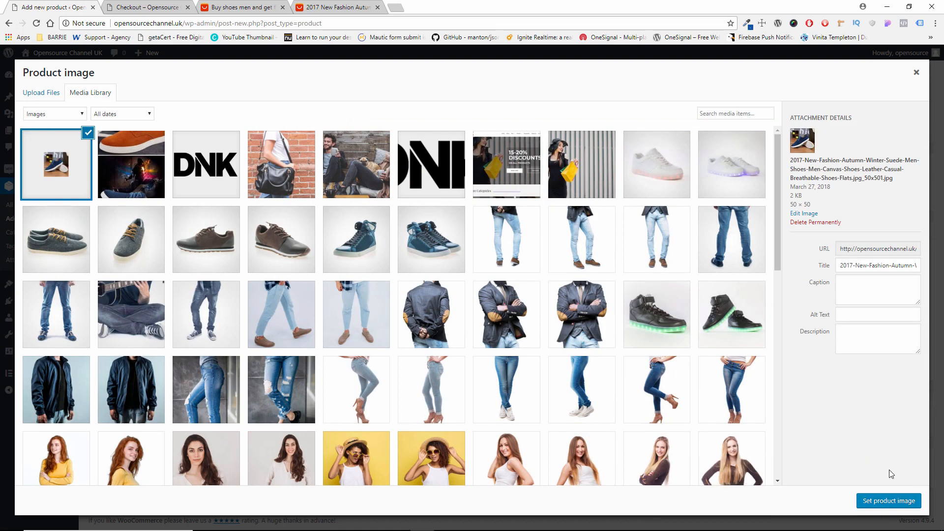
pyautogui.click(879, 502)
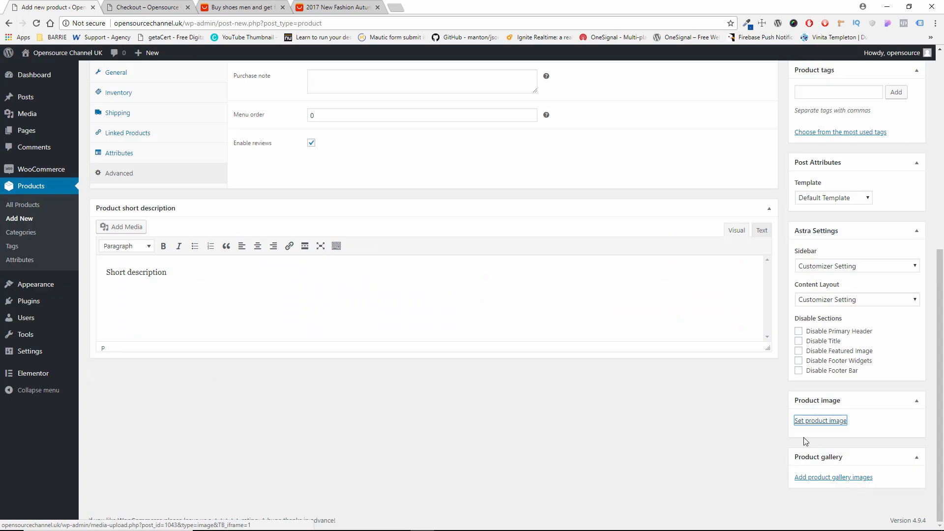
# Add the uploaded blue shoe picture from the media library to the product gallery.
pyautogui.click(838, 477)
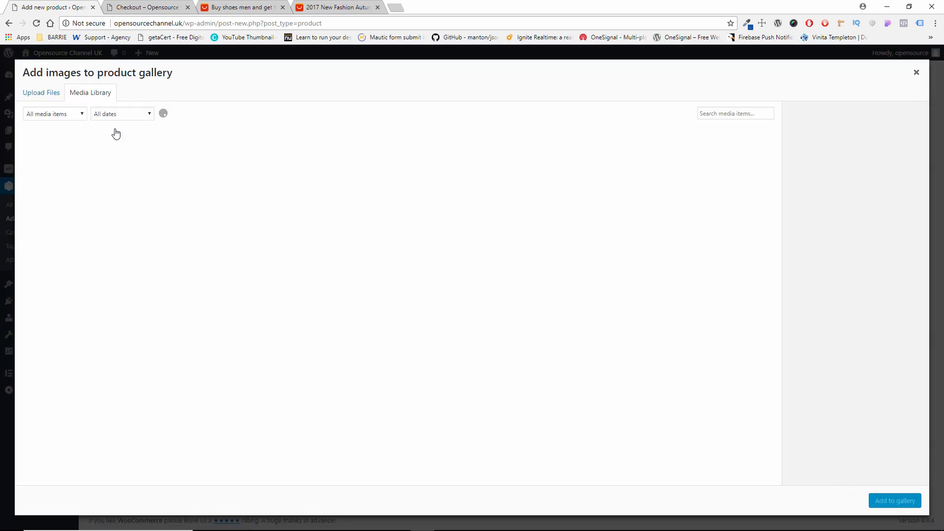
pyautogui.click(46, 169)
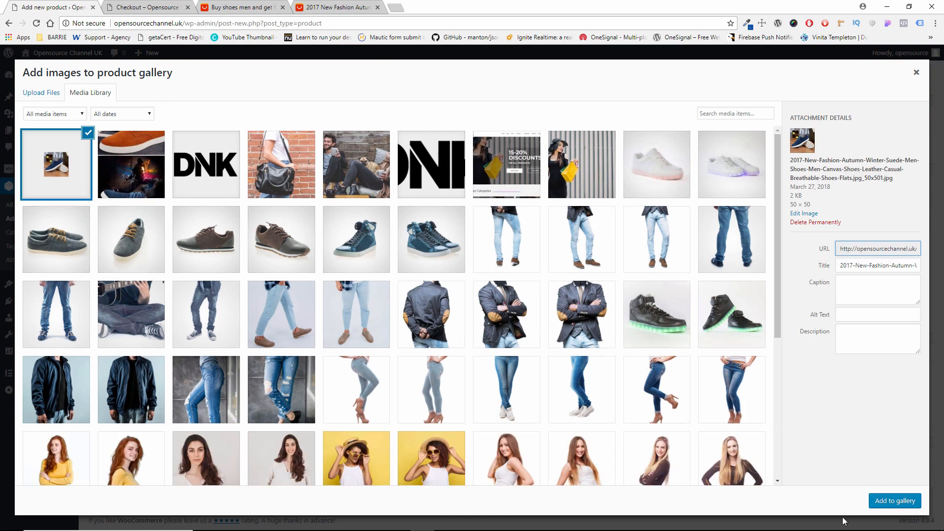
pyautogui.click(904, 500)
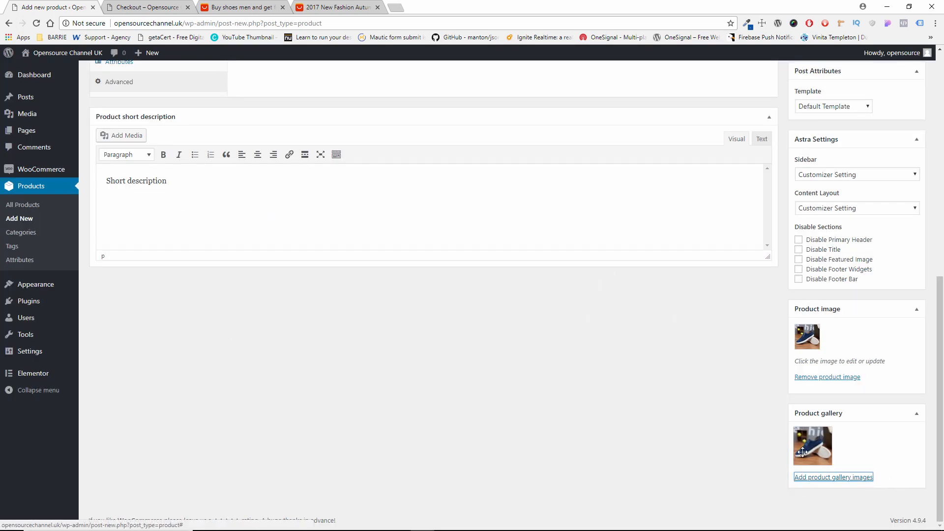
# Return to the new product form and publish the men's suede shoe product.
pyautogui.click(158, 6)
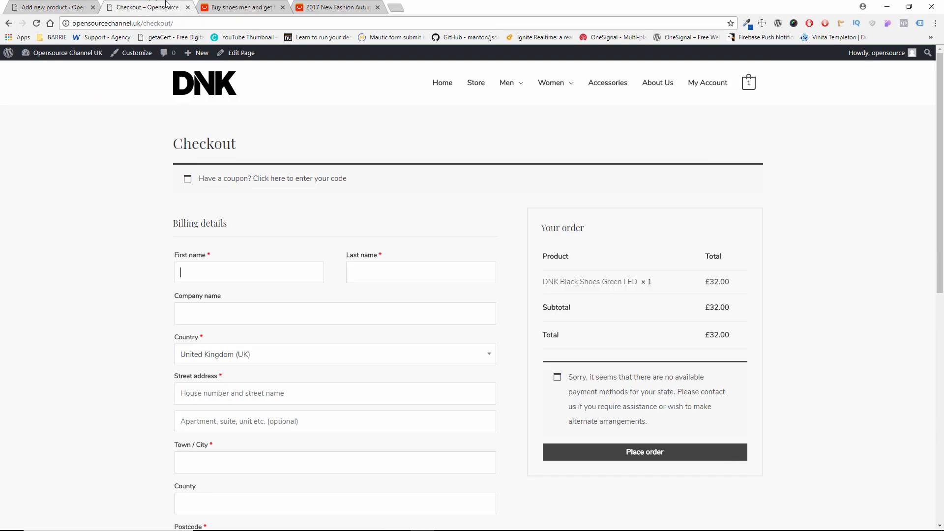
pyautogui.click(7, 4)
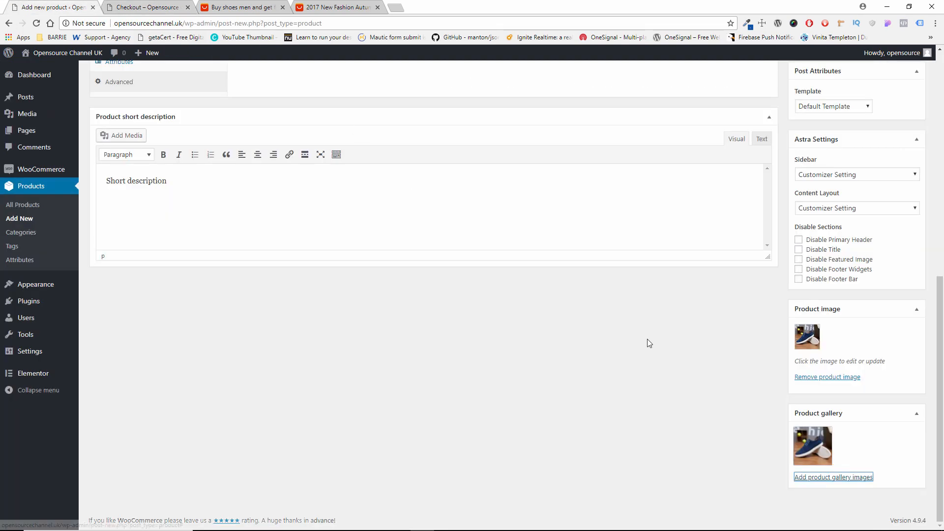
pyautogui.scroll(9, 649, 343)
pyautogui.click(899, 222)
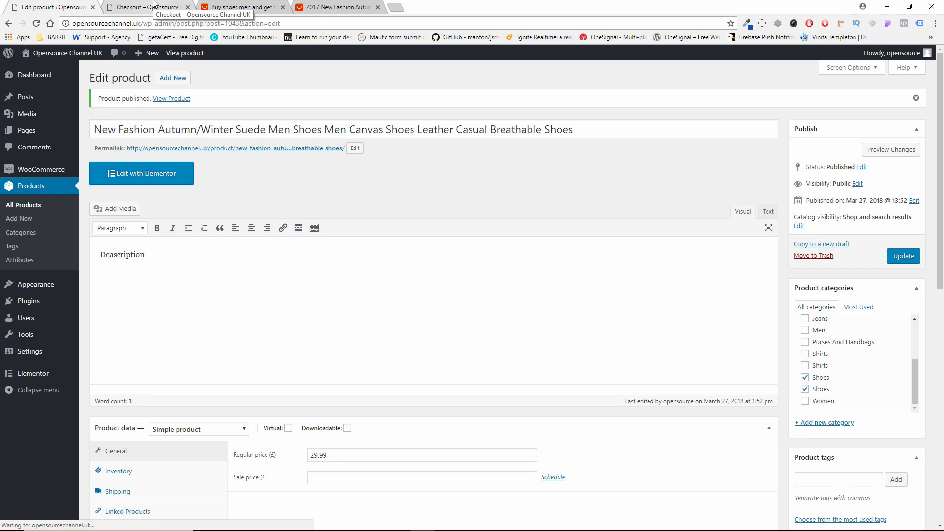
# Open the newly published suede shoe from the men's Shoes category on the storefront.
pyautogui.click(154, 4)
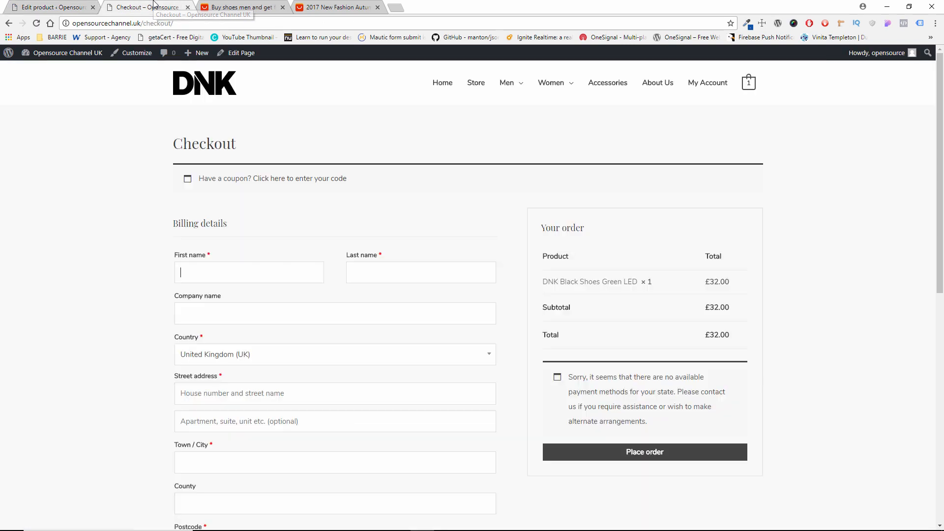
pyautogui.click(213, 82)
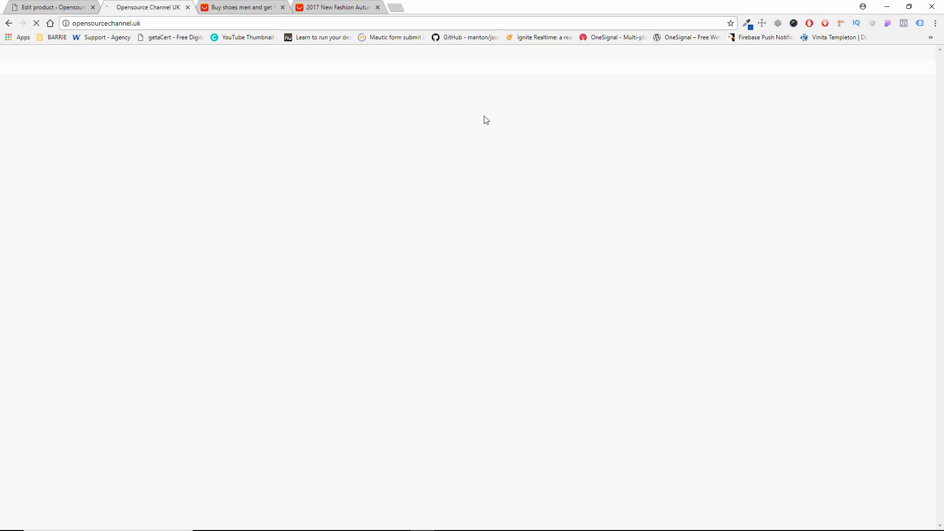
pyautogui.moveTo(500, 88)
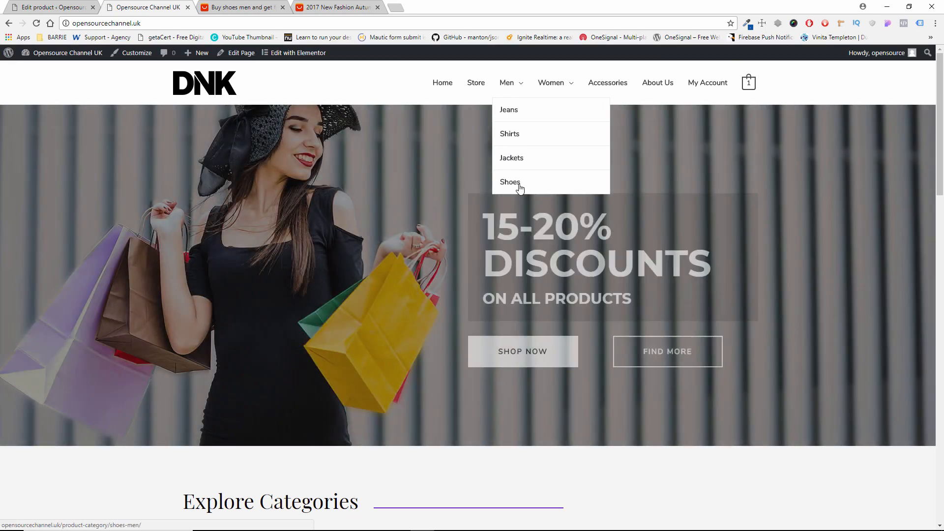
pyautogui.click(510, 182)
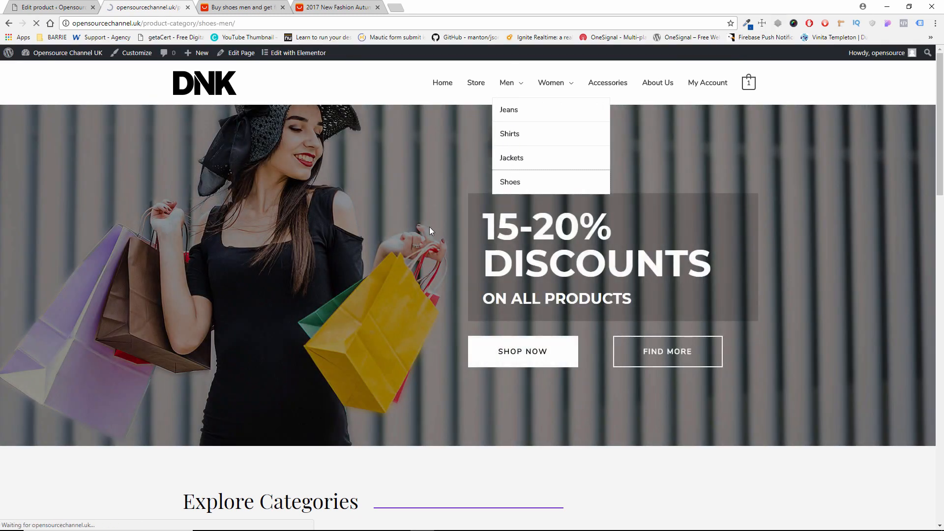
pyautogui.scroll(-7, 443, 255)
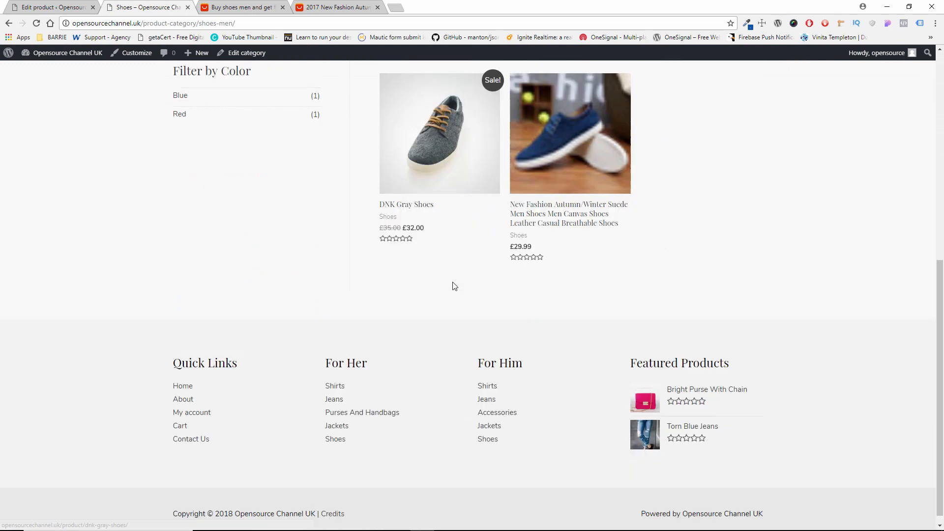
pyautogui.scroll(2, 518, 219)
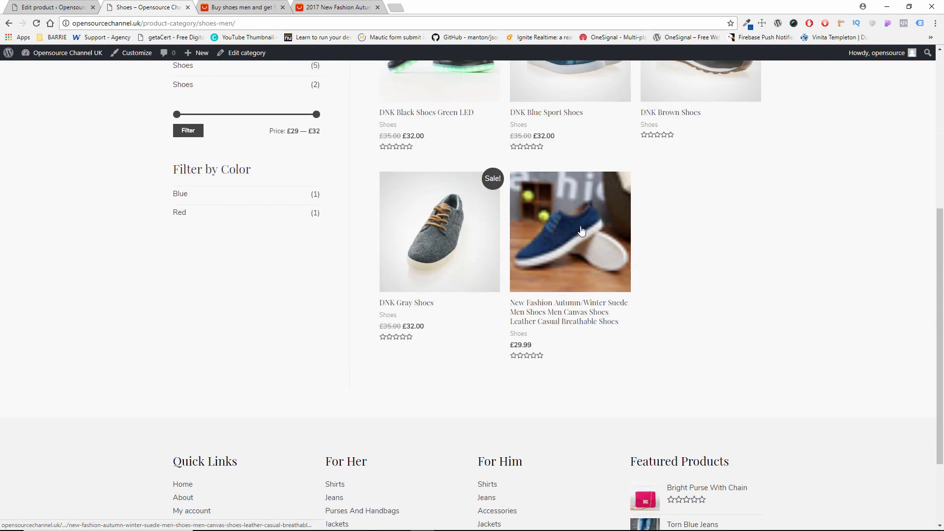
pyautogui.click(582, 230)
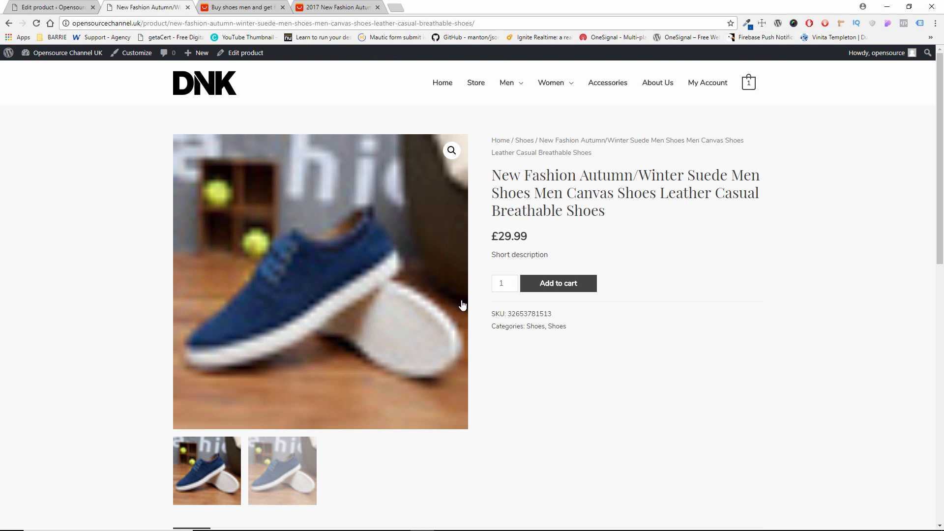
# Review the suede shoe's product page, including its images, price, SKU, description and related products.
pyautogui.scroll(-2, 425, 294)
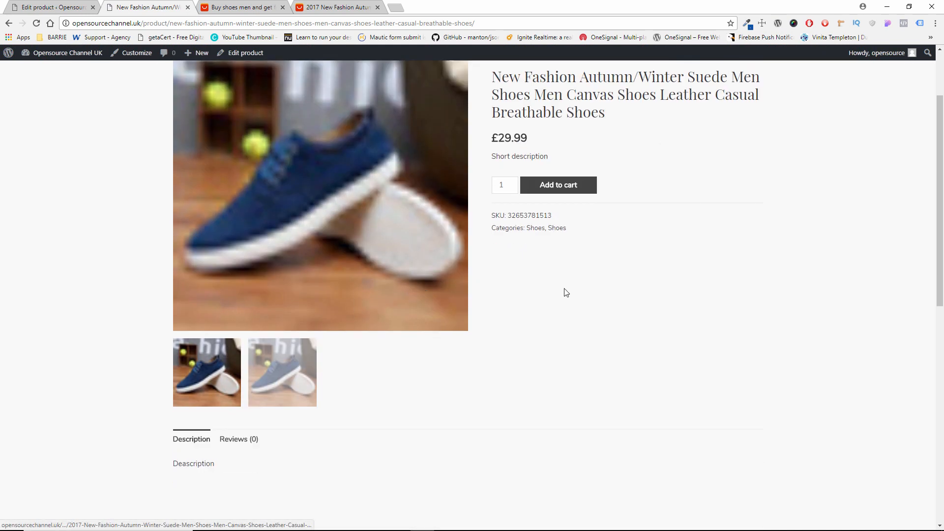
pyautogui.scroll(2, 543, 279)
pyautogui.scroll(-4, 461, 262)
pyautogui.scroll(4, 461, 264)
pyautogui.scroll(-10, 459, 266)
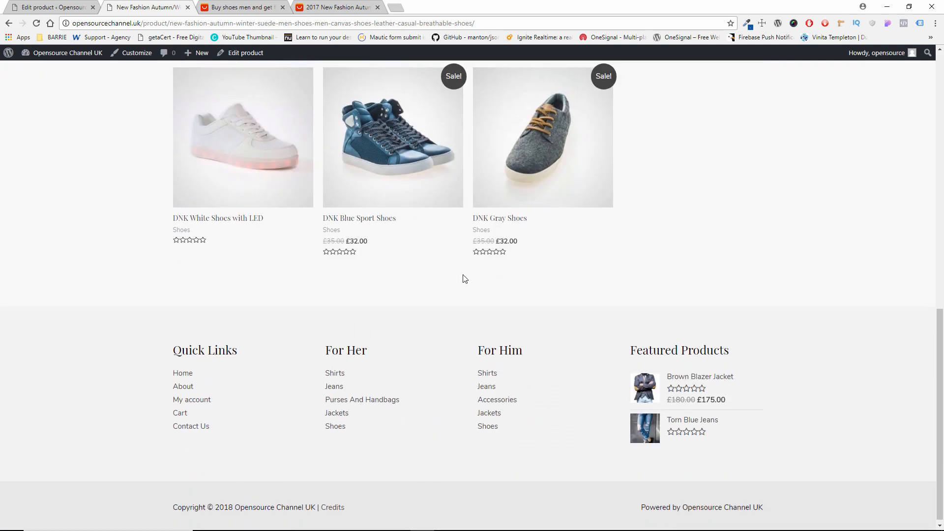
pyautogui.scroll(10, 463, 275)
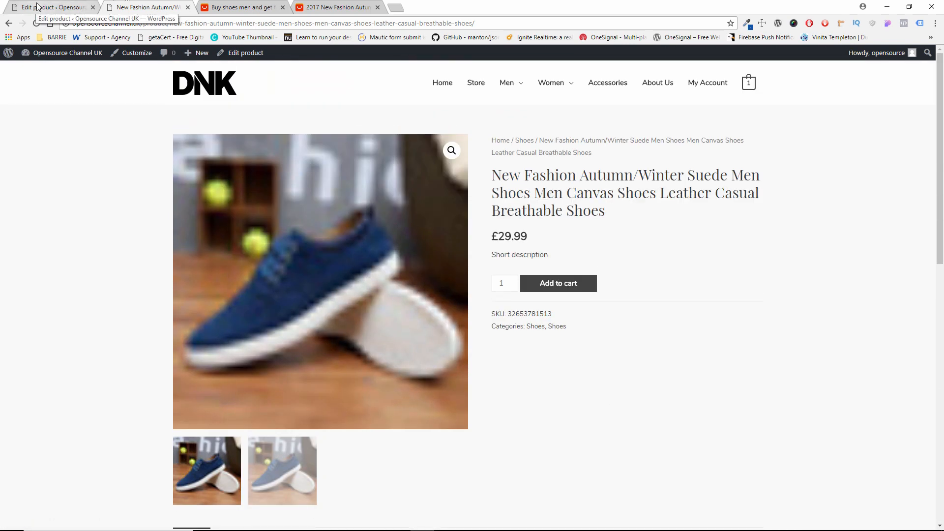
# Return to the WordPress admin and look through the list of installed plugins.
pyautogui.click(37, 7)
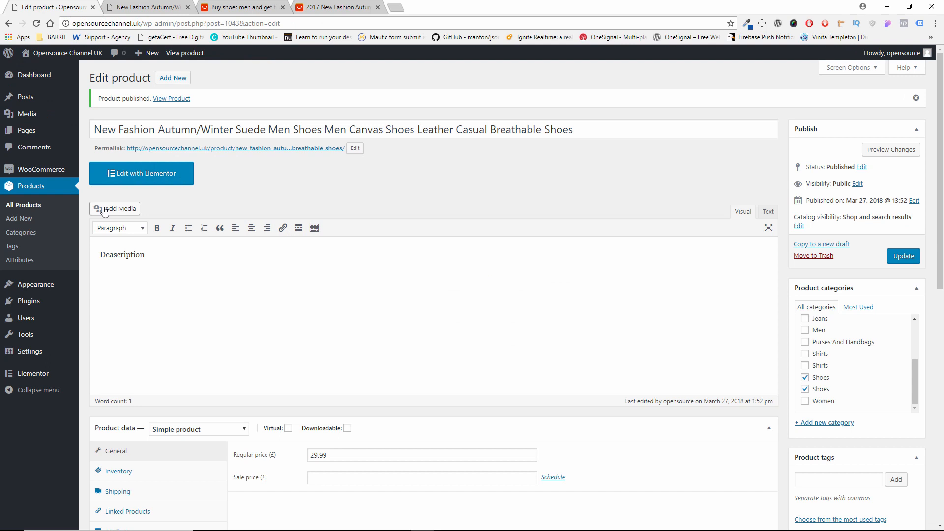
pyautogui.moveTo(40, 300)
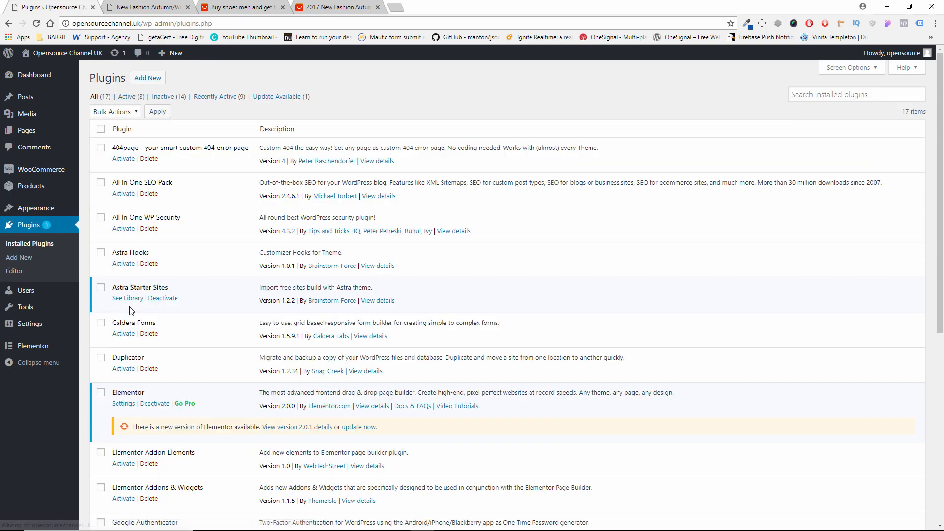
pyautogui.scroll(-1, 157, 307)
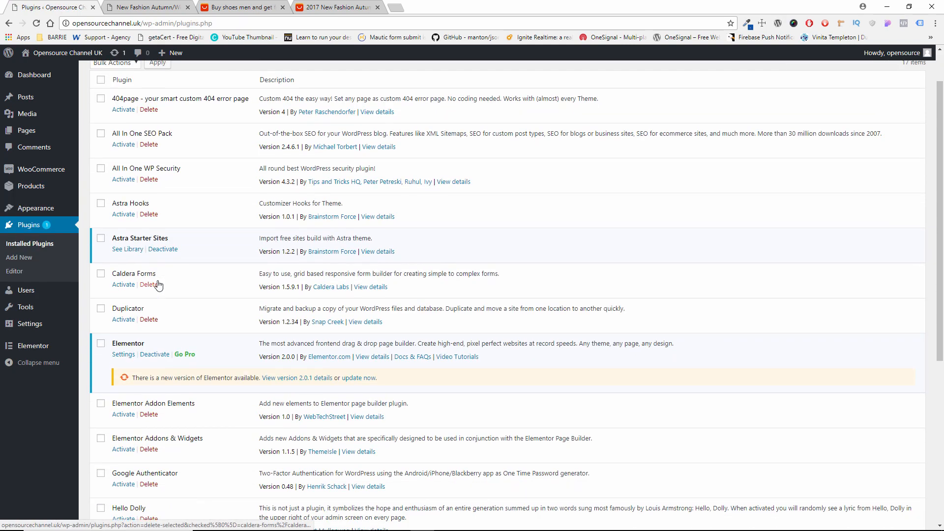
pyautogui.scroll(-5, 158, 284)
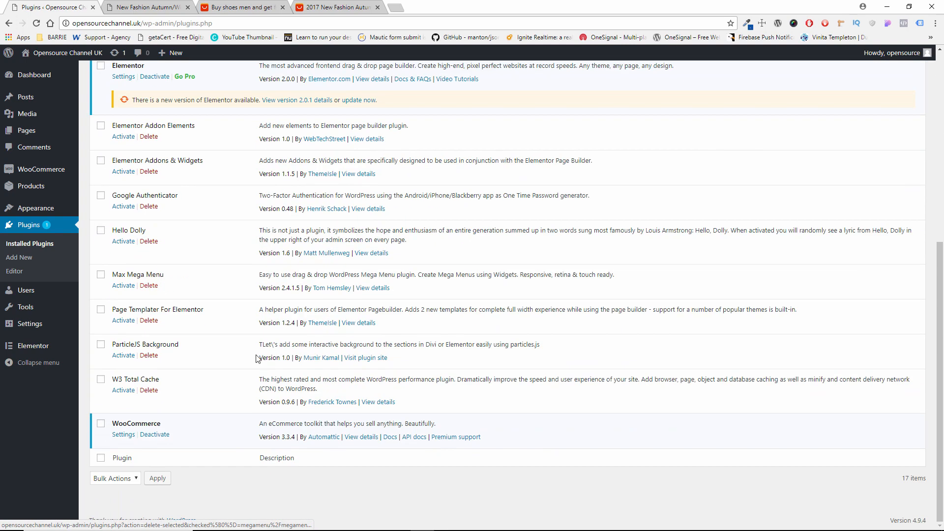
pyautogui.scroll(1, 305, 376)
pyautogui.scroll(4, 304, 373)
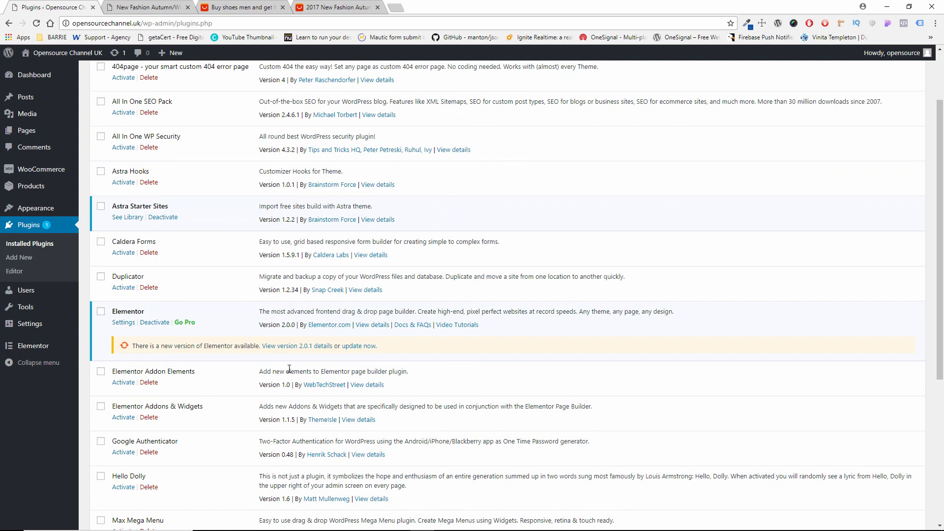
pyautogui.scroll(1, 289, 369)
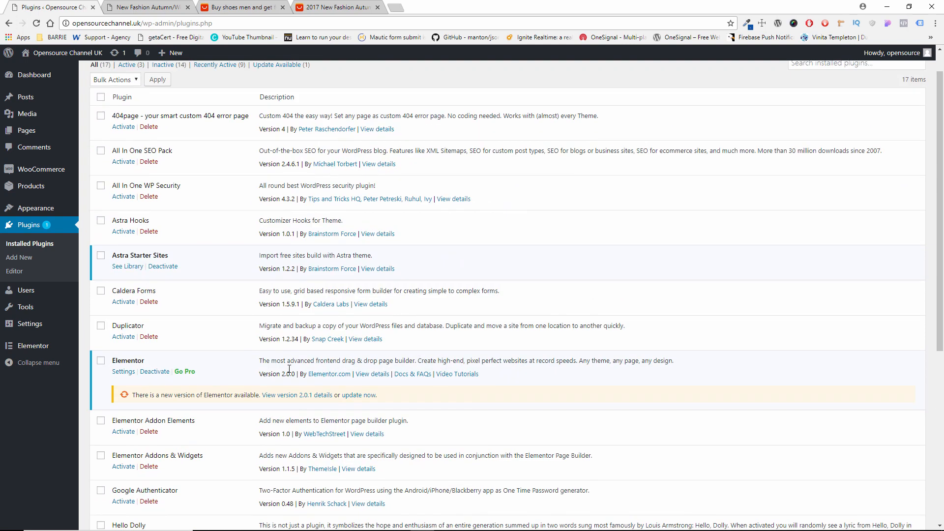
pyautogui.scroll(1, 289, 368)
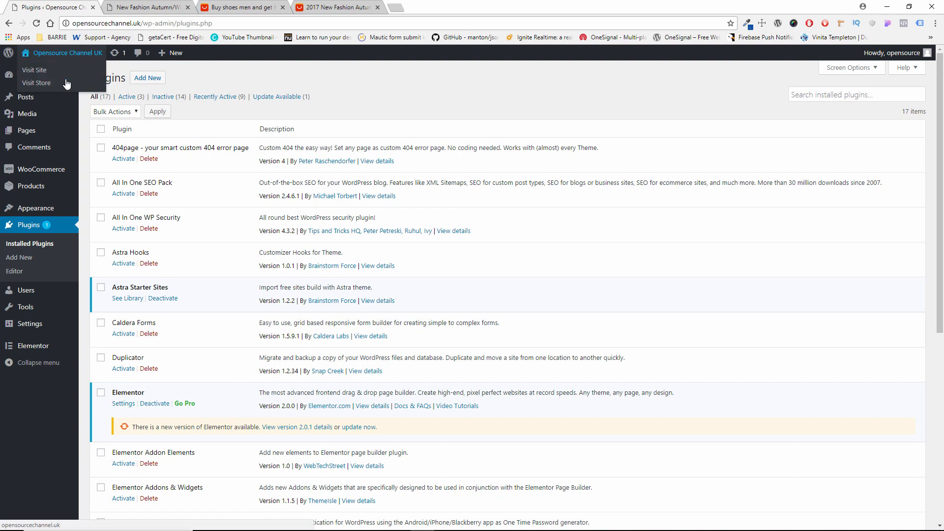
# Search the new plugins for "aliexpress", and install and activate AffiliateImporterAI.
pyautogui.click(23, 259)
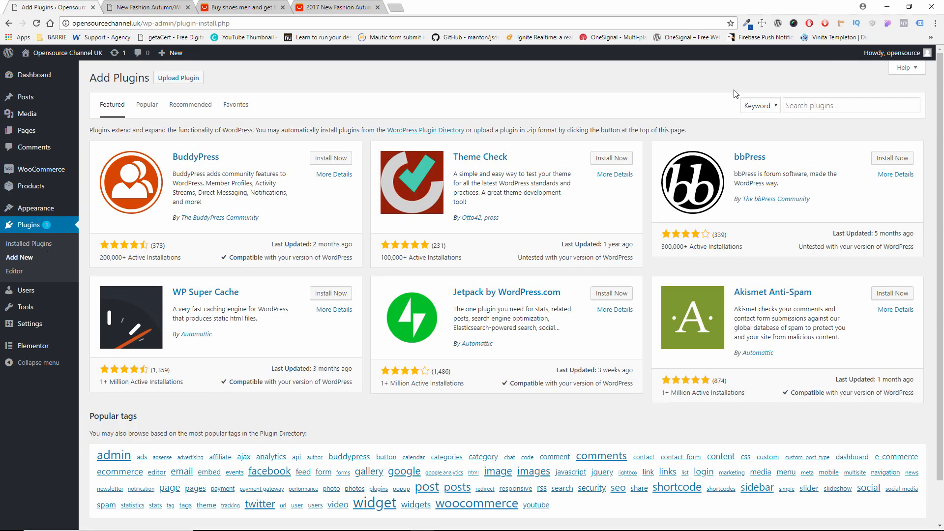
pyautogui.click(798, 103)
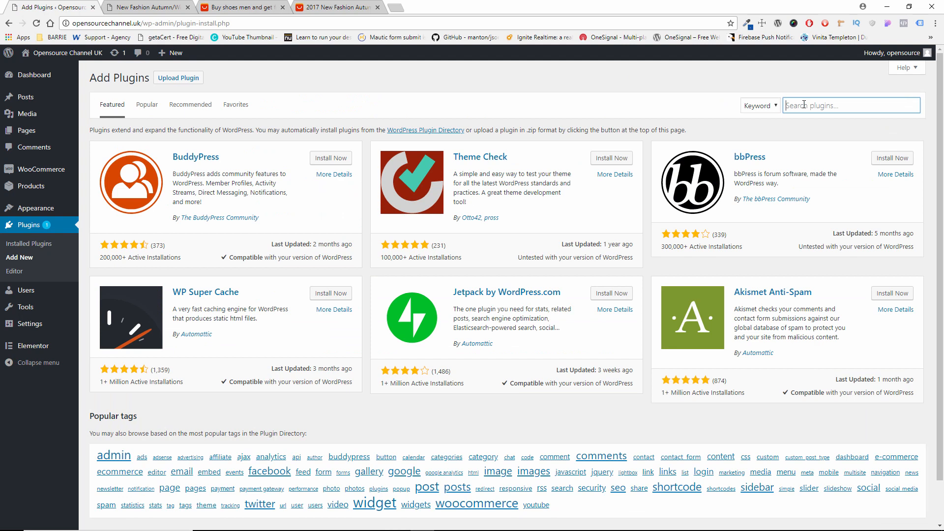
pyautogui.write('allexpress')
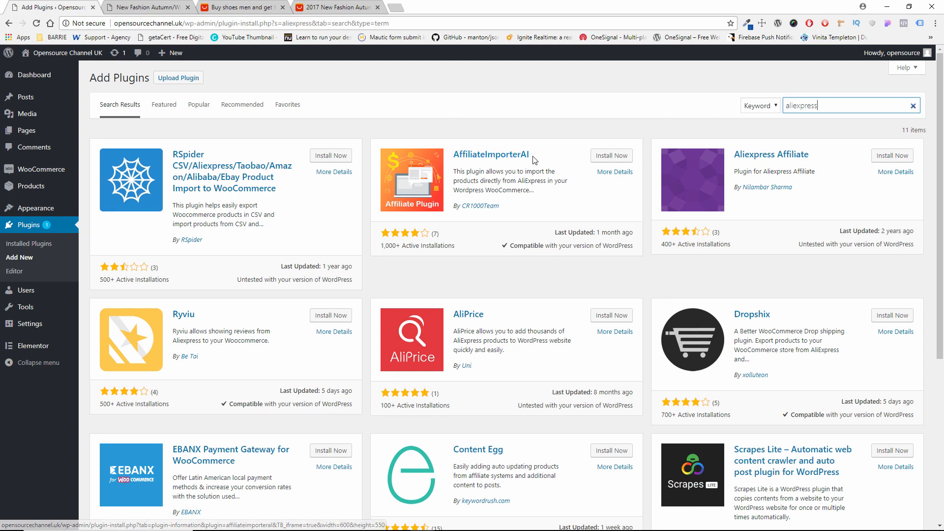
pyautogui.click(611, 155)
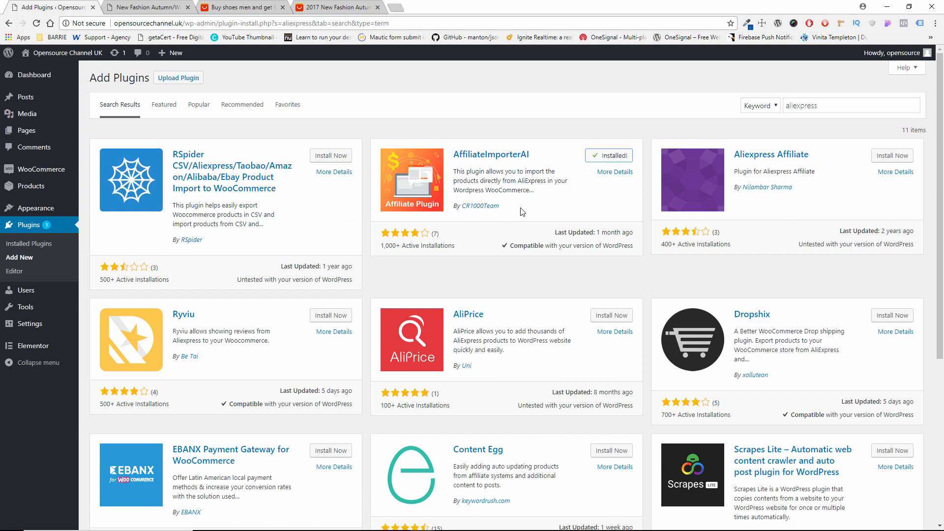
pyautogui.click(614, 156)
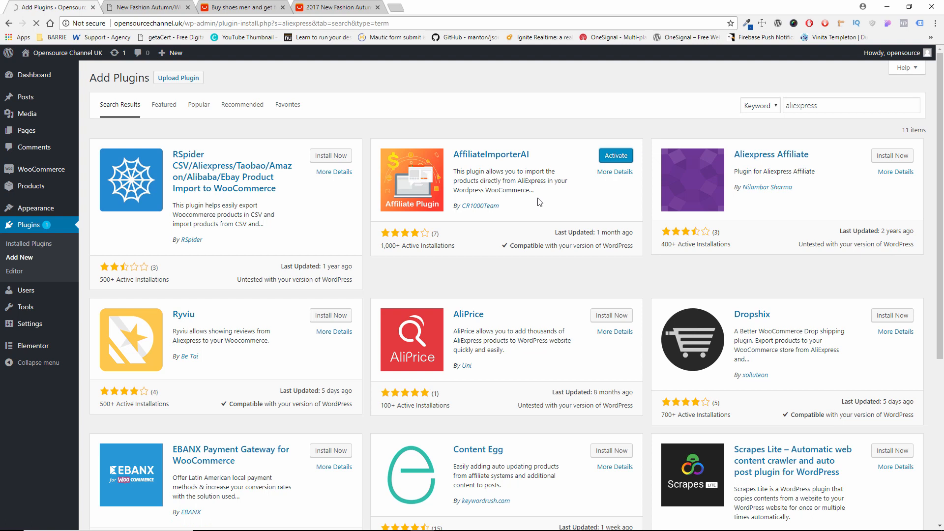
# Close the AliExpress product page and examine the API key and tracking ID fields in the plugin's AliExpress account settings.
pyautogui.click(377, 7)
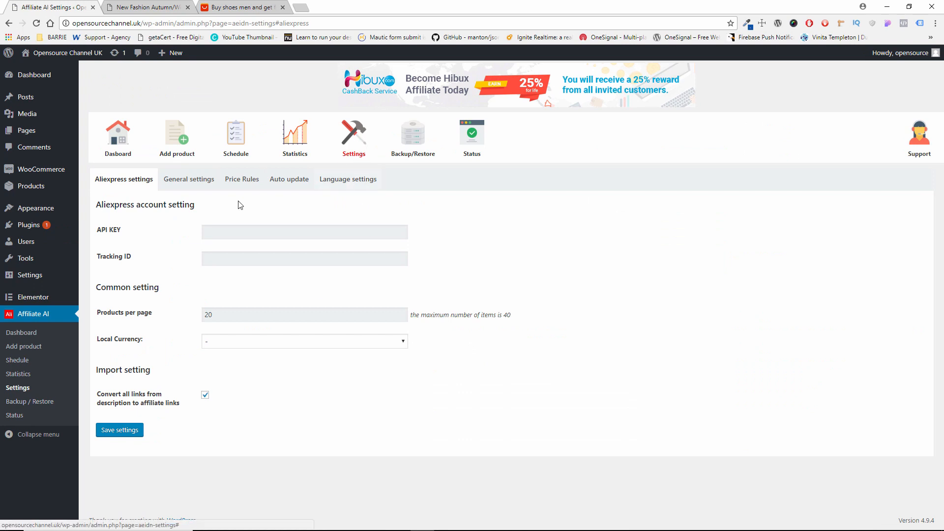
pyautogui.click(114, 230)
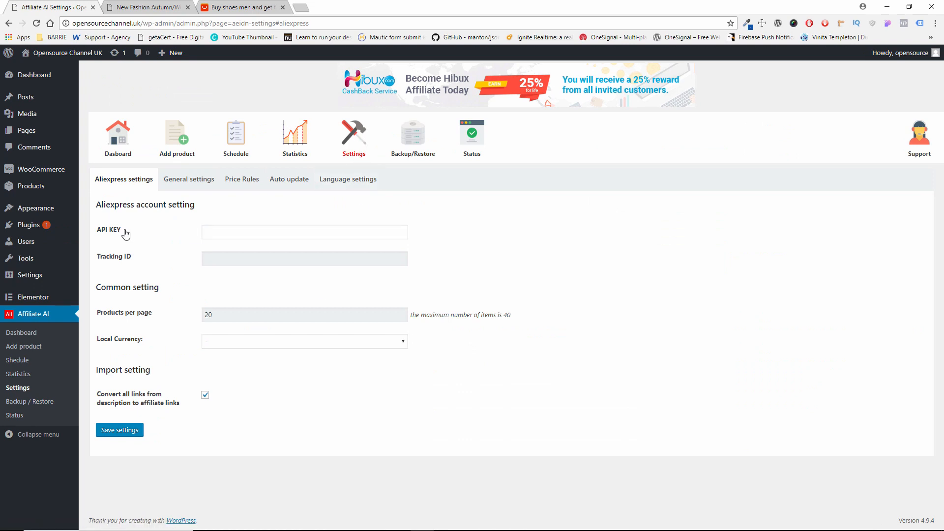
pyautogui.click(118, 260)
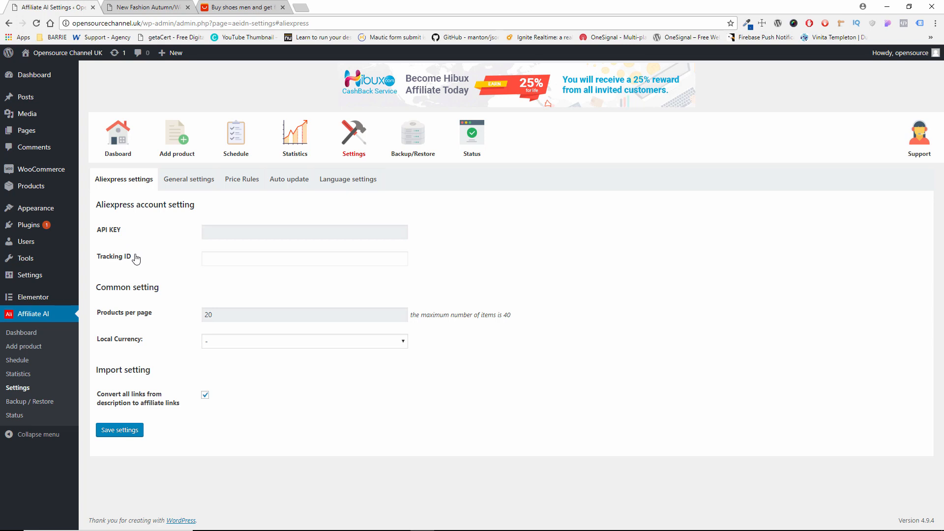
# Look through the AliExpress search results for men's shoes.
pyautogui.click(244, 7)
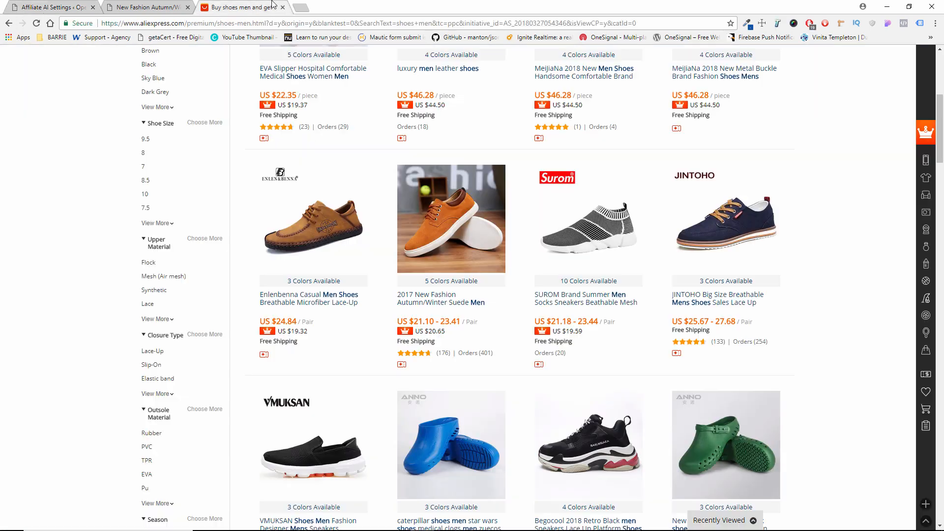
pyautogui.scroll(6, 450, 390)
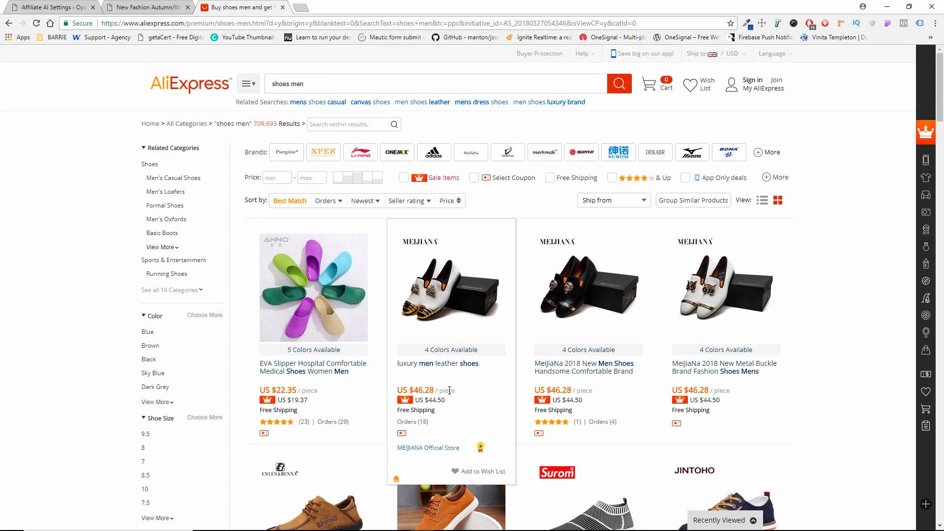
pyautogui.scroll(-20, 460, 387)
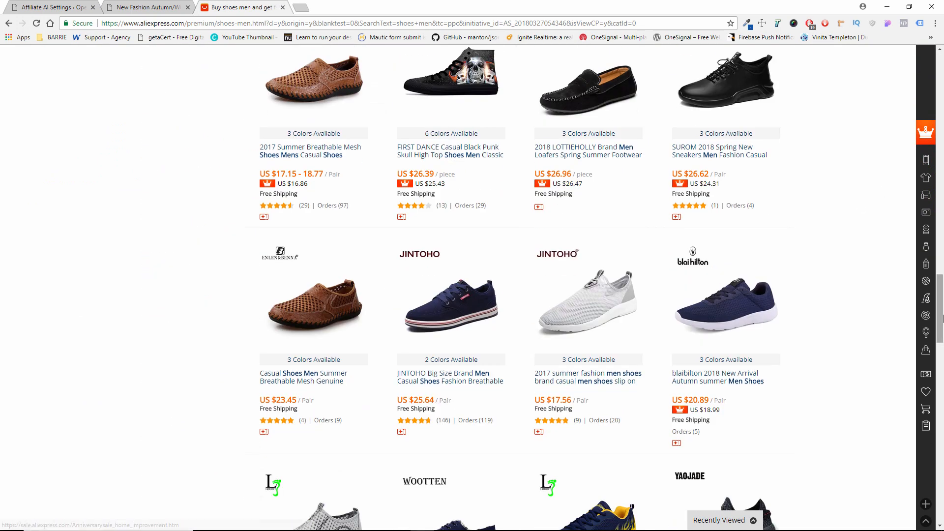
pyautogui.scroll(-15, 943, 410)
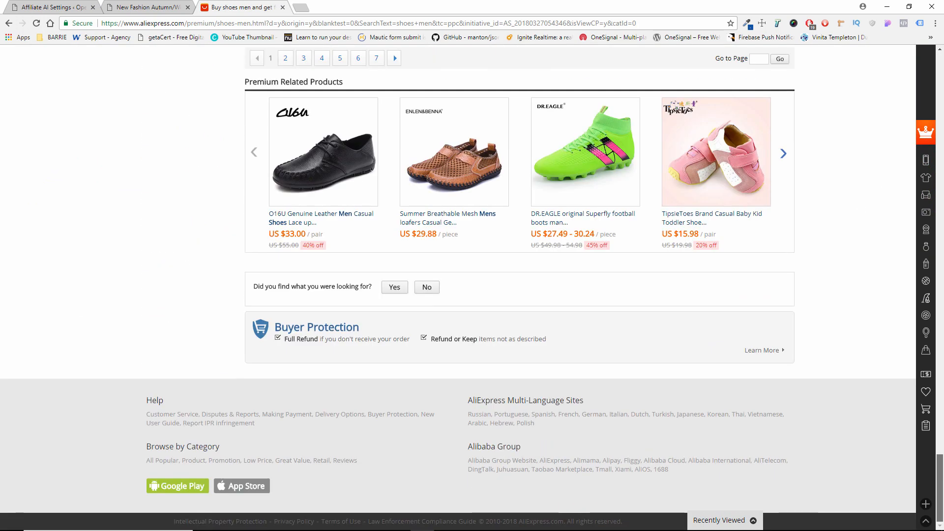
pyautogui.moveTo(941, 488); pyautogui.dragTo(941, 305)
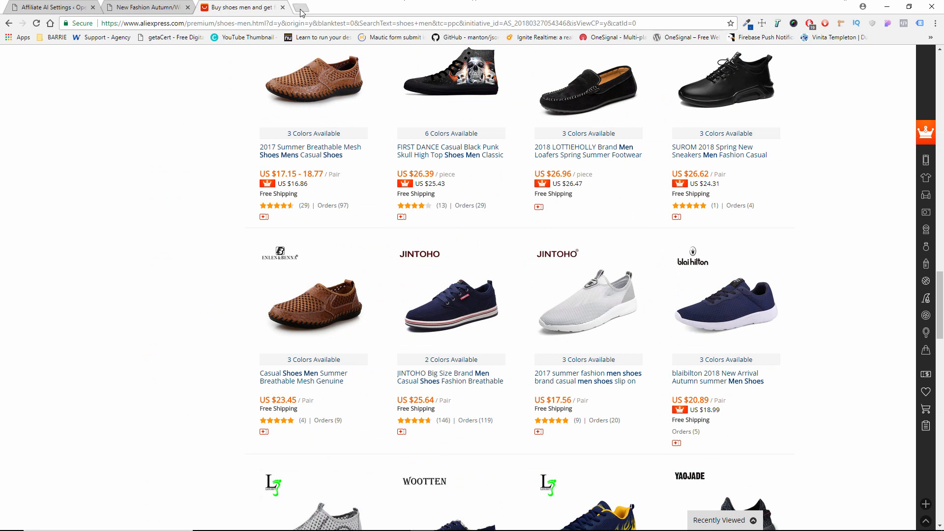
# Search Google for "aliexpress api key".
pyautogui.hotkey('ctrl', 't')
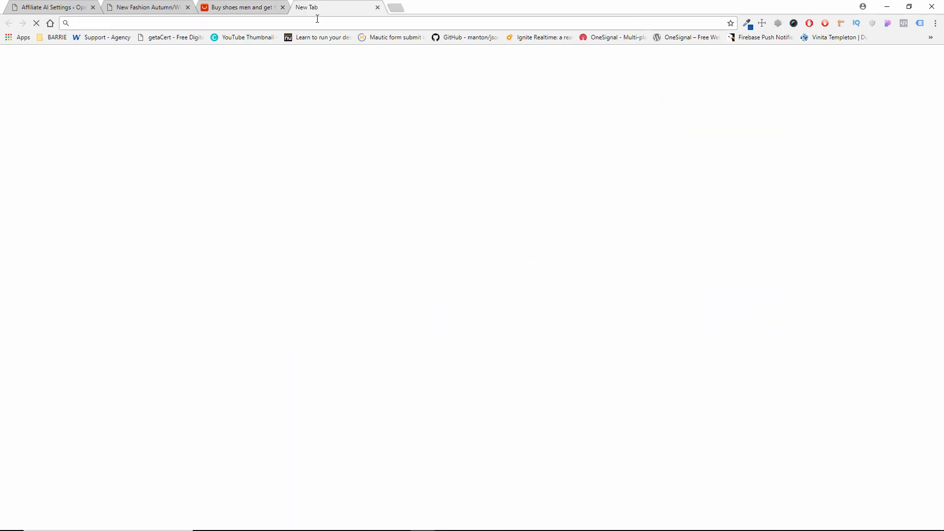
pyautogui.write('aliexpress')
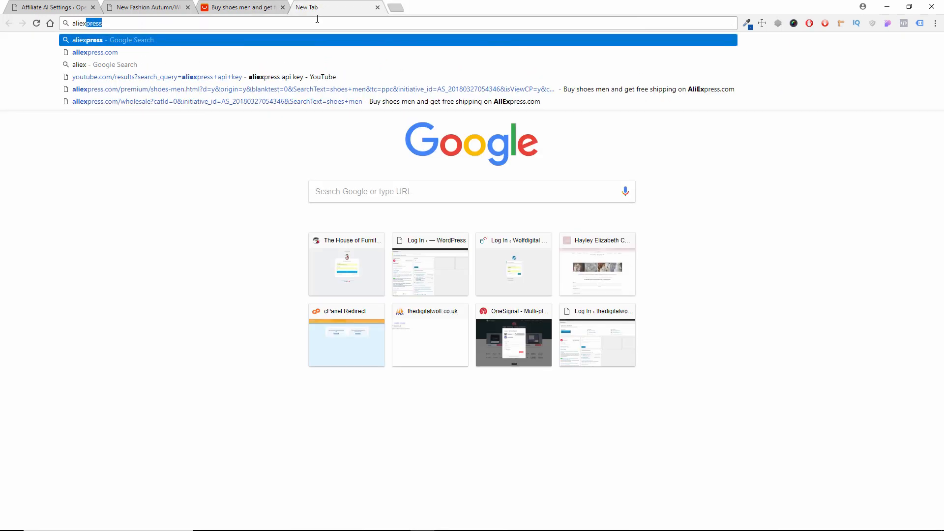
pyautogui.write(' api')
pyautogui.press('Down')
pyautogui.press('Return')
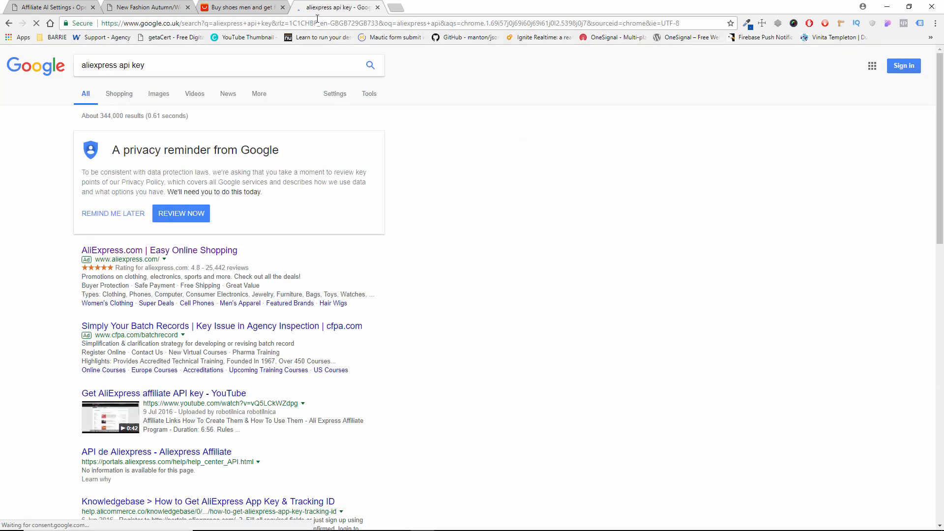
# Examine the new account registration form reached through the Aliexpress Affiliate API search result and close the page.
pyautogui.scroll(-2, 385, 281)
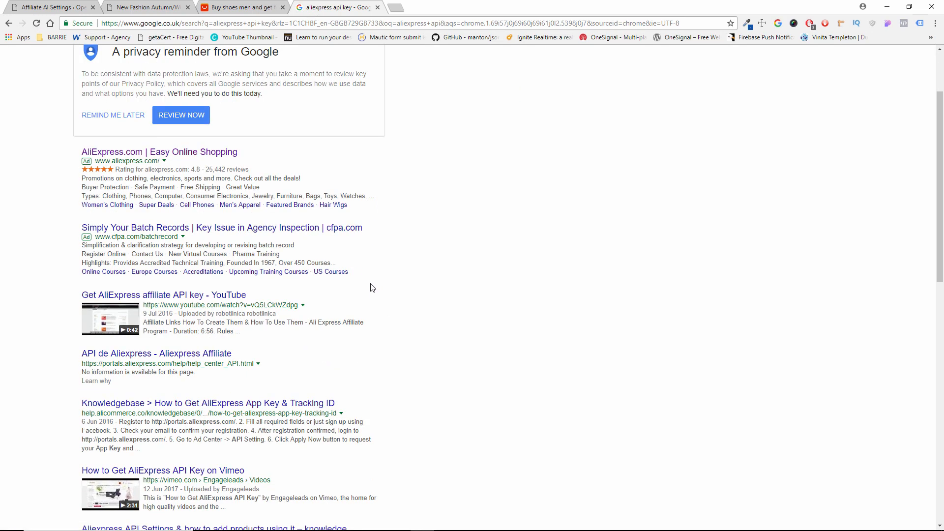
pyautogui.click(194, 356)
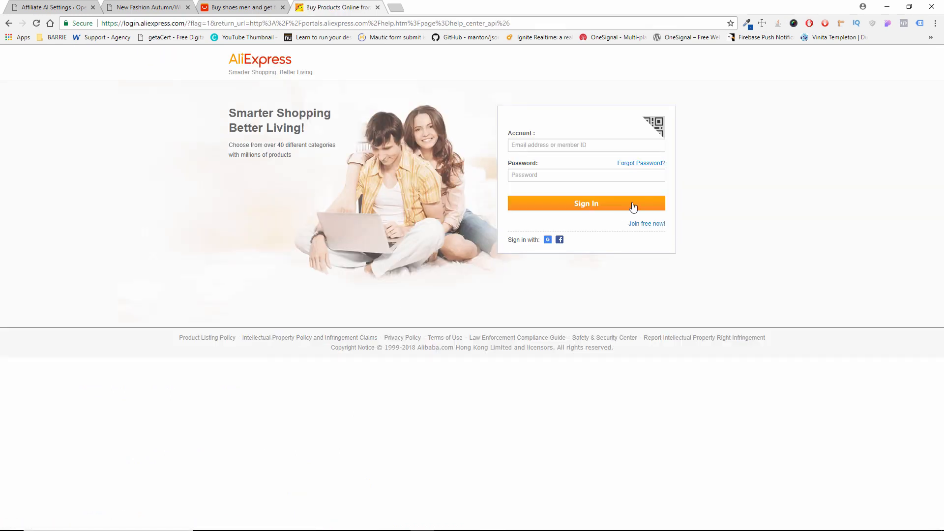
pyautogui.click(643, 224)
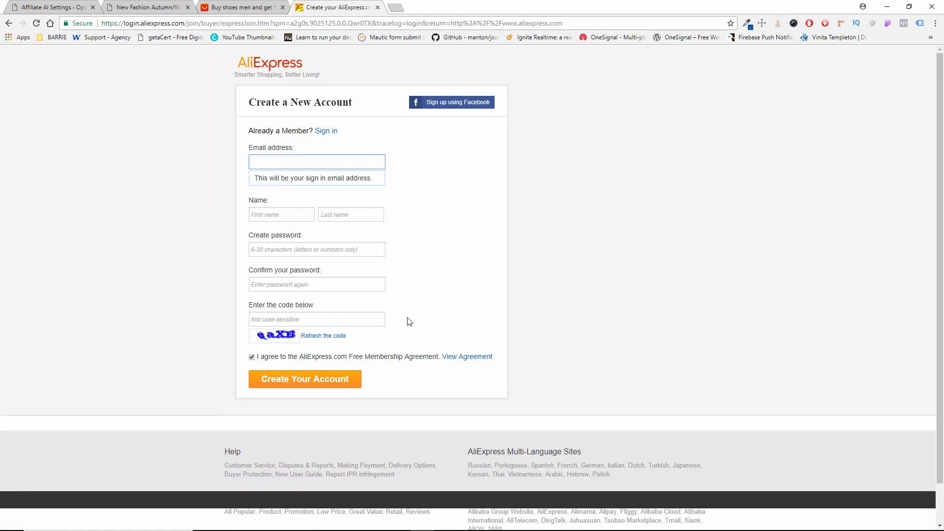
pyautogui.click(378, 7)
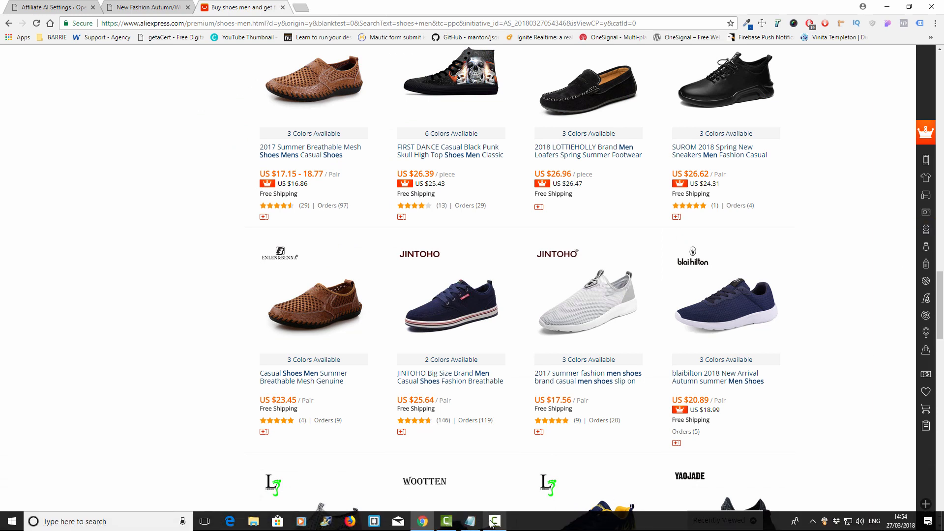
pyautogui.click(471, 521)
pyautogui.click(866, 492)
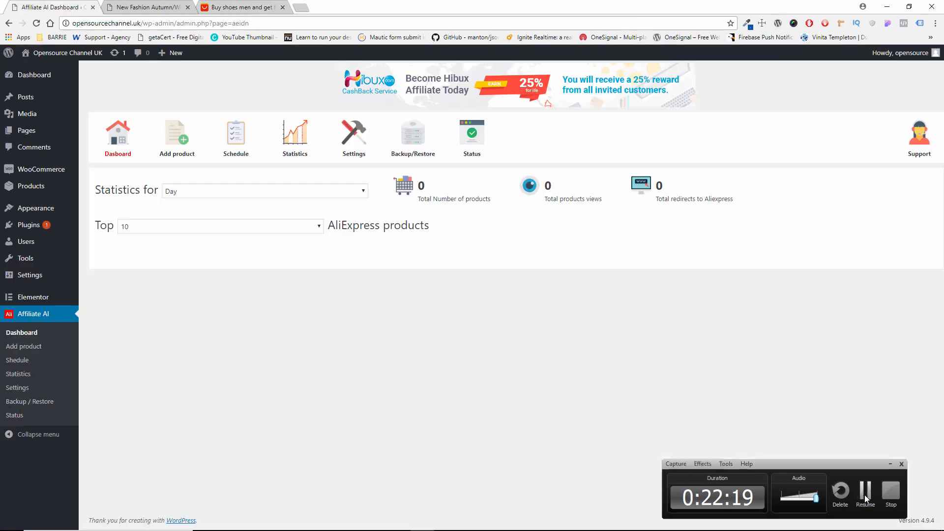
pyautogui.click(865, 493)
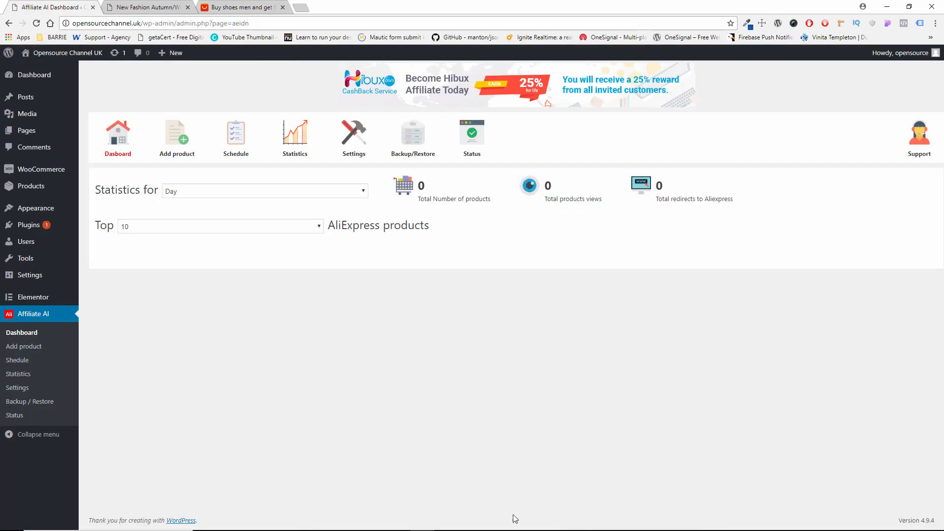
# Start adding products with Affiliate AI, limiting the search to high quality items and linking them to the Shoes category.
pyautogui.moveTo(538, 529)
pyautogui.click(178, 145)
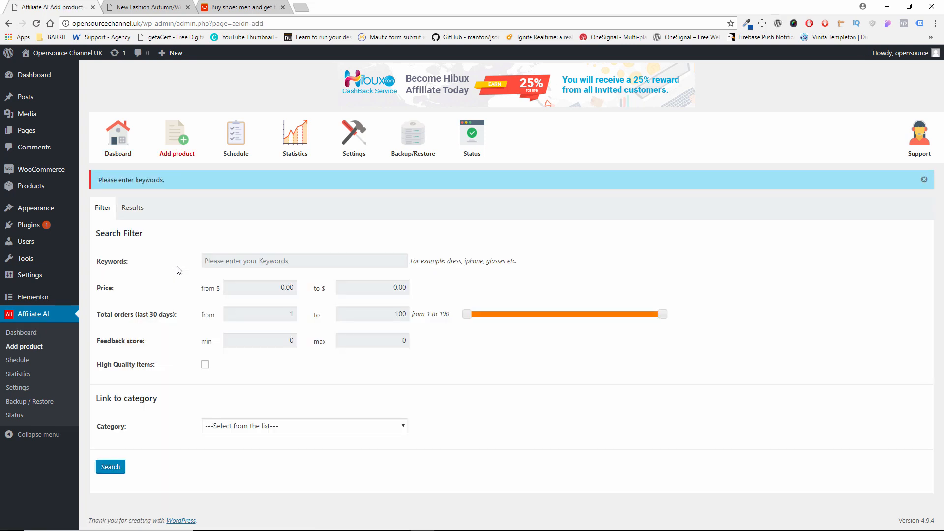
pyautogui.click(205, 365)
pyautogui.click(284, 428)
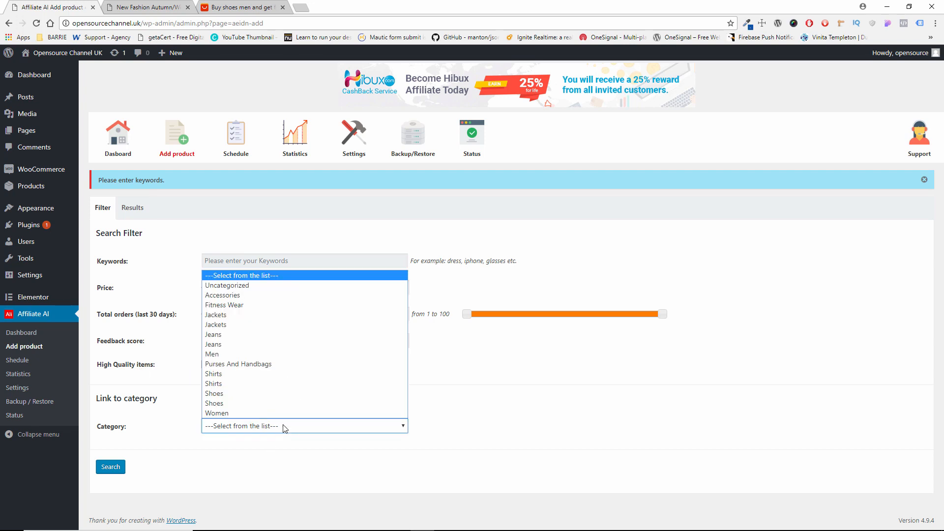
pyautogui.click(248, 405)
# Search AliExpress products with the keyword "shoes" and total orders from 30 to 100.
pyautogui.click(290, 260)
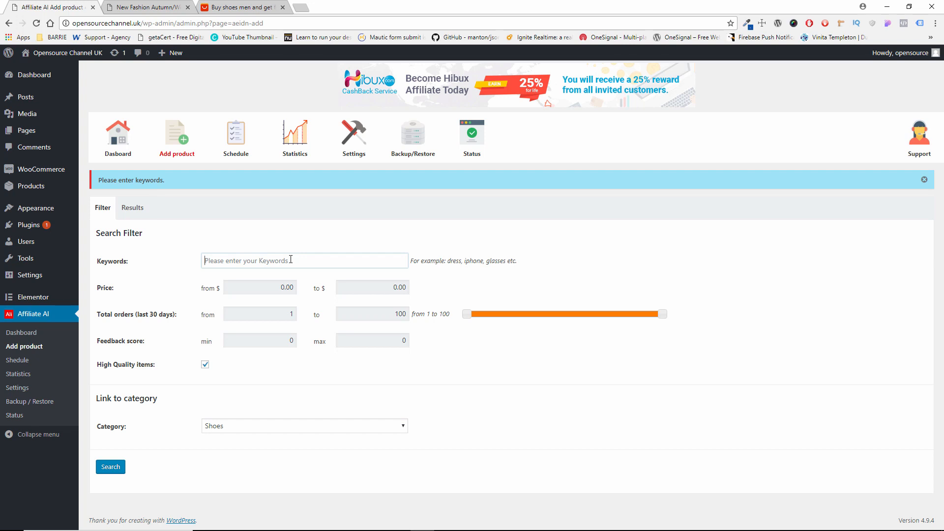
pyautogui.write('shoes')
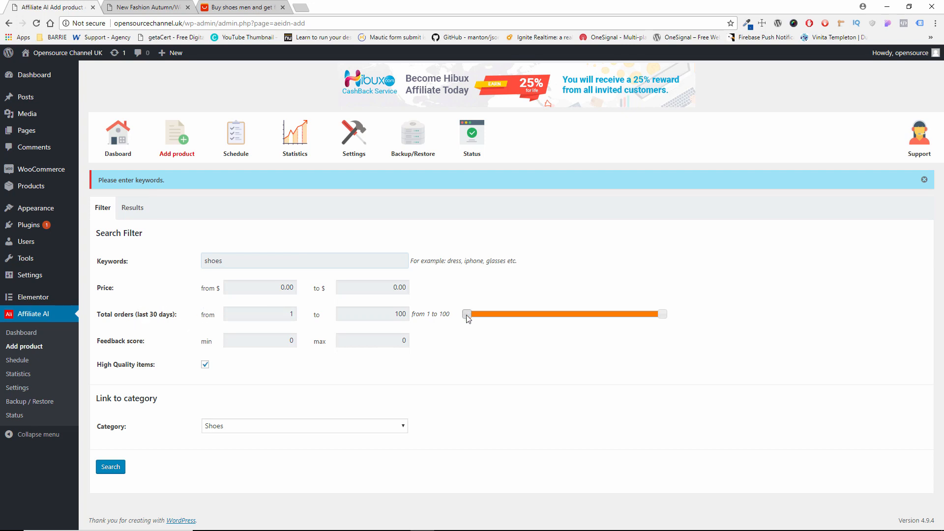
pyautogui.moveTo(467, 316); pyautogui.dragTo(525, 316)
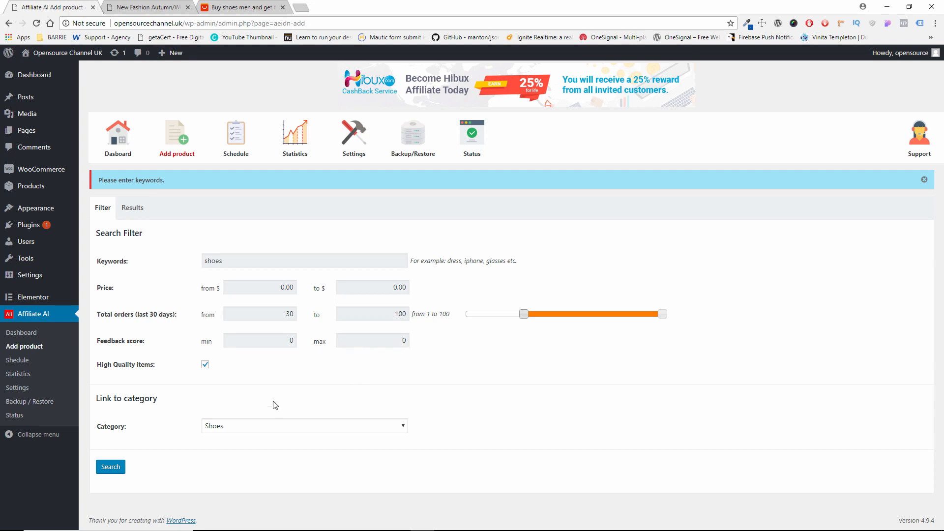
pyautogui.click(118, 473)
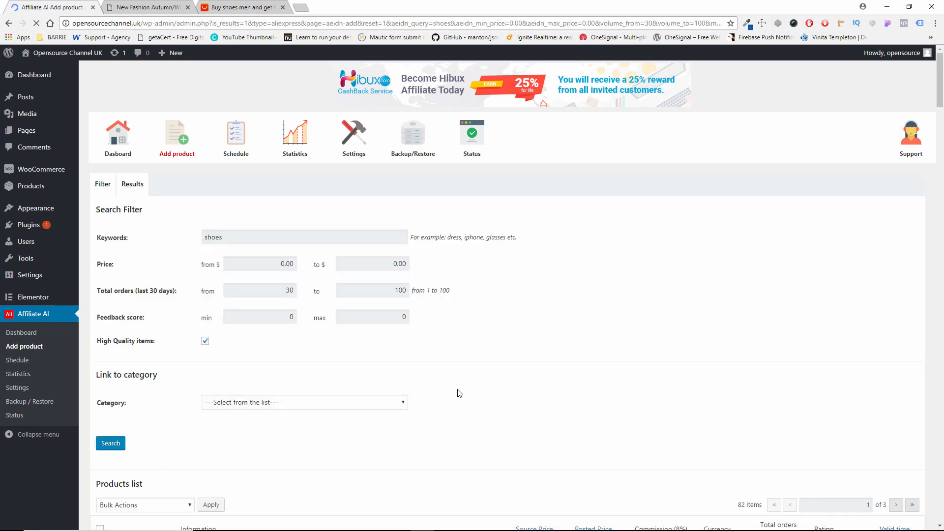
# Examine the found shoe products with their prices, commissions, order counts and ratings.
pyautogui.scroll(-5, 467, 383)
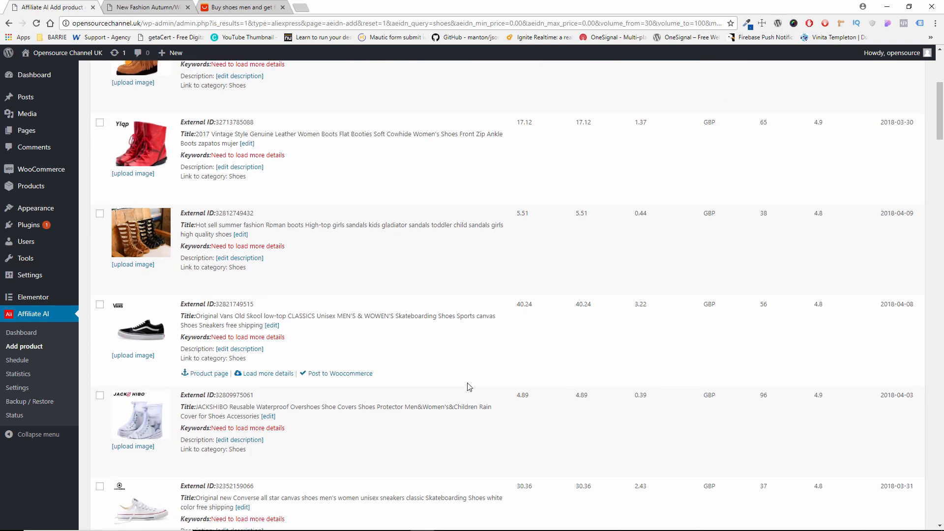
pyautogui.scroll(5, 467, 384)
pyautogui.scroll(-11, 468, 383)
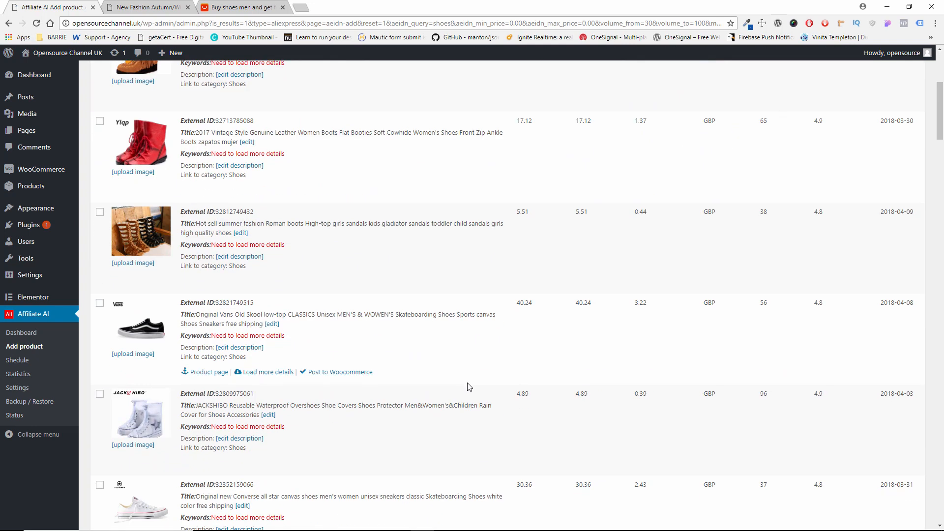
pyautogui.scroll(-9, 468, 387)
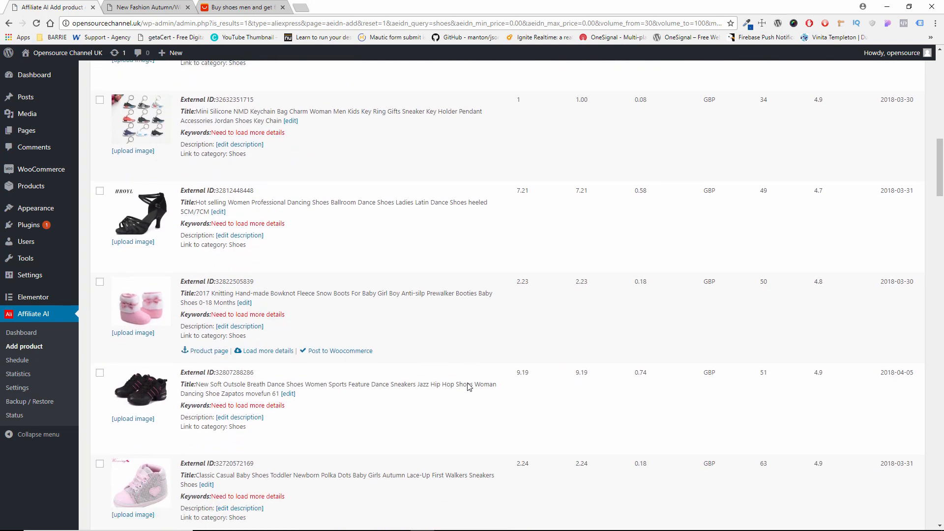
pyautogui.scroll(20, 468, 387)
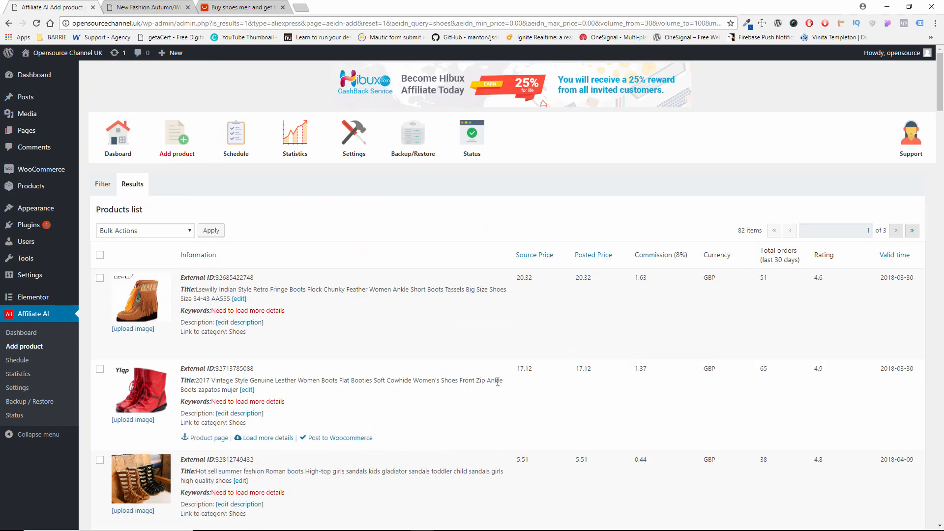
# Select all listed products to check the bulk options for posting to WooCommerce, and clear the selection.
pyautogui.click(100, 255)
pyautogui.click(118, 236)
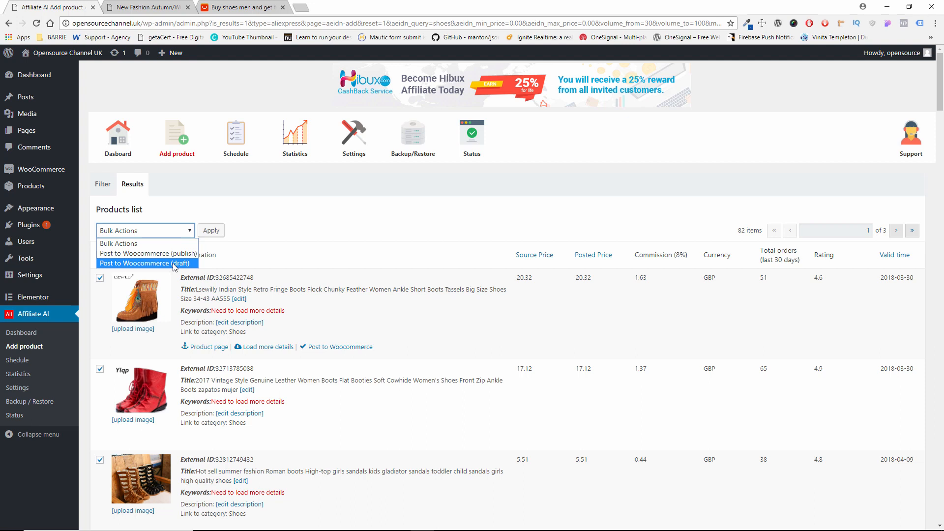
pyautogui.click(291, 256)
pyautogui.click(100, 254)
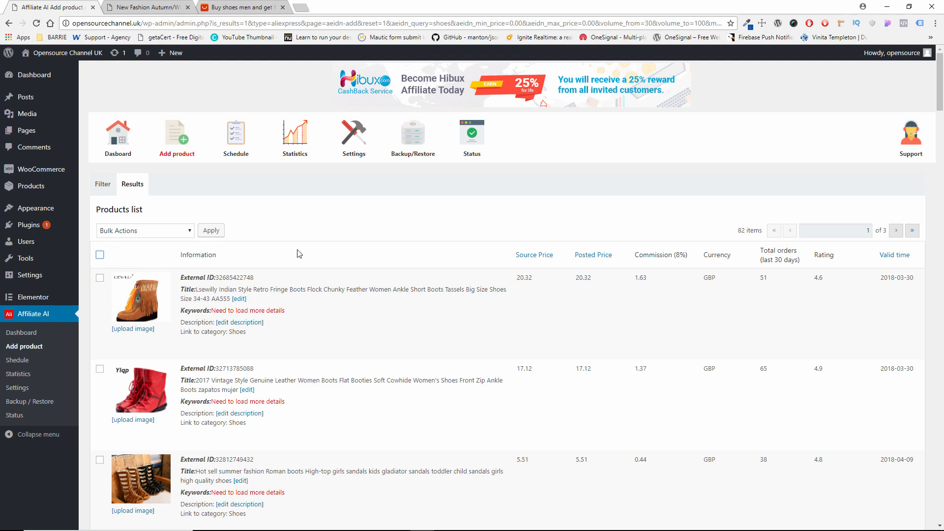
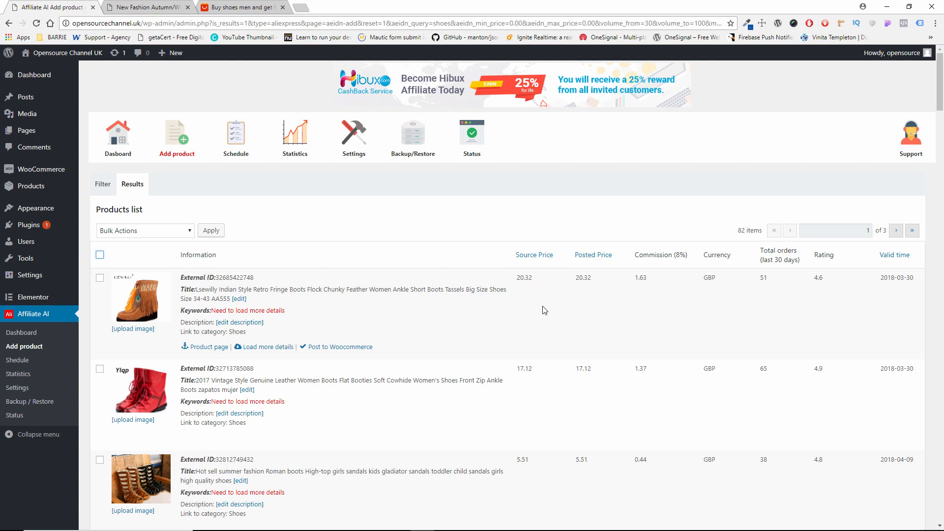
# Look through the entire first page of shoe results for products suitable for import.
pyautogui.scroll(-6, 544, 309)
pyautogui.scroll(-20, 541, 312)
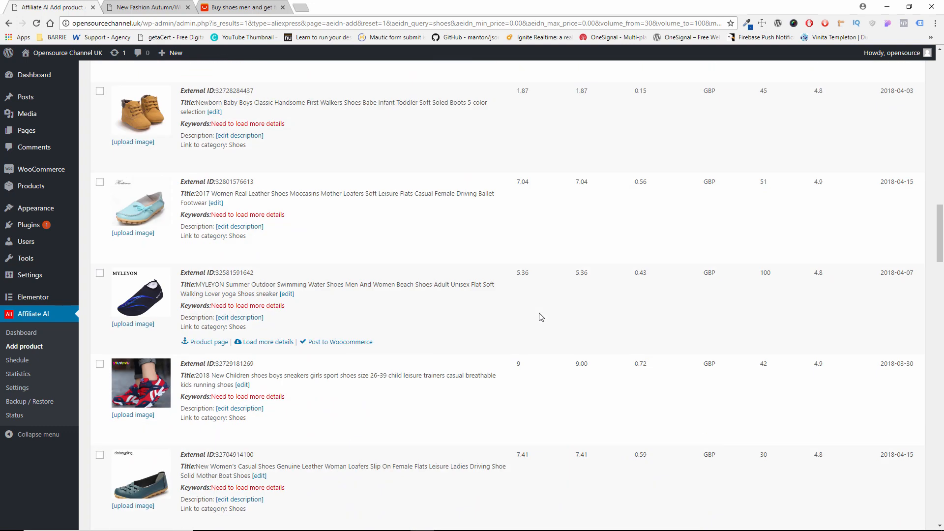
pyautogui.scroll(-12, 541, 317)
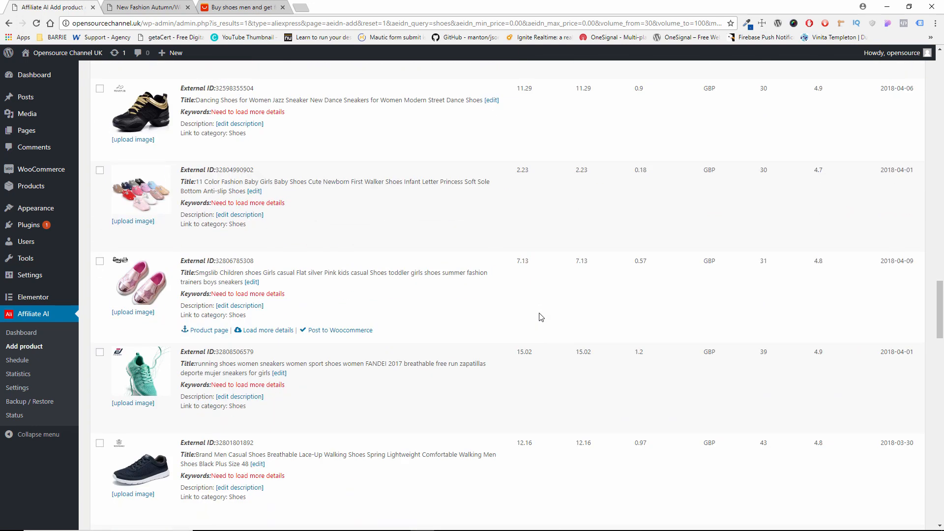
pyautogui.scroll(-10, 541, 317)
pyautogui.scroll(-2, 541, 317)
pyautogui.scroll(-10, 541, 317)
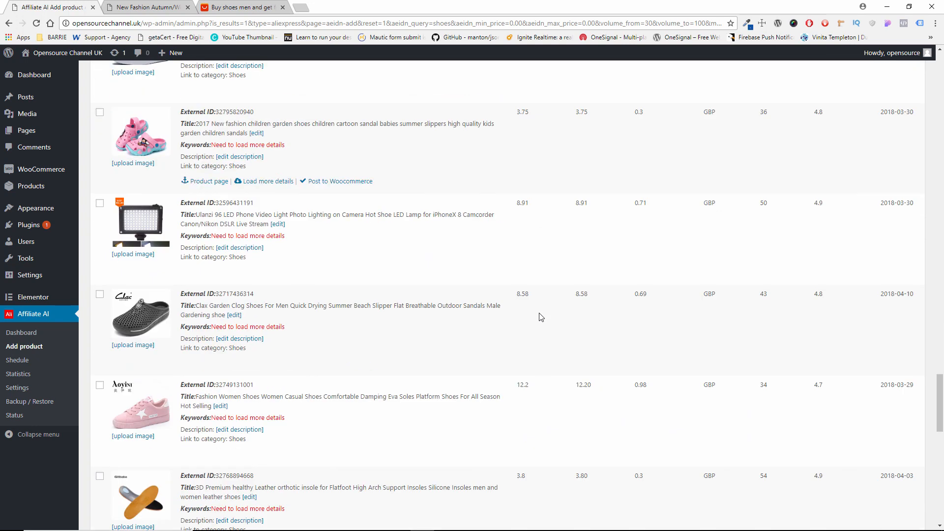
pyautogui.scroll(-3, 541, 315)
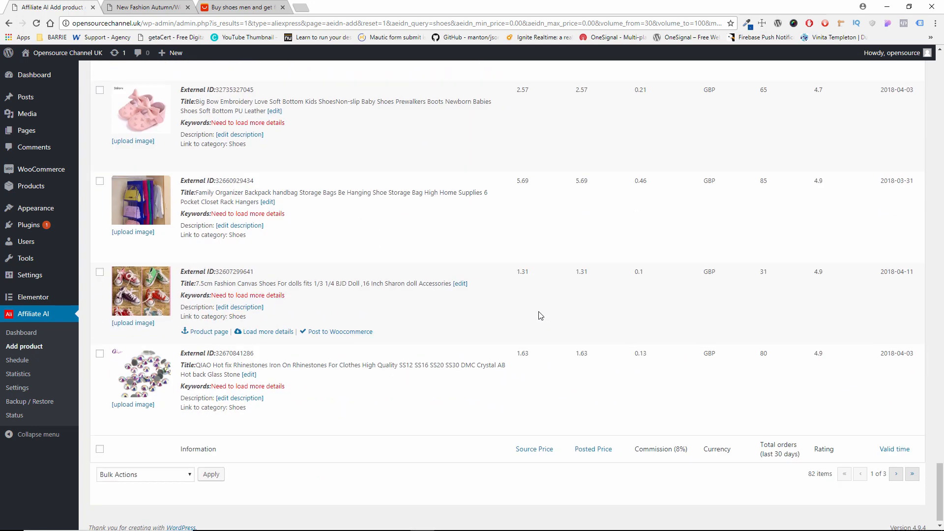
pyautogui.scroll(10, 541, 315)
pyautogui.scroll(15, 543, 266)
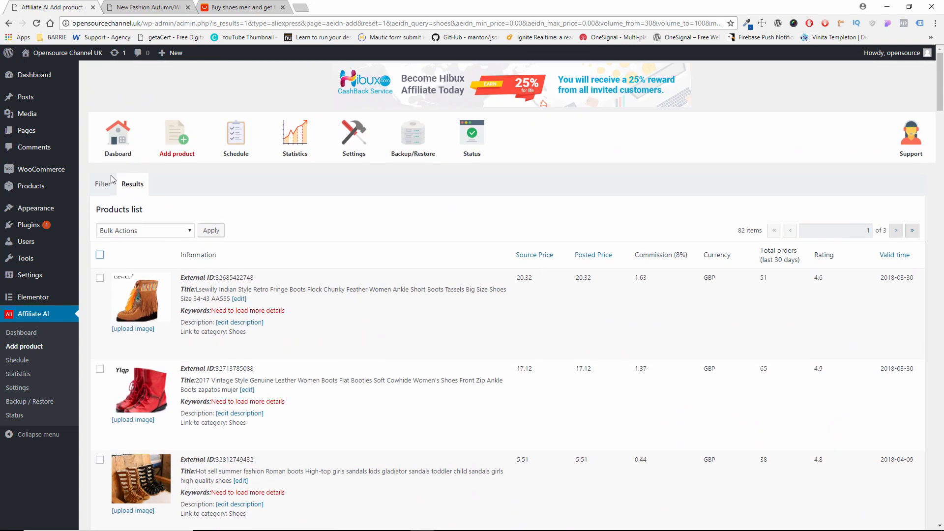
# Search AliExpress products with the keyword "man shoes" linked to the Shoes category, and locate the 2017 suede men's canvas shoes result.
pyautogui.click(103, 186)
pyautogui.click(225, 230)
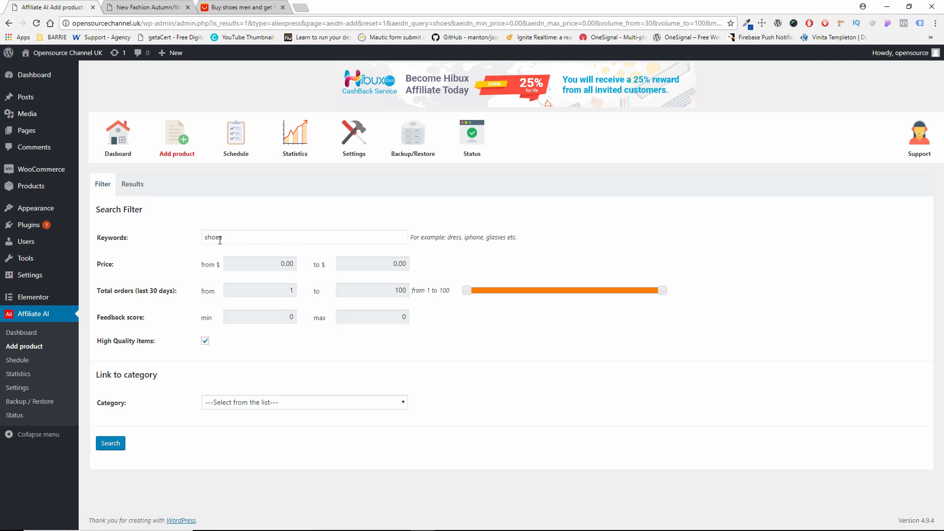
pyautogui.write('mal')
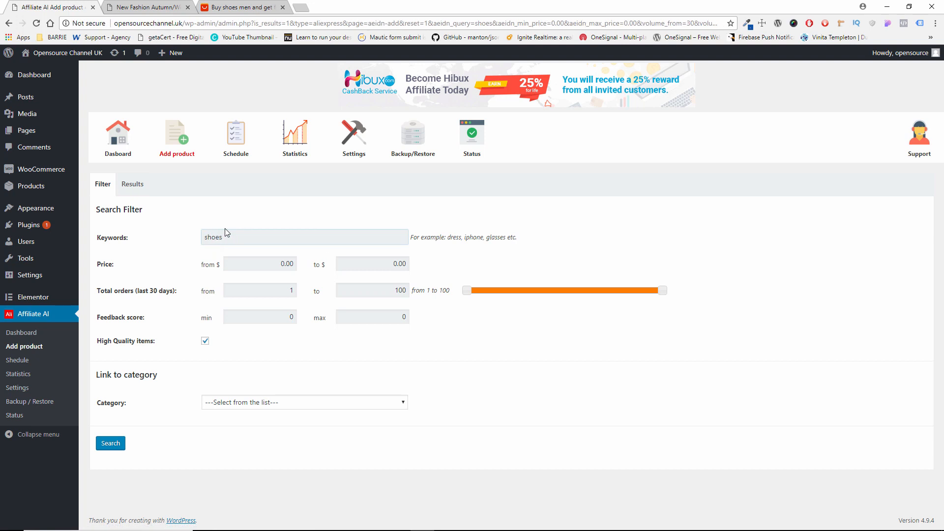
pyautogui.write('man')
pyautogui.click(269, 408)
pyautogui.click(240, 384)
pyautogui.click(113, 445)
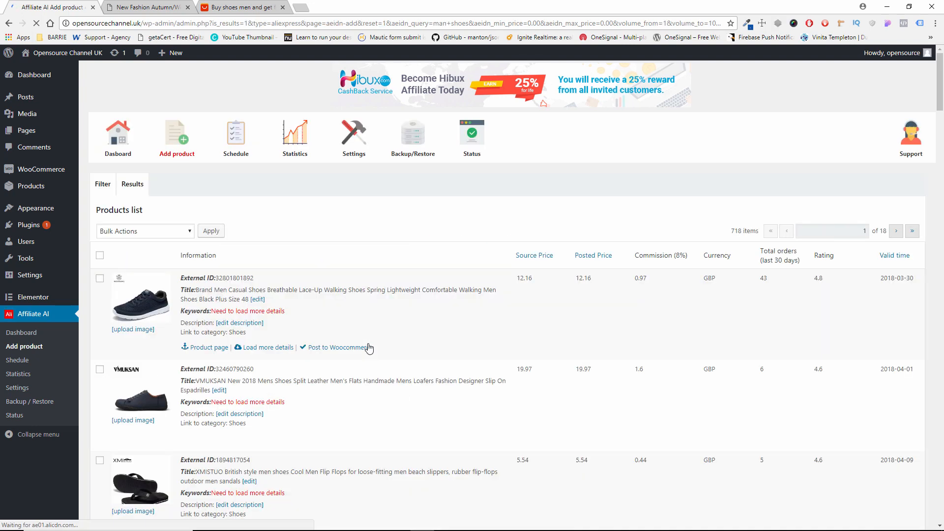
pyautogui.scroll(-10, 369, 344)
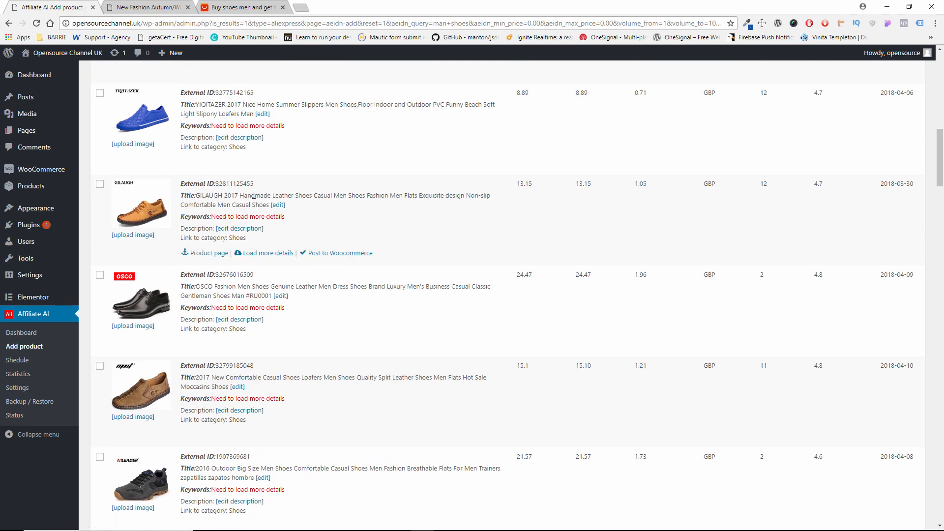
pyautogui.scroll(5, 158, 220)
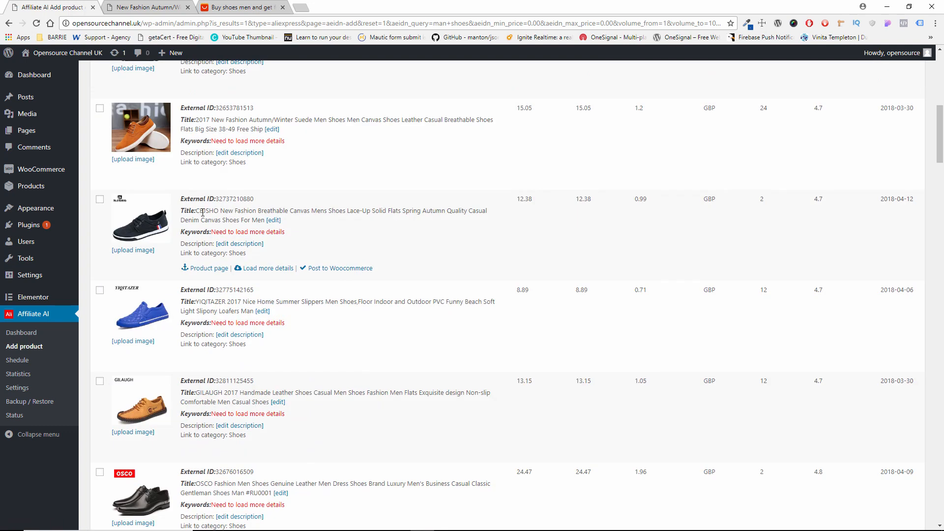
pyautogui.scroll(1, 203, 213)
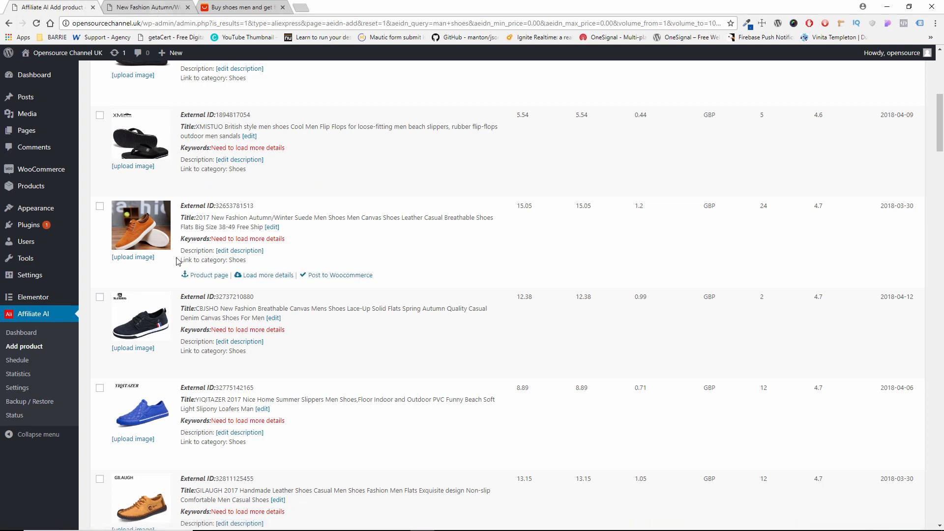
# Move the existing "New Fashion Autumn/Winter Suede Men Shoes" product to the trash in the store's product list, and return to the search results.
pyautogui.moveTo(30, 225)
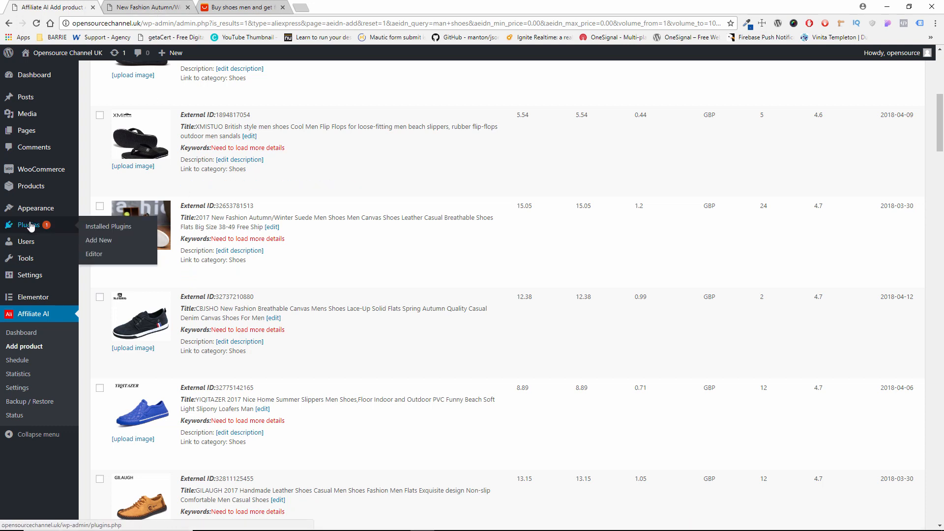
pyautogui.moveTo(63, 173)
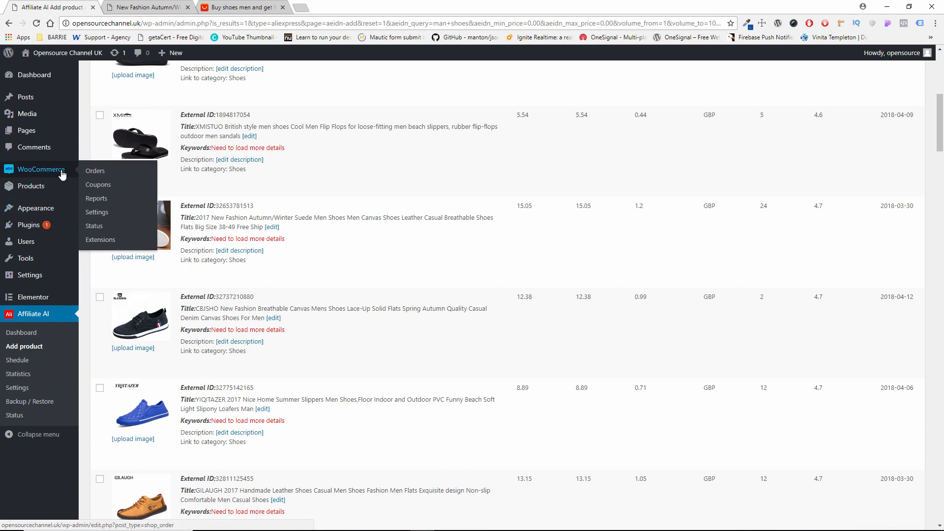
pyautogui.moveTo(46, 188)
pyautogui.middleClick(106, 190)
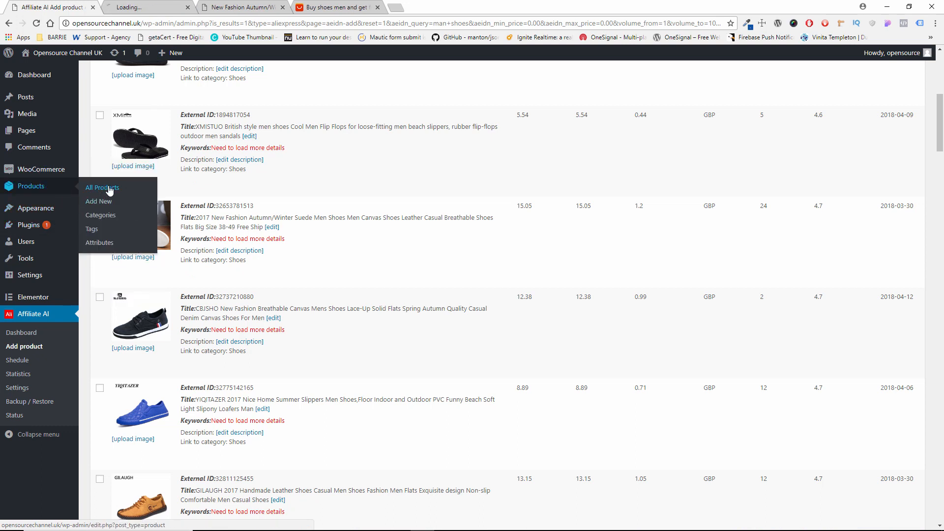
pyautogui.click(147, 7)
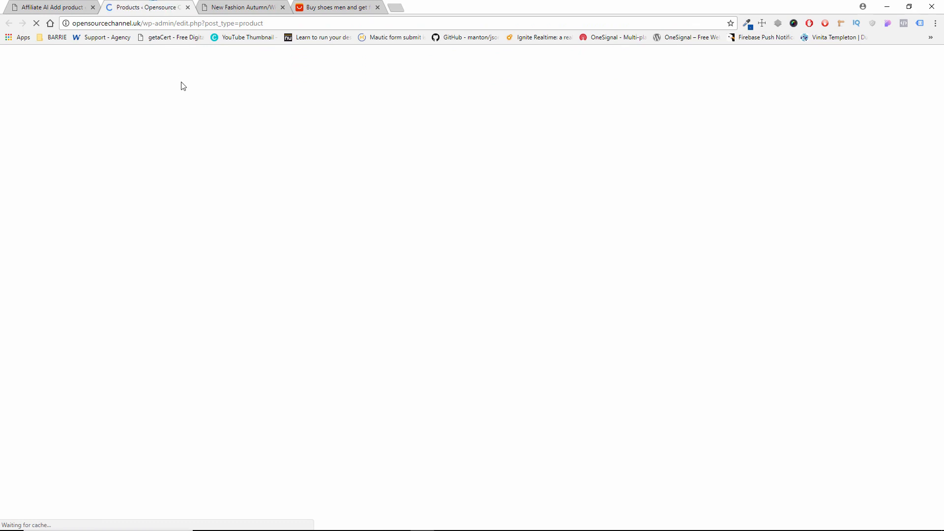
pyautogui.moveTo(204, 160)
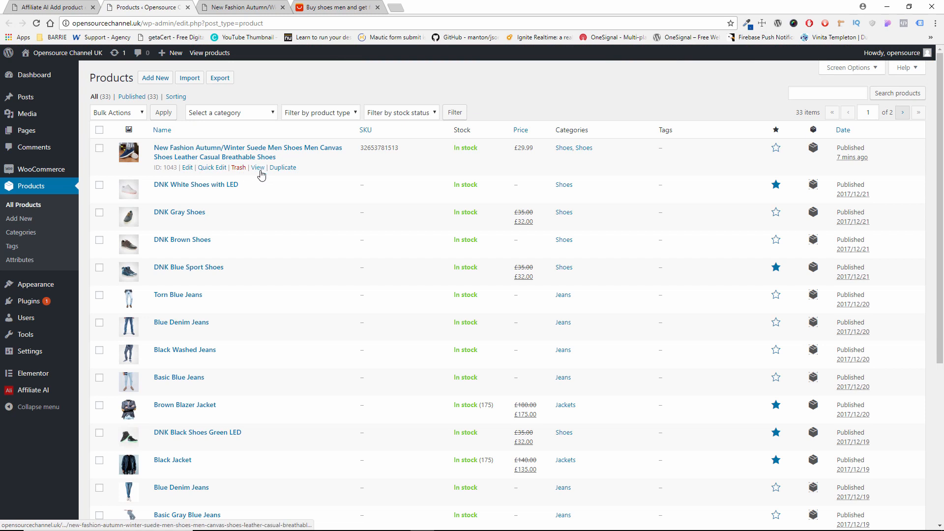
pyautogui.click(240, 169)
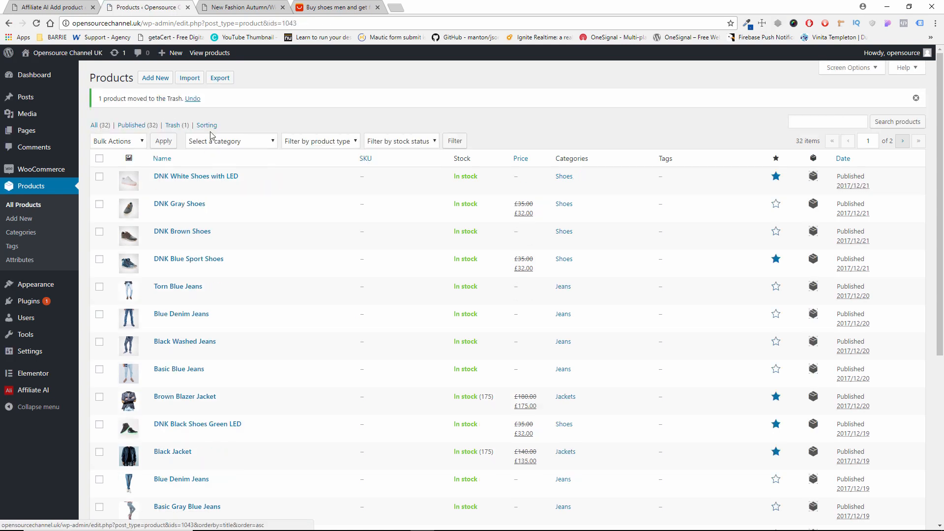
pyautogui.click(187, 7)
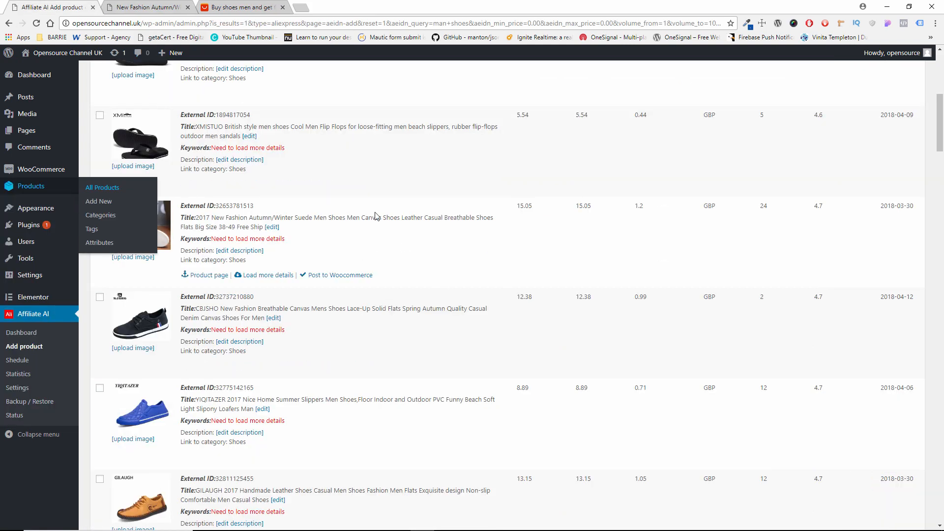
# Post the 2017 New Fashion Autumn/Winter suede men's shoes result to WooCommerce and open the store's product list.
pyautogui.scroll(2, 376, 213)
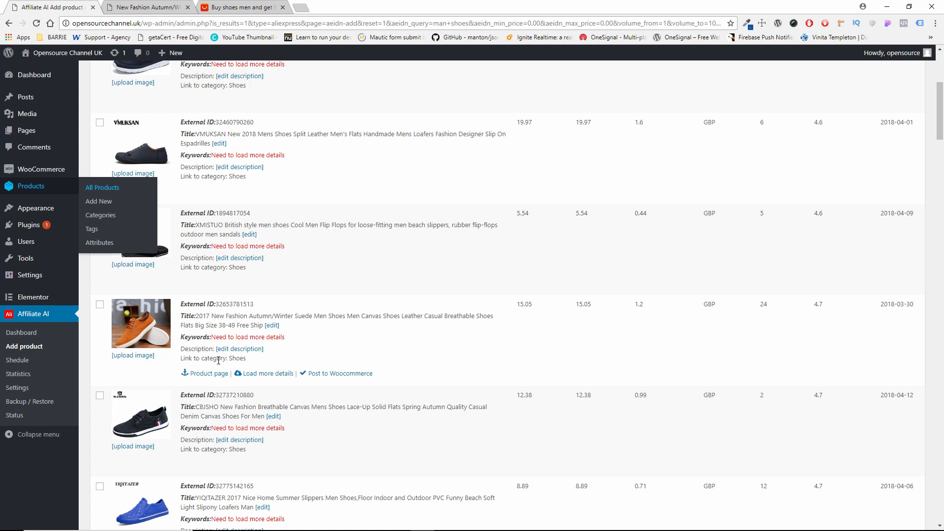
pyautogui.click(353, 375)
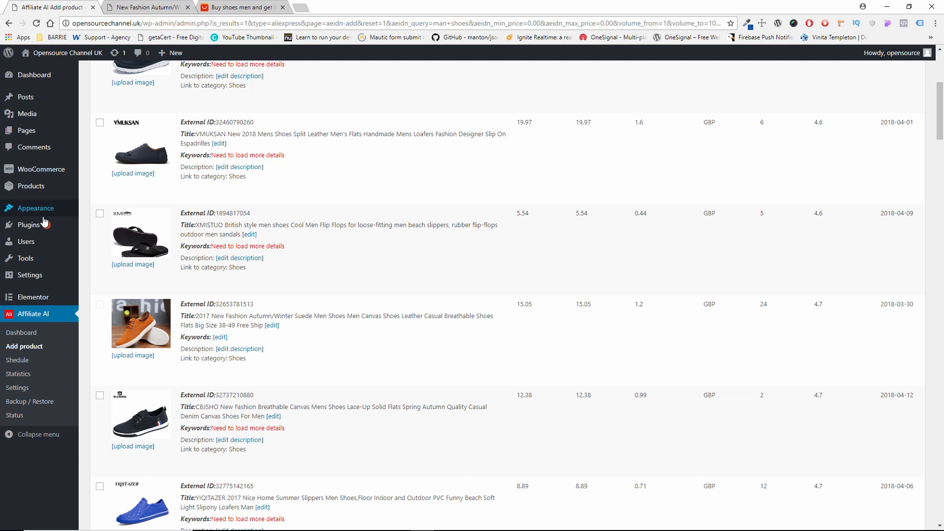
pyautogui.moveTo(47, 180)
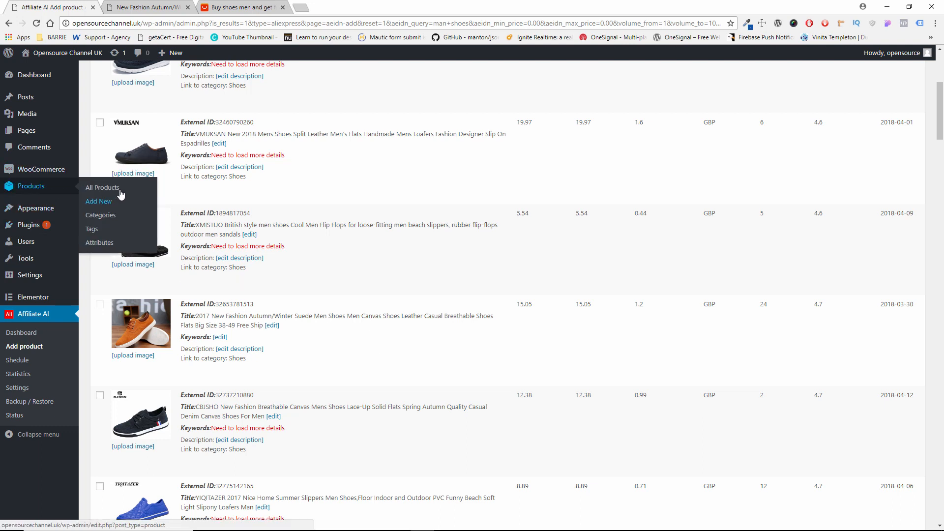
pyautogui.click(105, 191)
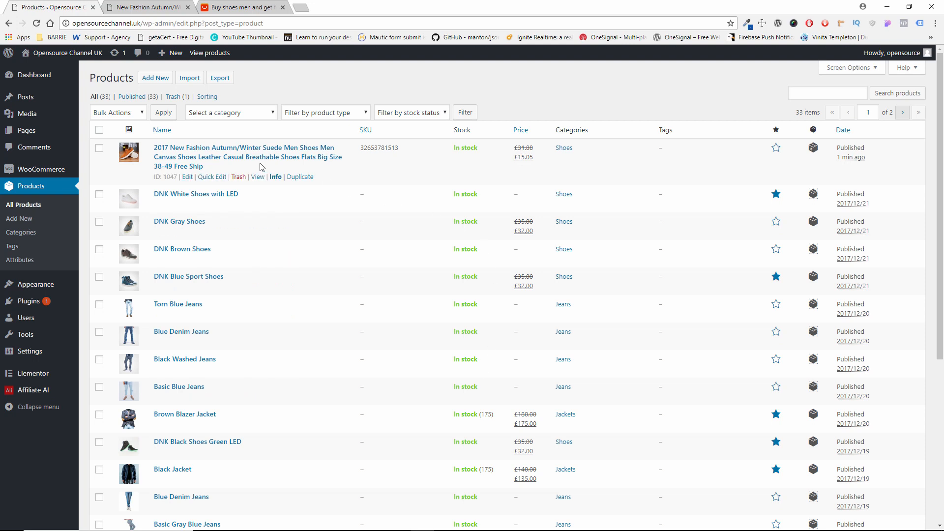
# Open the imported suede shoes product for editing and remove "2017 New" from the start of its title.
pyautogui.doubleClick(391, 147)
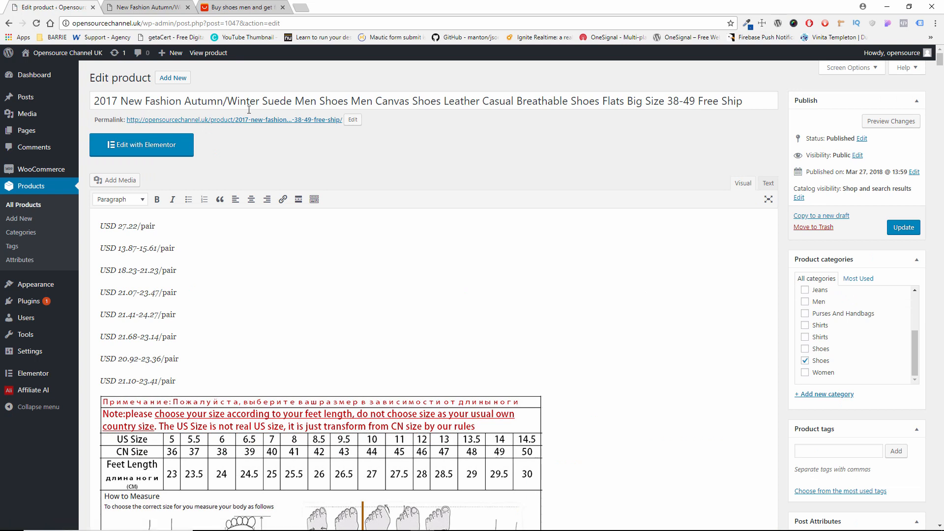
pyautogui.click(145, 103)
pyautogui.moveTo(72, 97)
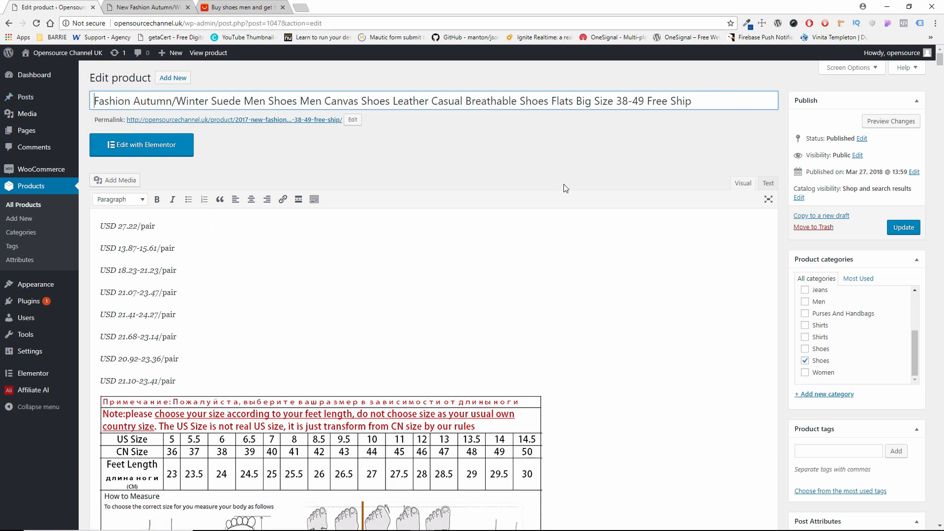
# Assign the product to the other Shoes category as well, review its description images, and update the product.
pyautogui.scroll(-1, 563, 185)
pyautogui.scroll(-3, 563, 185)
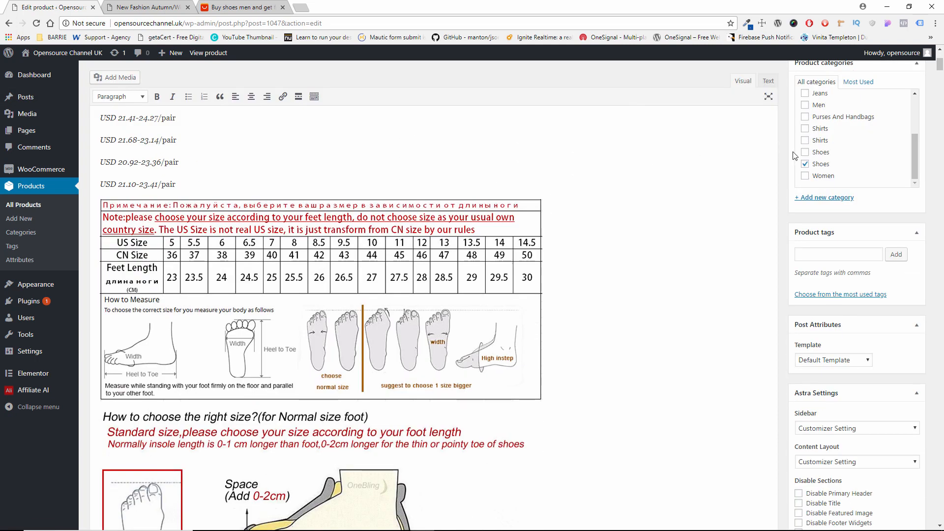
pyautogui.click(805, 152)
pyautogui.scroll(-15, 722, 231)
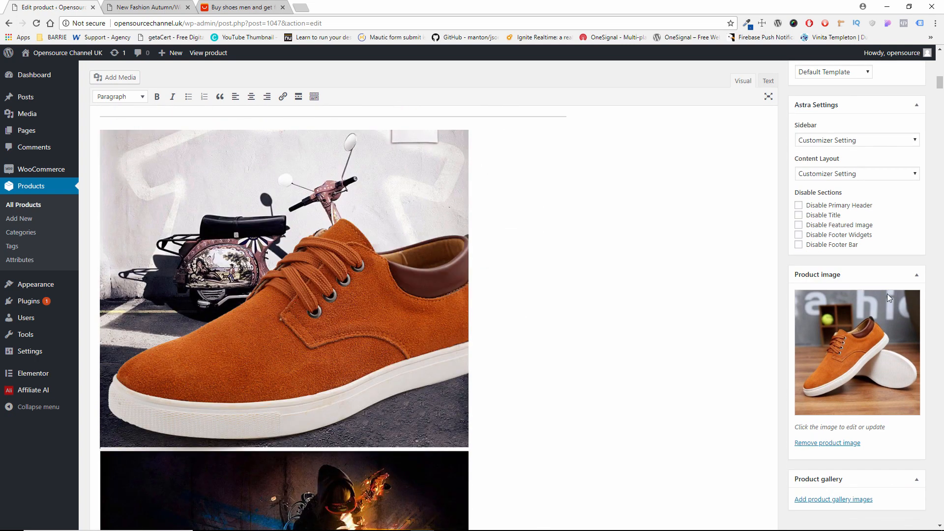
pyautogui.scroll(-6, 859, 316)
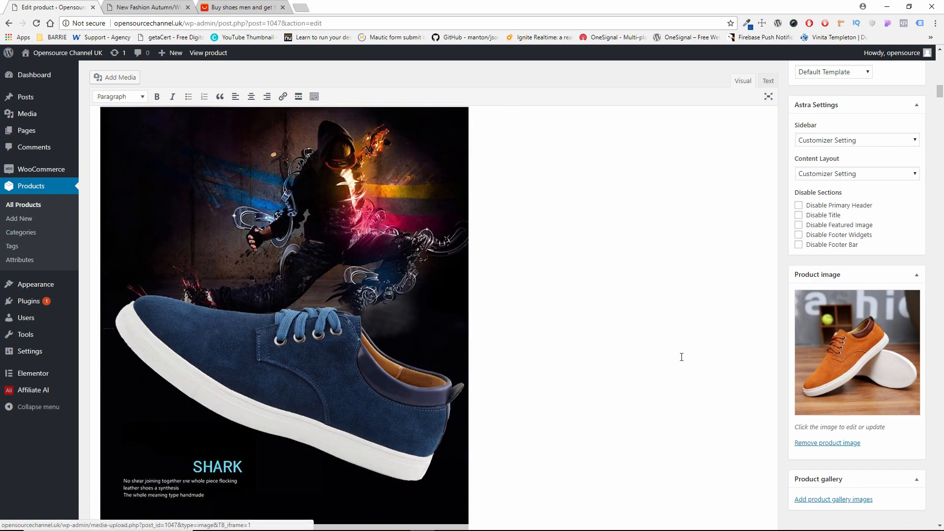
pyautogui.scroll(-4, 651, 332)
pyautogui.scroll(-12, 651, 332)
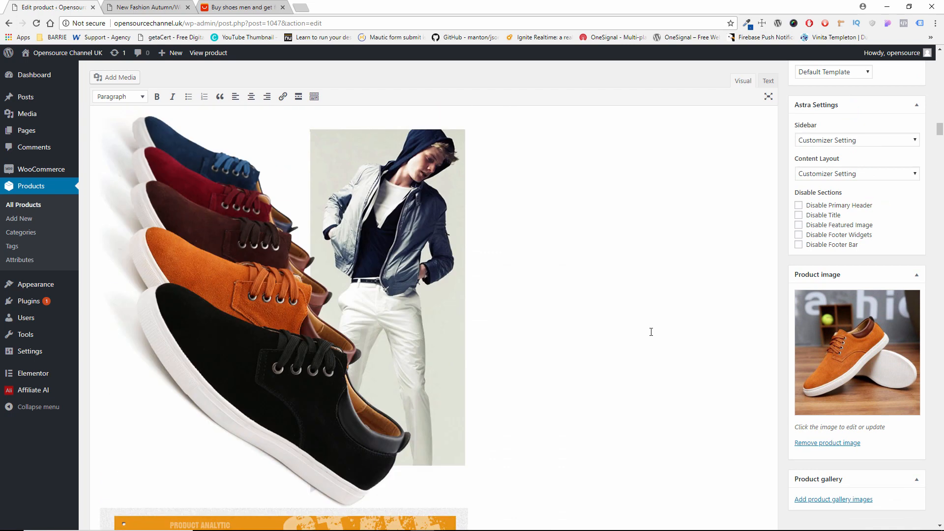
pyautogui.scroll(-4, 651, 332)
pyautogui.scroll(-6, 941, 371)
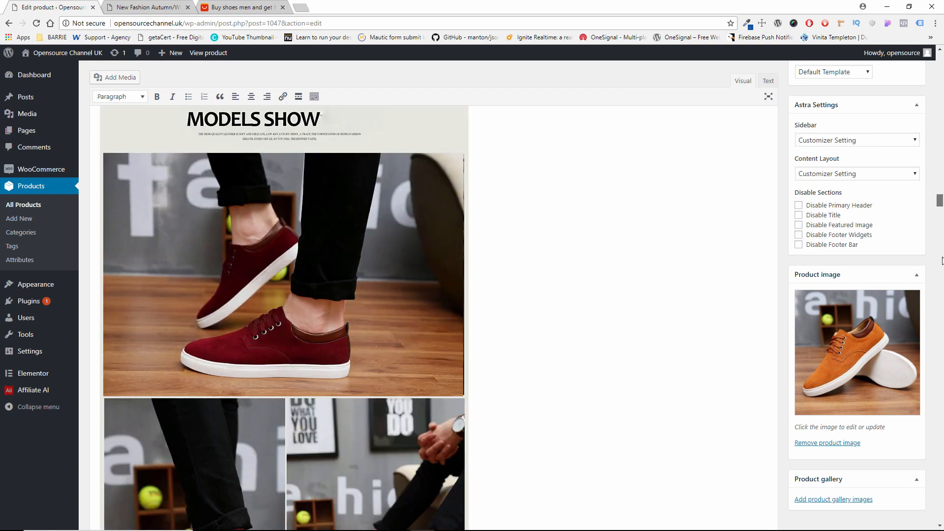
pyautogui.moveTo(940, 371); pyautogui.dragTo(942, 60)
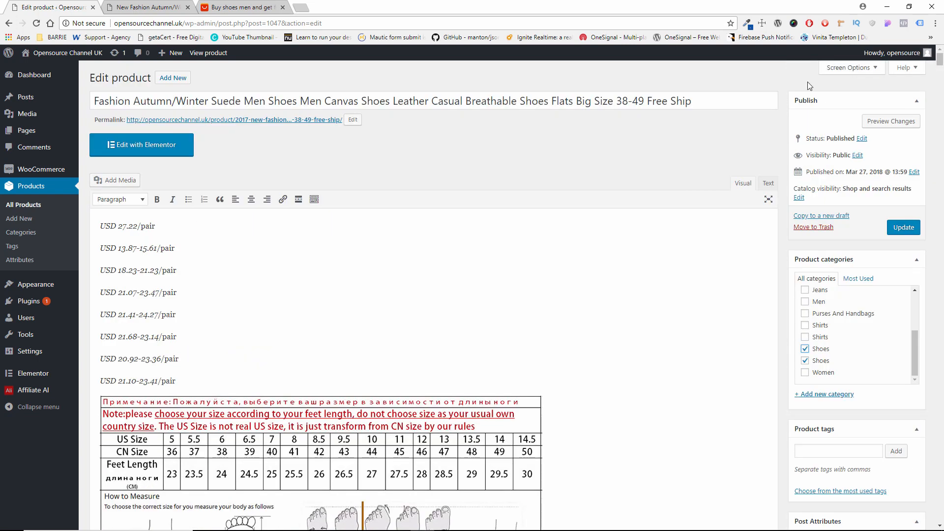
pyautogui.click(901, 228)
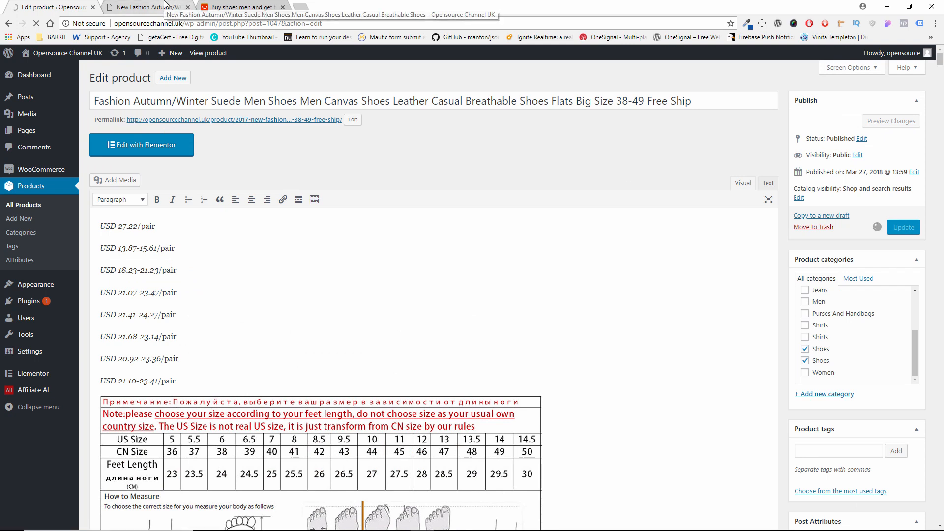
# Open the imported suede shoes product on the storefront through the men's Shoes category.
pyautogui.click(165, 4)
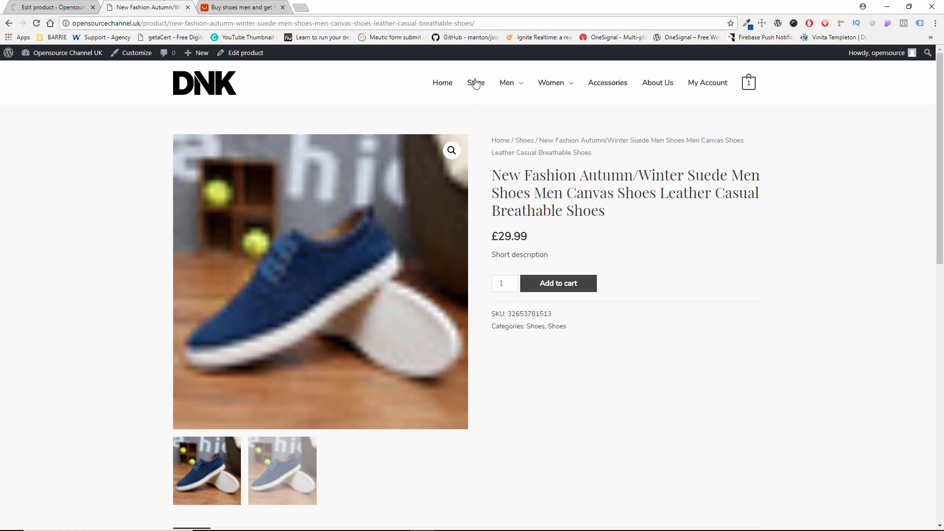
pyautogui.moveTo(504, 82)
pyautogui.click(516, 188)
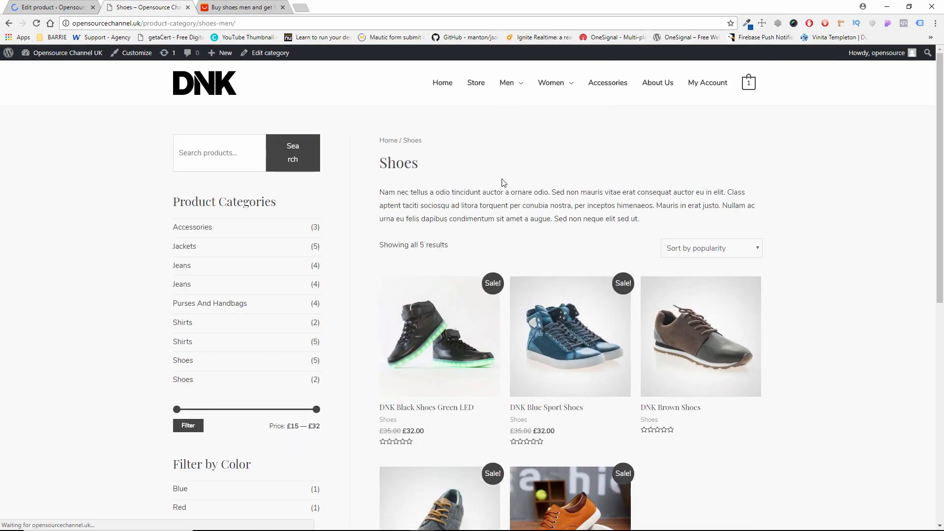
pyautogui.scroll(-5, 579, 290)
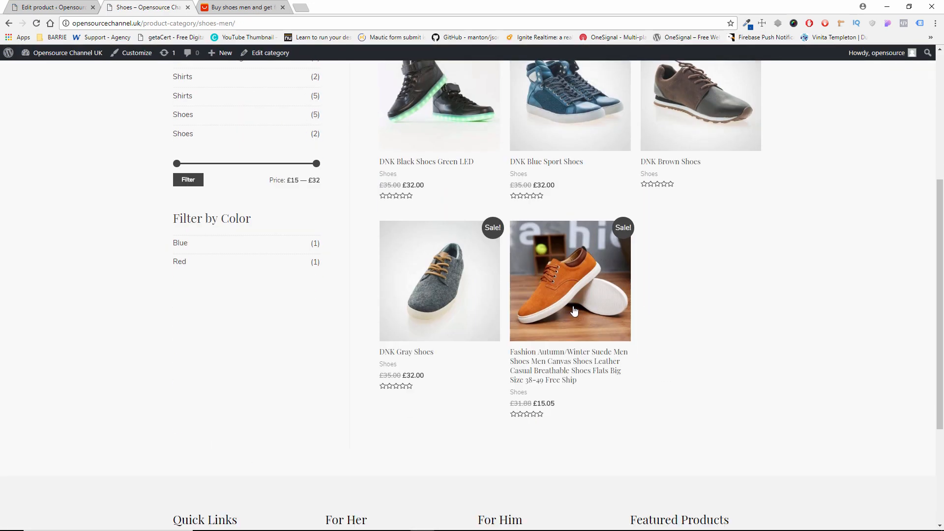
pyautogui.click(586, 272)
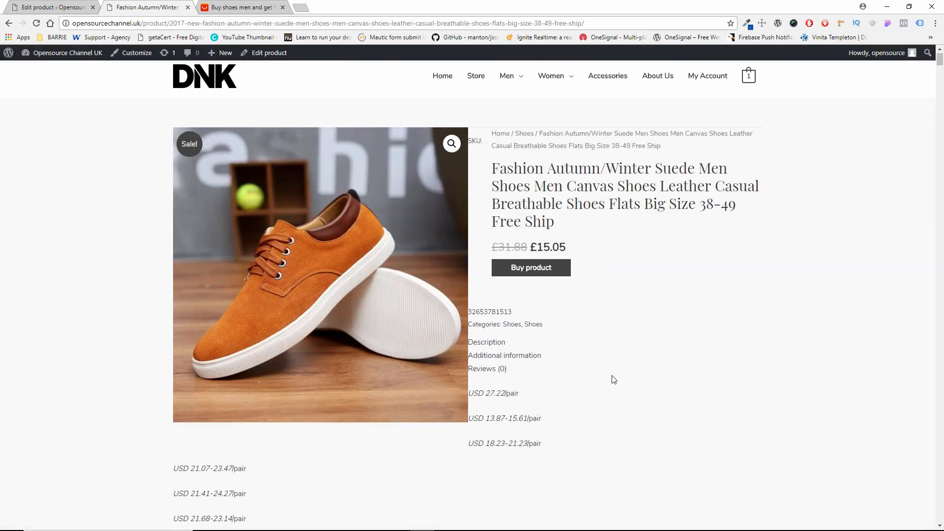
# Review the product page's sizing charts and images, and follow its Buy product link to the AliExpress listing.
pyautogui.scroll(-7, 613, 376)
pyautogui.scroll(-20, 615, 373)
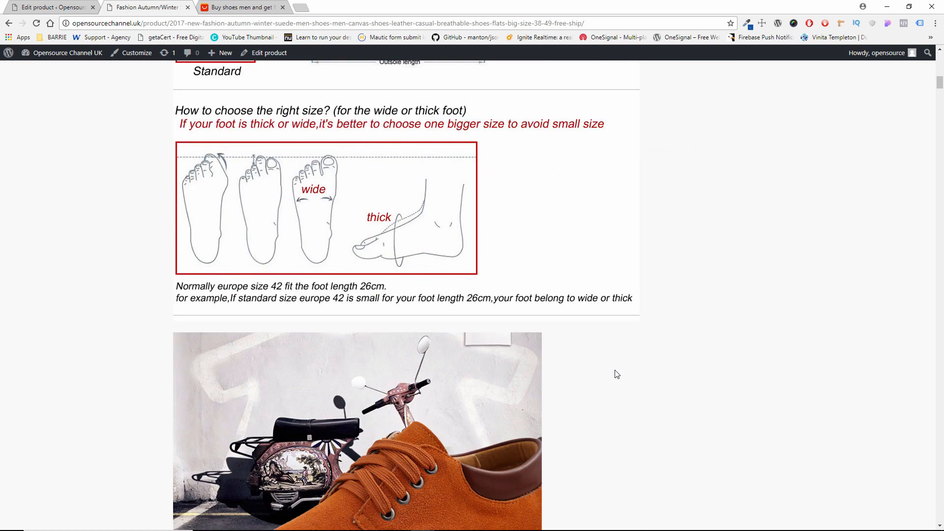
pyautogui.scroll(-20, 618, 374)
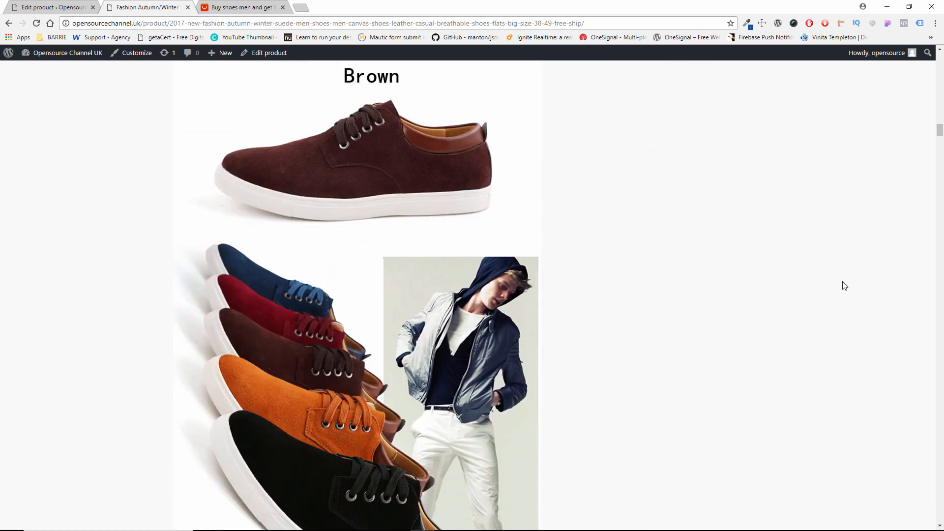
pyautogui.moveTo(941, 139); pyautogui.dragTo(915, 45)
pyautogui.click(531, 274)
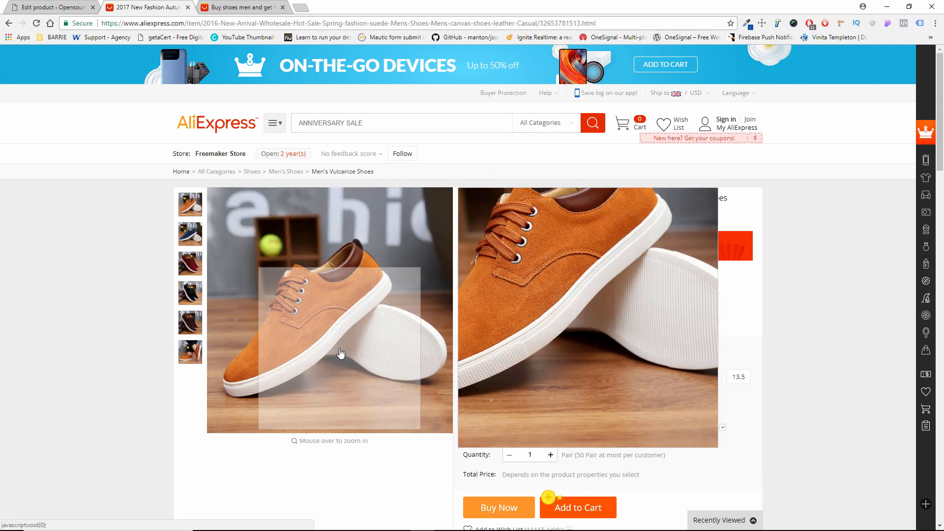
# Return to the product editor and examine the external product URL, button text and prices in the product data.
pyautogui.click(18, 7)
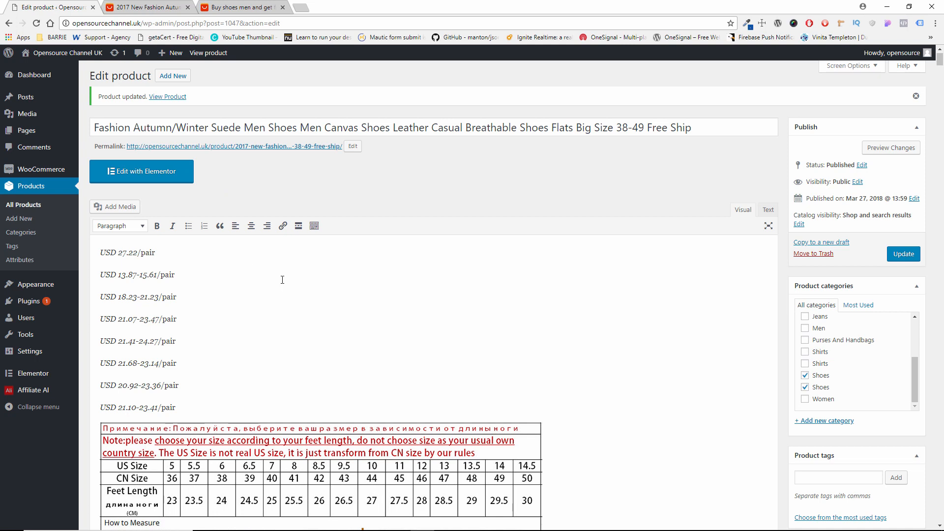
pyautogui.scroll(-20, 266, 267)
pyautogui.scroll(-10, 308, 291)
pyautogui.moveTo(940, 127); pyautogui.dragTo(939, 522)
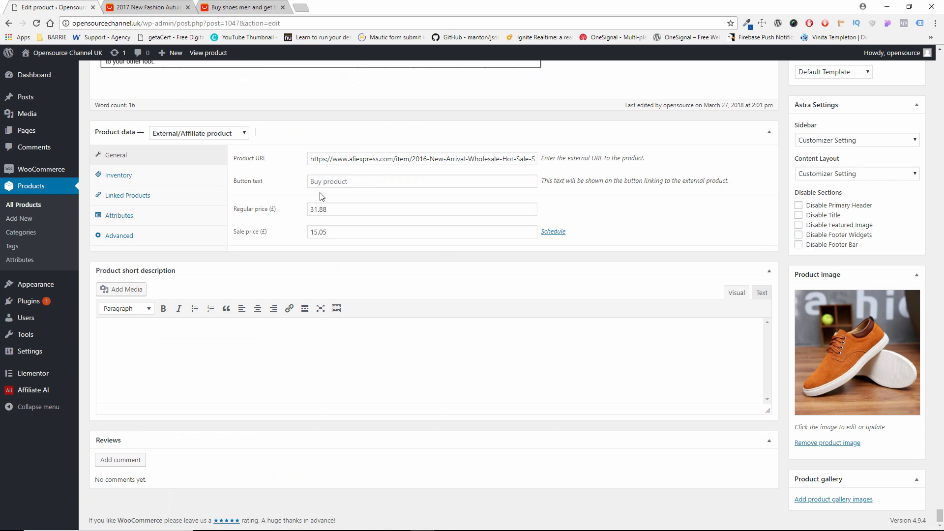
# Change the suede shoes' product type from External/Affiliate product to Simple product.
pyautogui.click(214, 136)
pyautogui.click(187, 156)
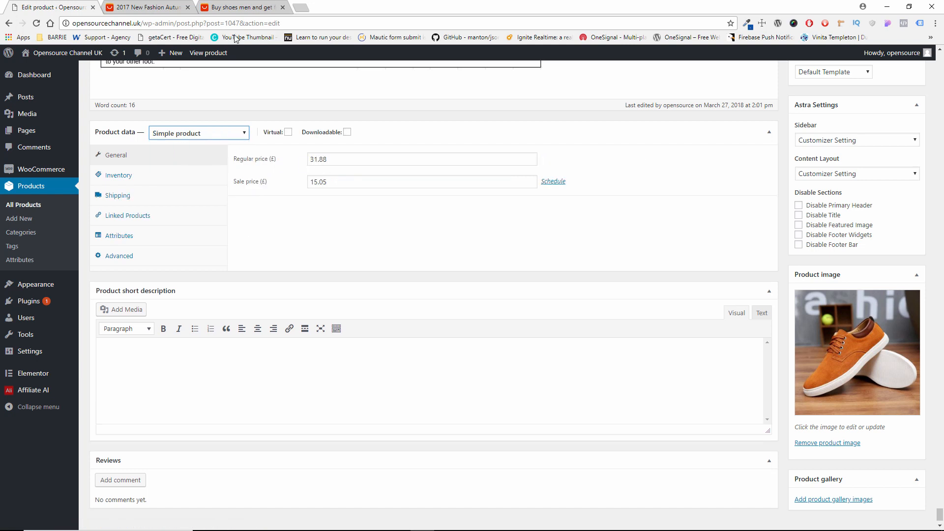
# Compare the product's regular and sale prices in the editor with the discount price range on its AliExpress listing.
pyautogui.click(227, 6)
pyautogui.click(176, 6)
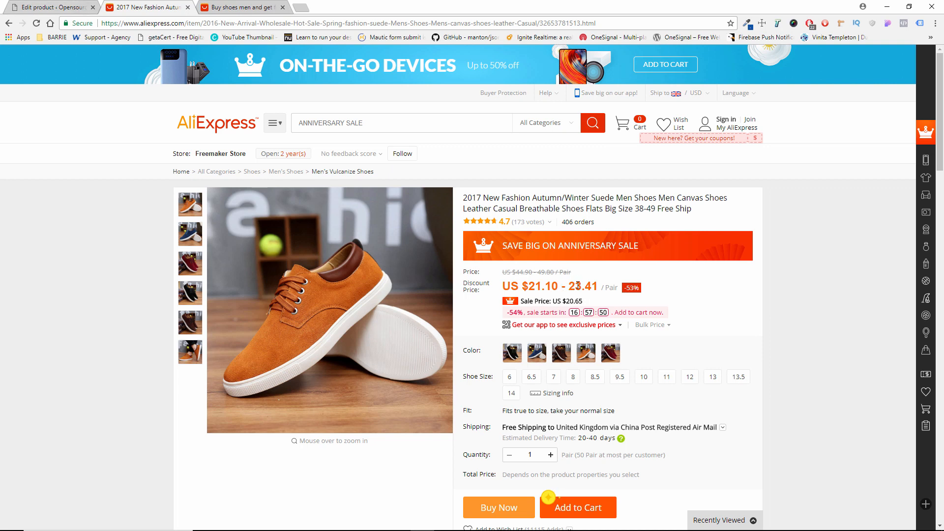
pyautogui.moveTo(575, 285); pyautogui.dragTo(612, 285)
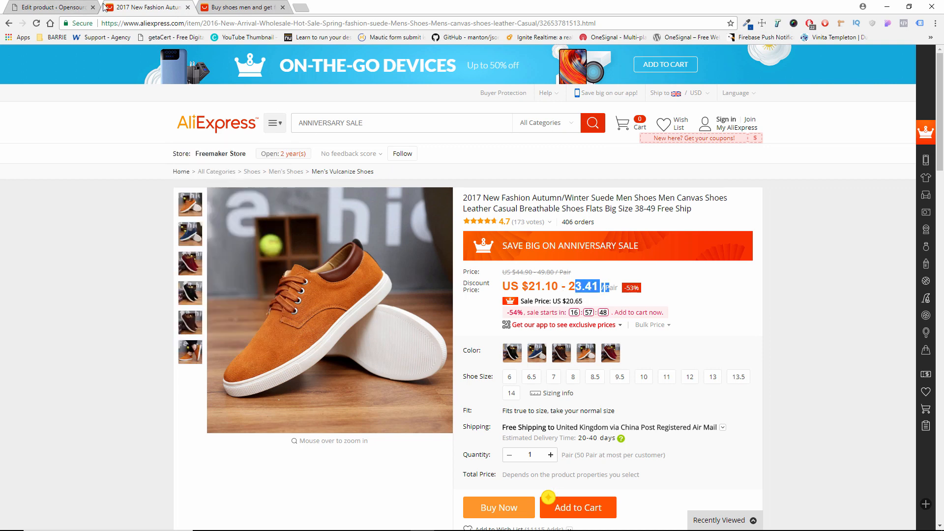
pyautogui.click(62, 7)
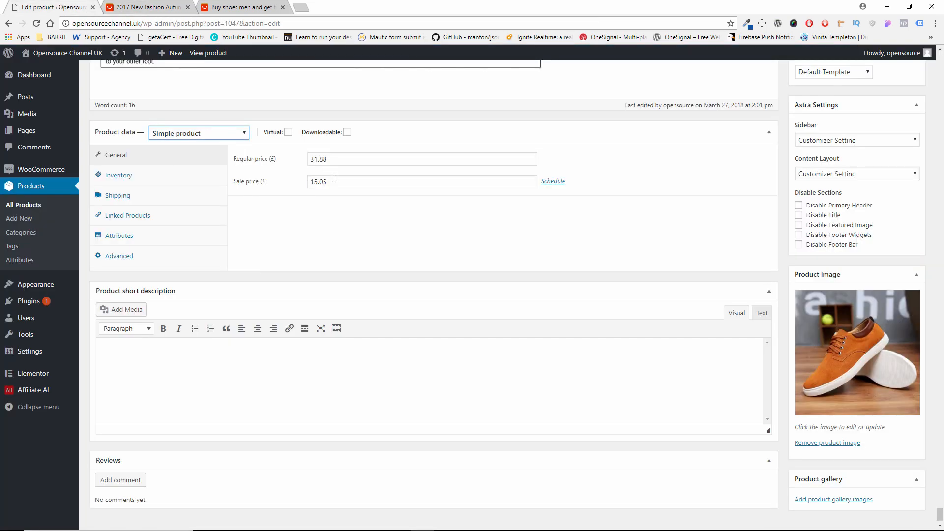
pyautogui.click(242, 7)
pyautogui.click(162, 7)
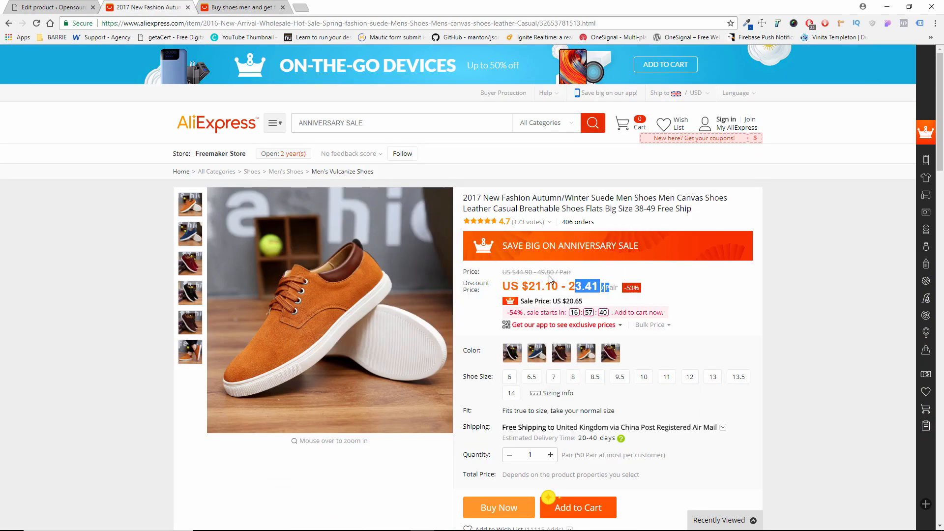
pyautogui.click(221, 6)
pyautogui.click(86, 7)
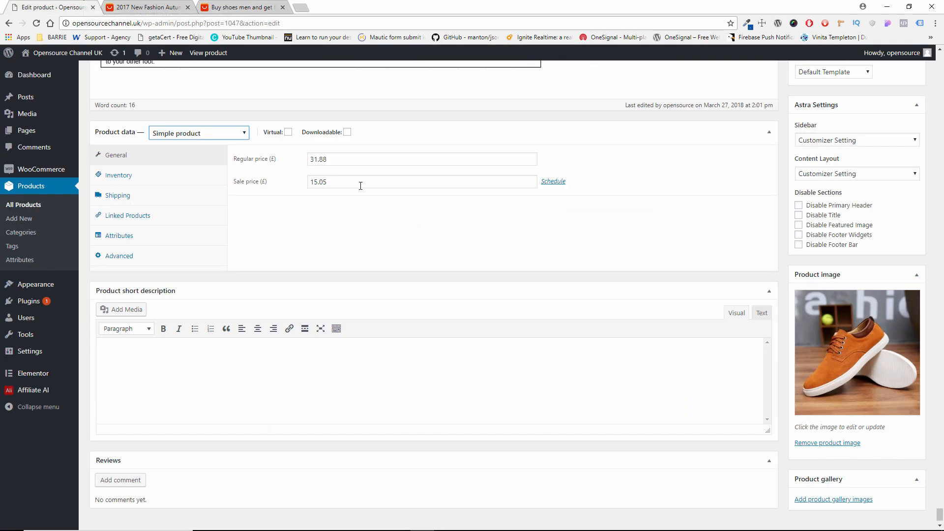
# Clear the product's sale price and update the product.
pyautogui.moveTo(357, 181); pyautogui.dragTo(301, 182)
pyautogui.press('BackSpace')
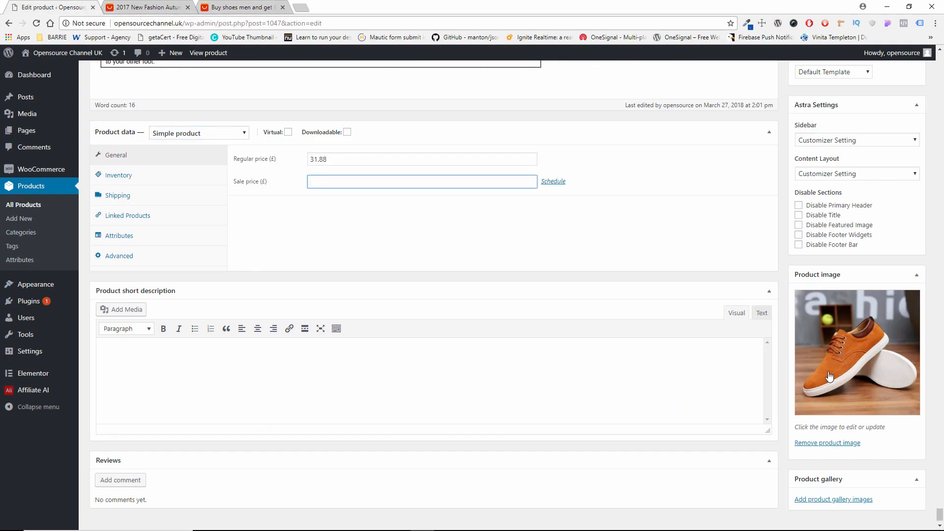
pyautogui.scroll(15, 860, 263)
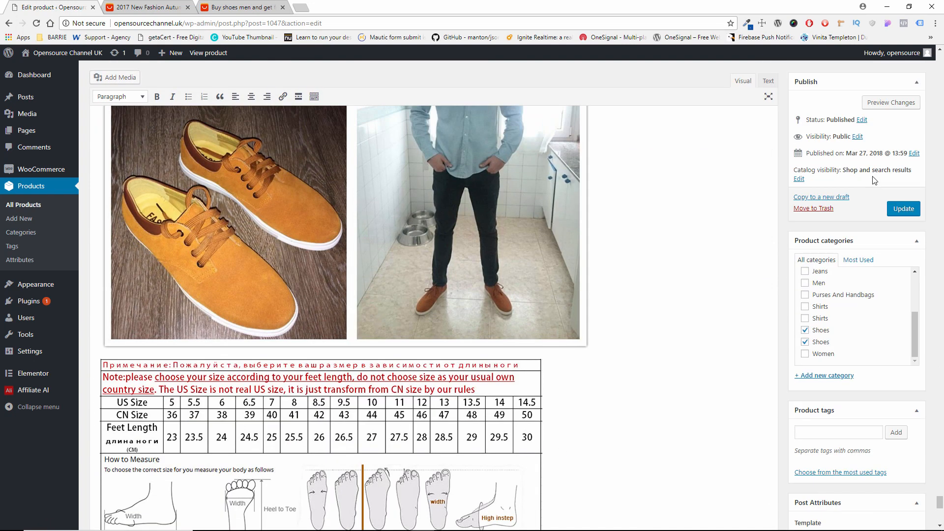
pyautogui.click(890, 215)
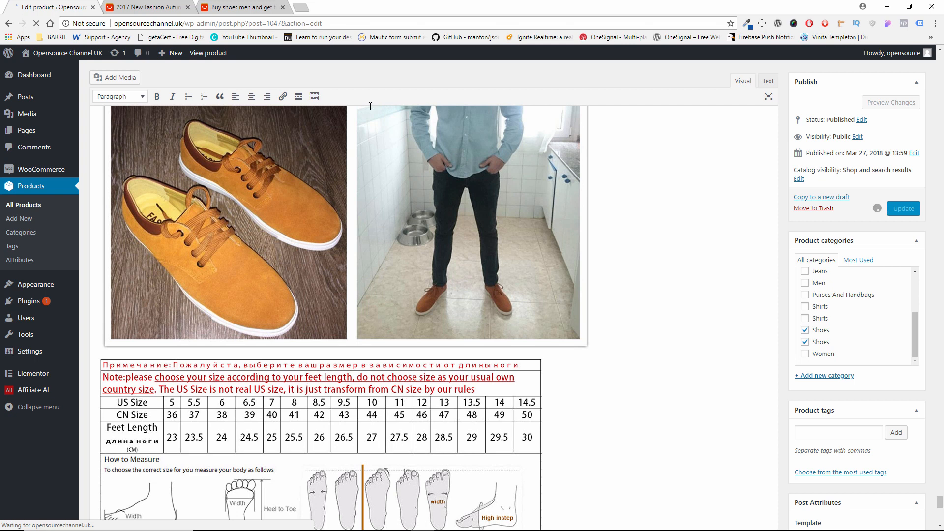
# Open the store in a new tab, find the suede shoes in the men's Shoes category, and add them to the cart.
pyautogui.moveTo(59, 53)
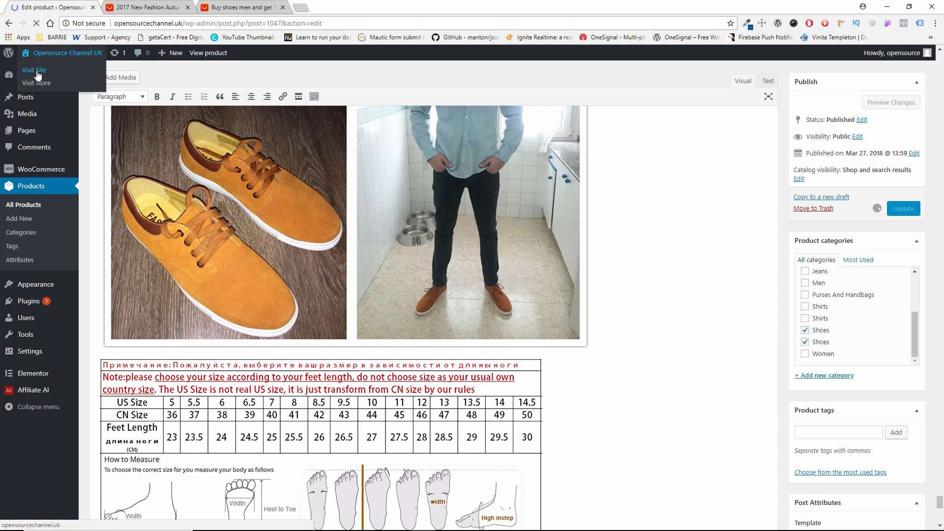
pyautogui.middleClick(36, 84)
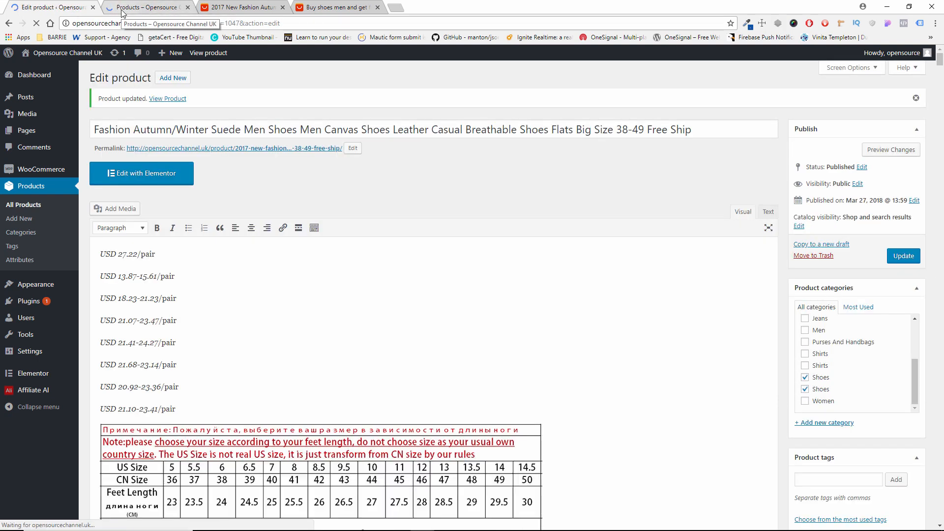
pyautogui.click(123, 7)
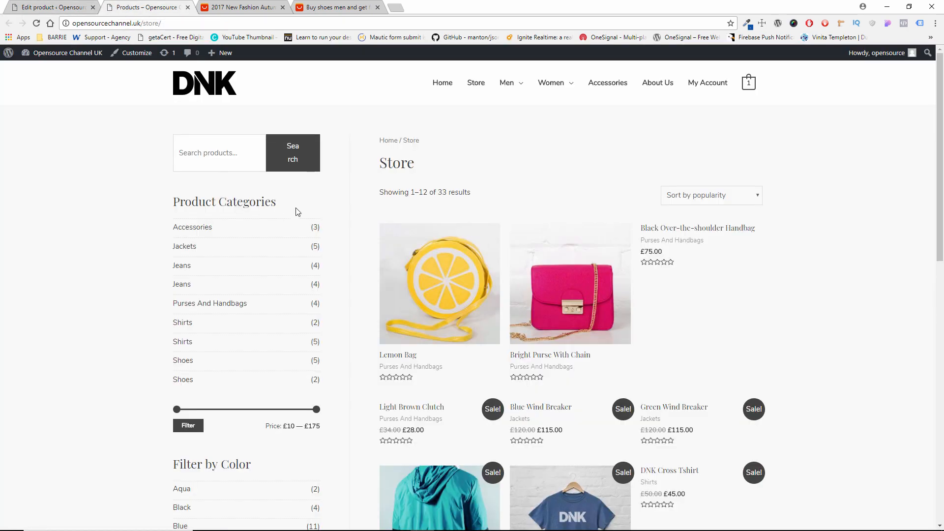
pyautogui.moveTo(512, 85)
pyautogui.click(517, 183)
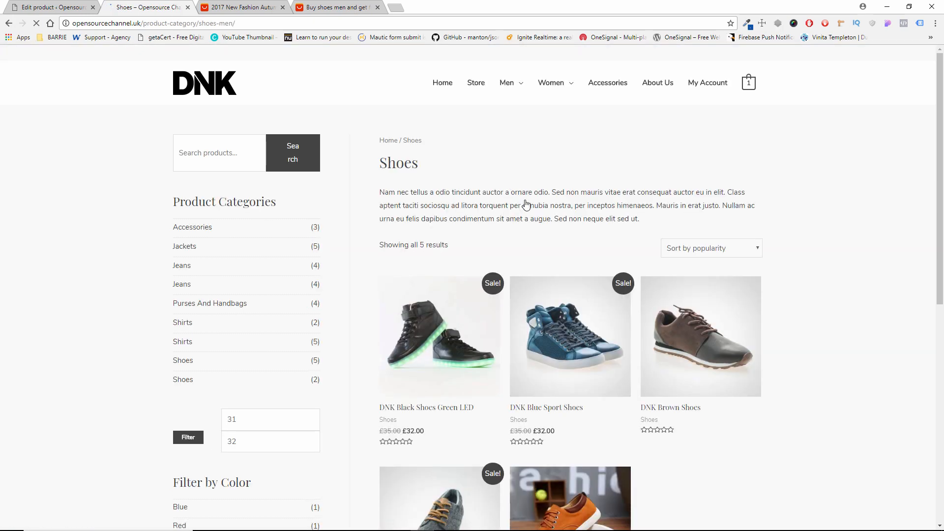
pyautogui.scroll(-6, 565, 246)
pyautogui.click(560, 232)
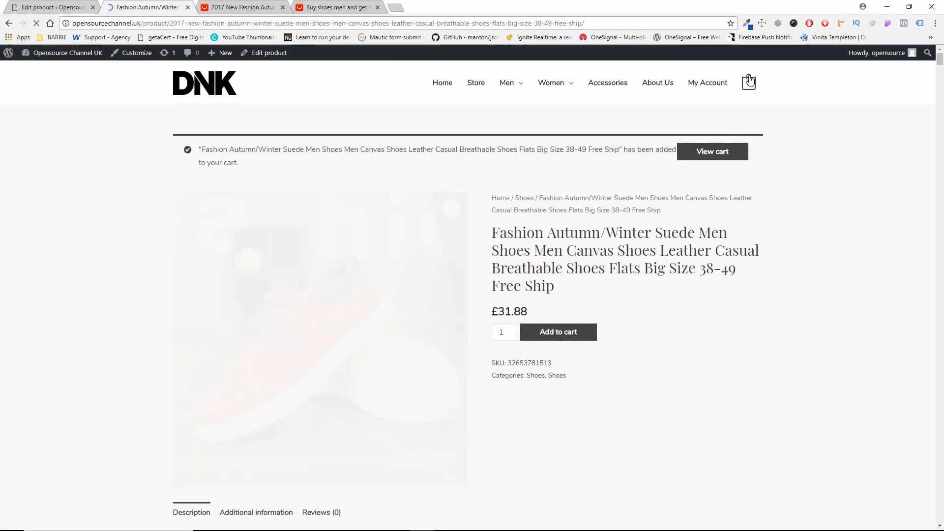
# Remove DNK Black Shoes Green LED from the cart and proceed to checkout.
pyautogui.click(749, 84)
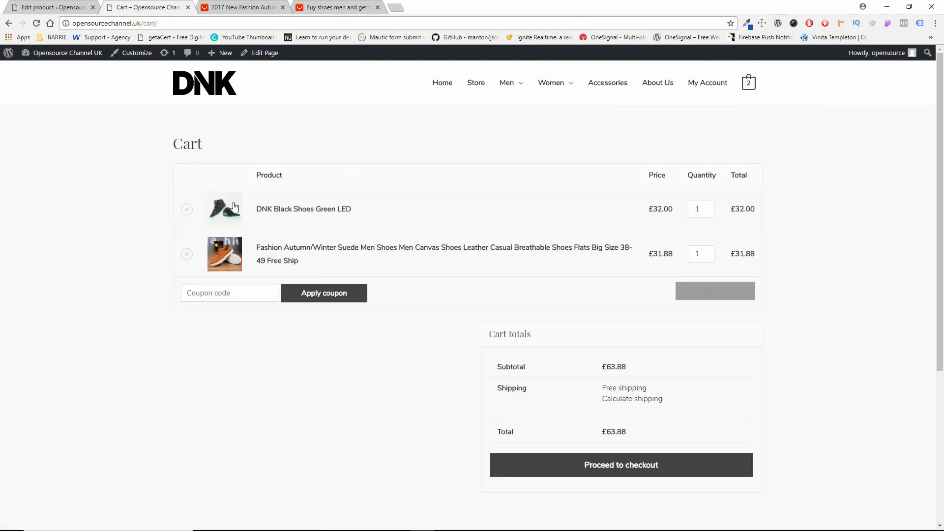
pyautogui.click(186, 212)
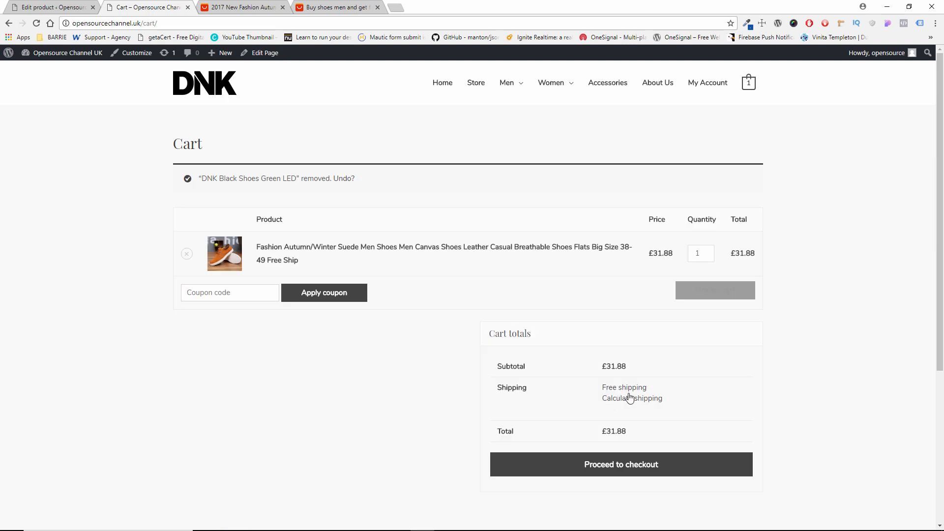
pyautogui.click(639, 466)
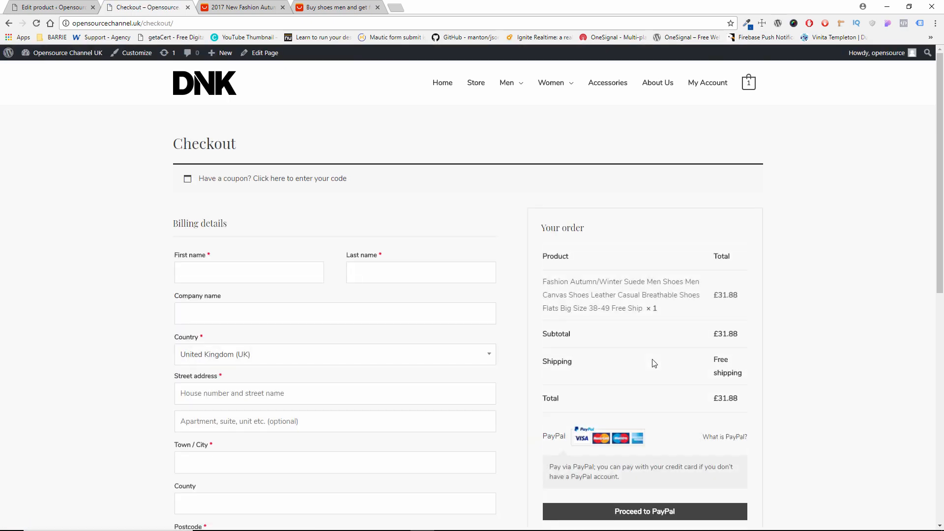
# Try to proceed to PayPal with the required billing details left blank.
pyautogui.scroll(-3, 654, 363)
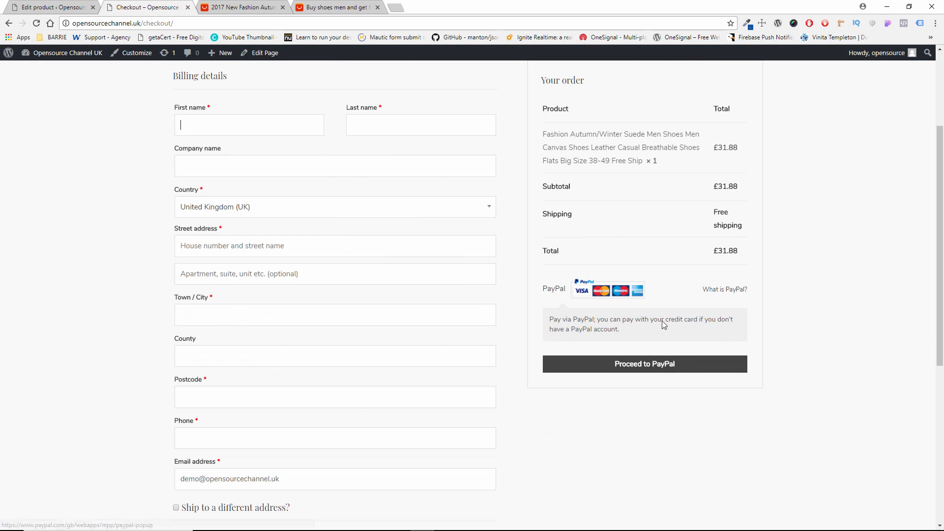
pyautogui.click(635, 363)
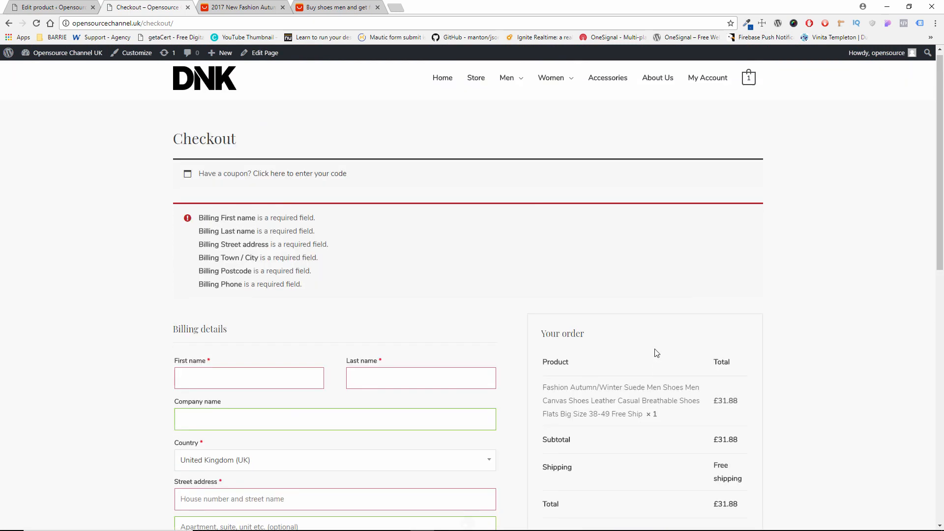
# Enter the customer's first name, last name, house number and town in the billing details.
pyautogui.scroll(-5, 340, 246)
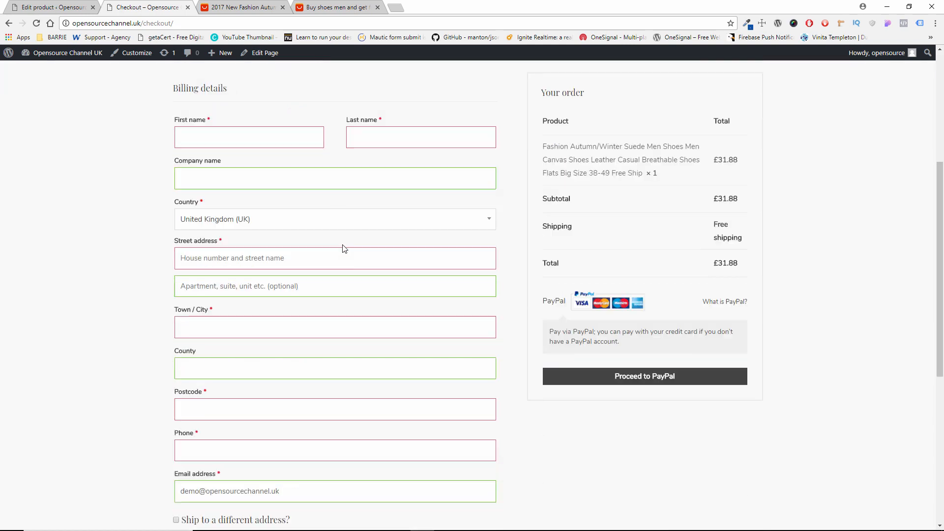
pyautogui.click(276, 142)
pyautogui.write('Tim')
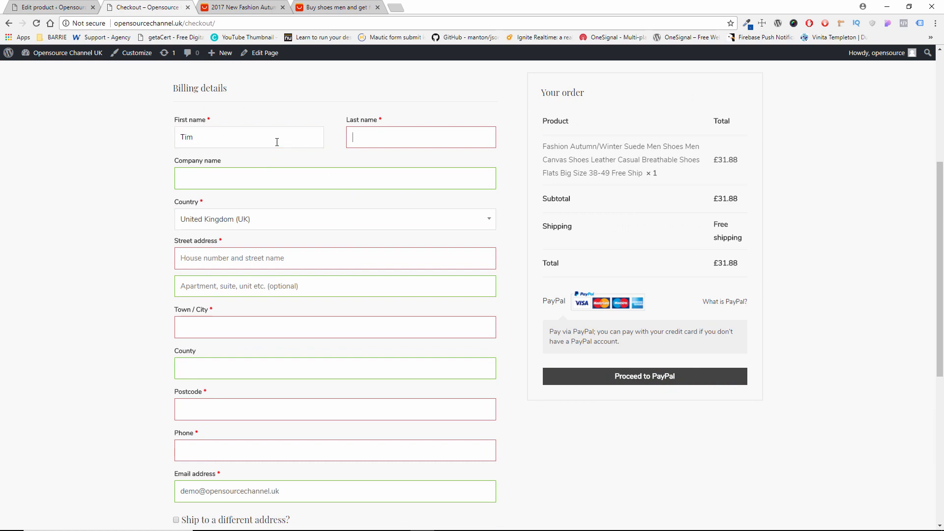
pyautogui.write('Tom')
pyautogui.press('Tab')
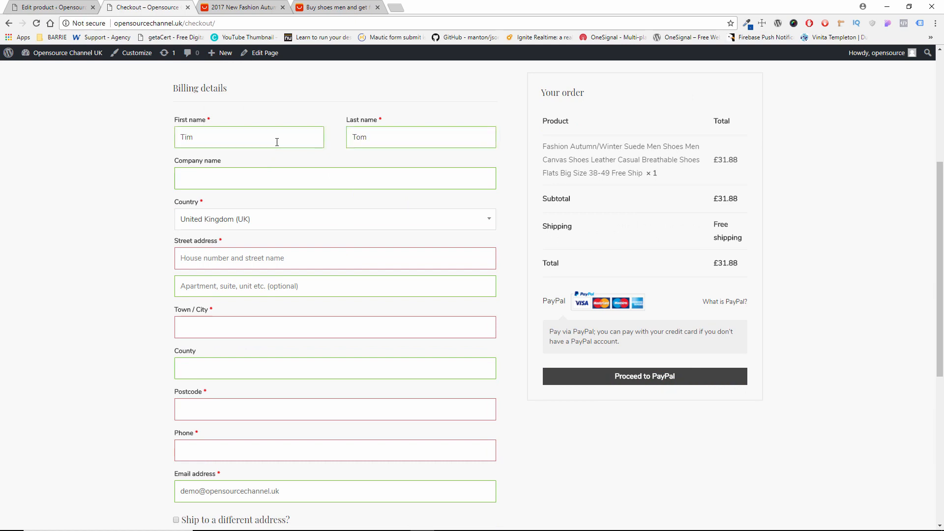
pyautogui.write('45')
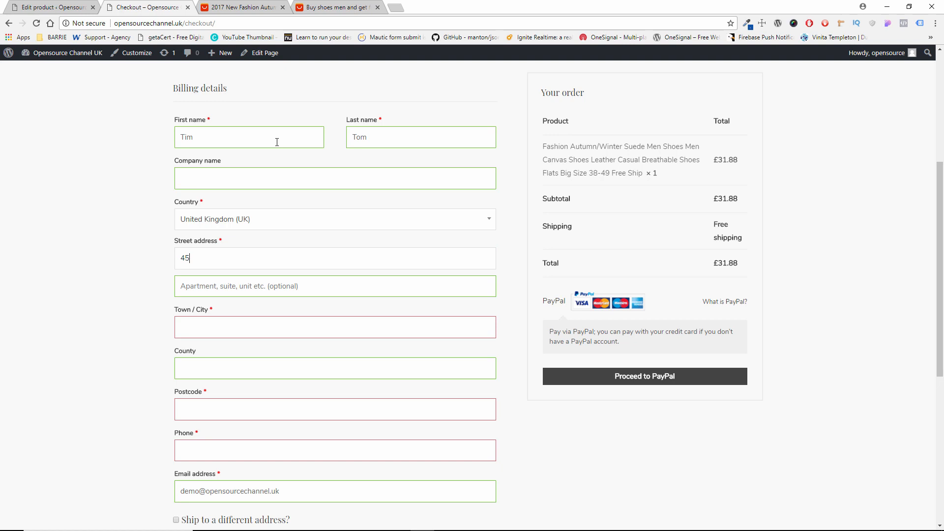
pyautogui.press('Tab')
pyautogui.write('Lon')
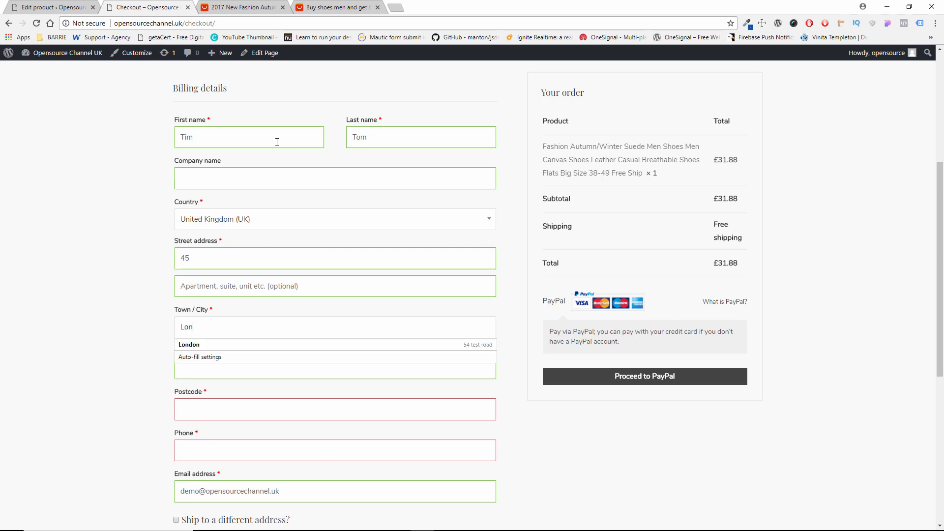
pyautogui.press('Down')
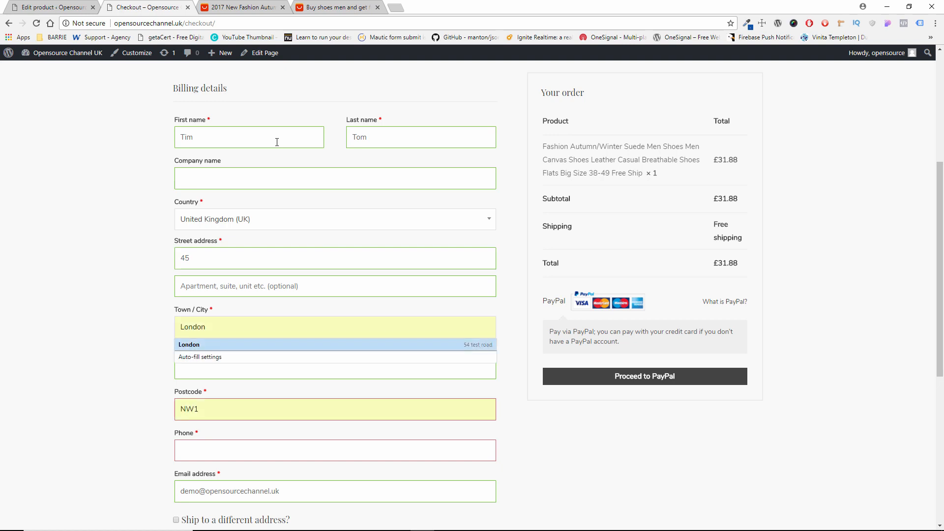
# Fill in the billing postcode using the saved autofill suggestion.
pyautogui.click(235, 459)
pyautogui.write('N')
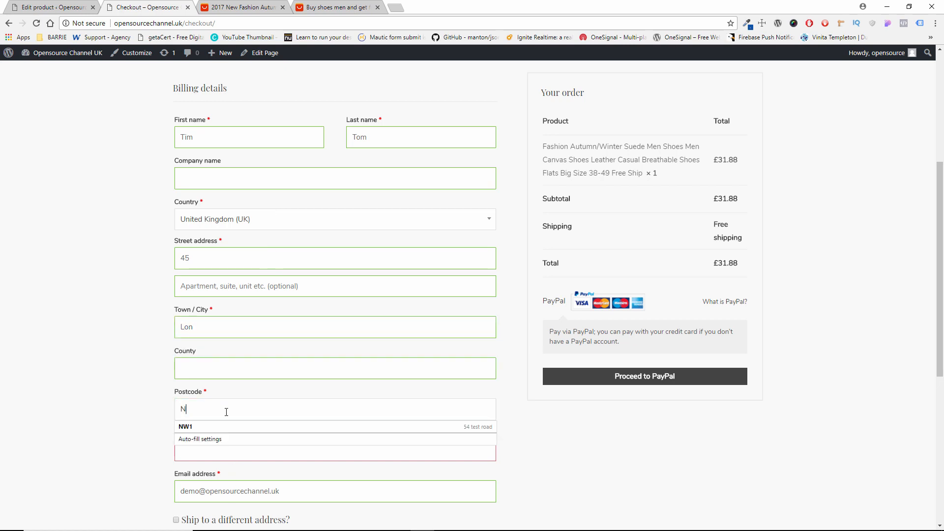
pyautogui.press('Down')
pyautogui.press('Return')
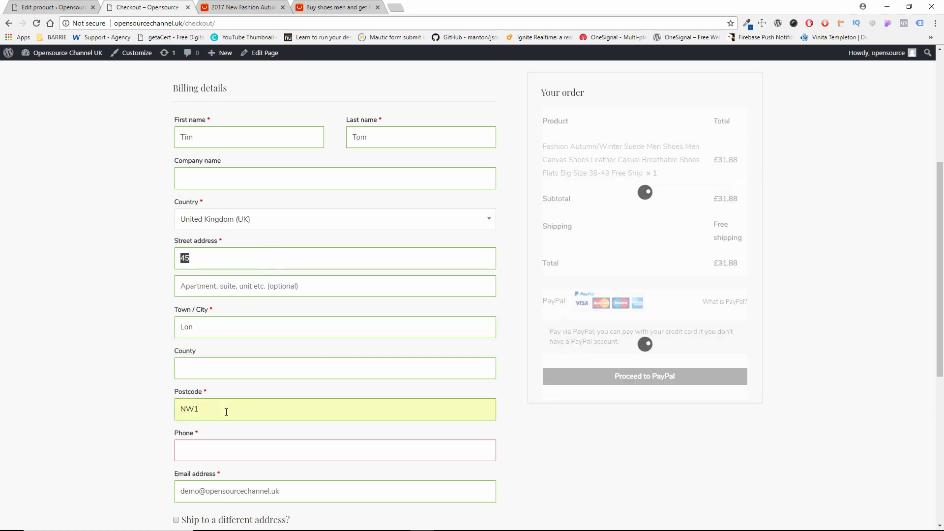
# Complete the billing street address with the street name and enter the customer's phone number.
pyautogui.click(225, 446)
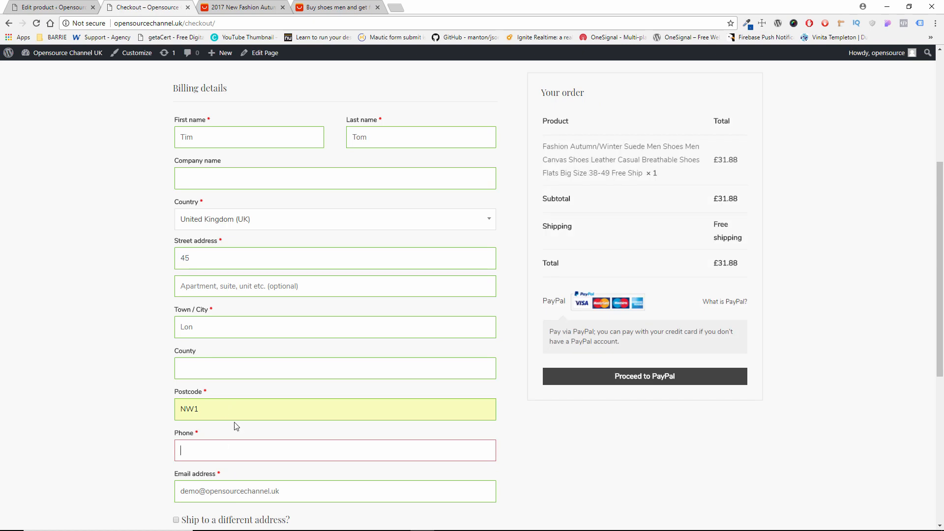
pyautogui.click(226, 259)
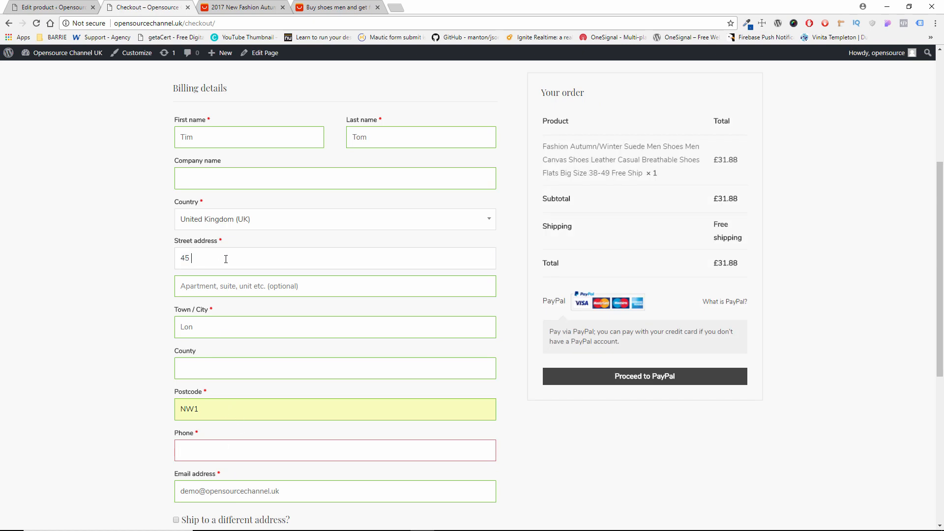
pyautogui.write('London stre')
pyautogui.click(280, 442)
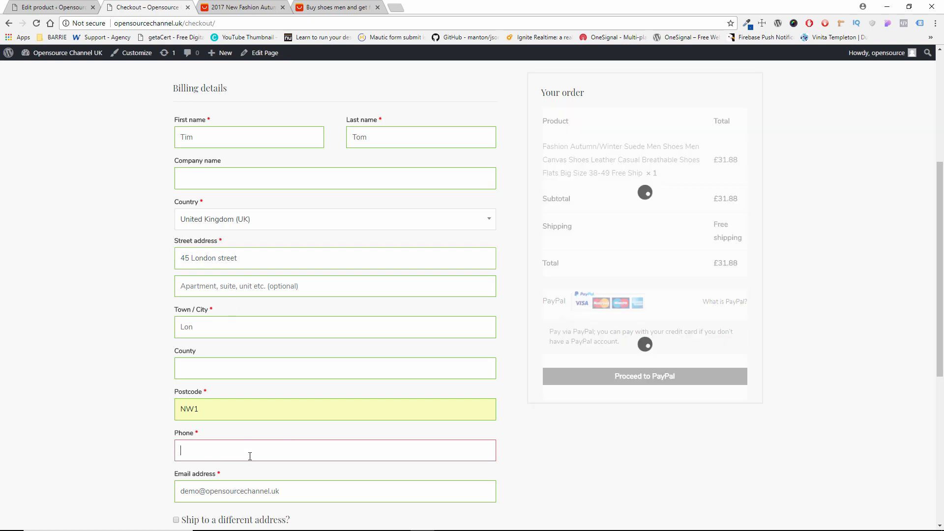
pyautogui.write('756767876')
# Check the completed billing details and try to proceed to PayPal.
pyautogui.scroll(-5, 263, 440)
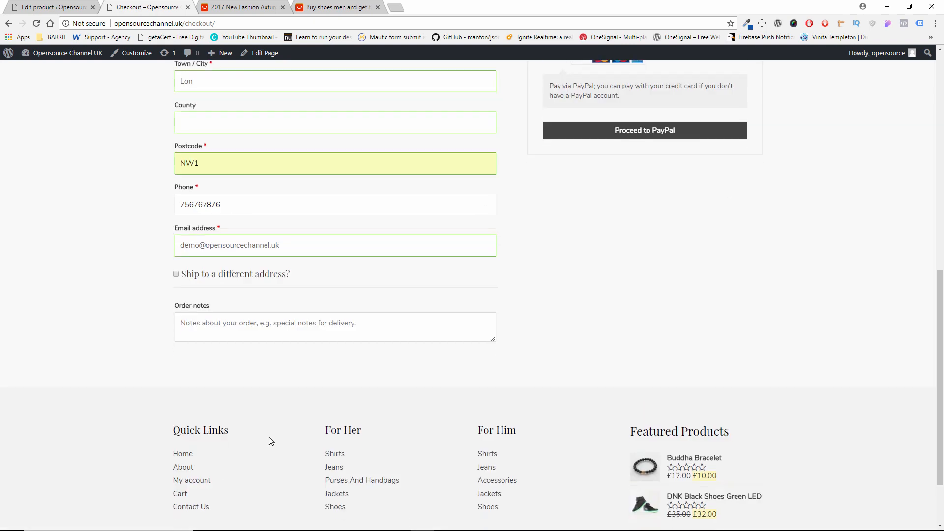
pyautogui.scroll(4, 443, 376)
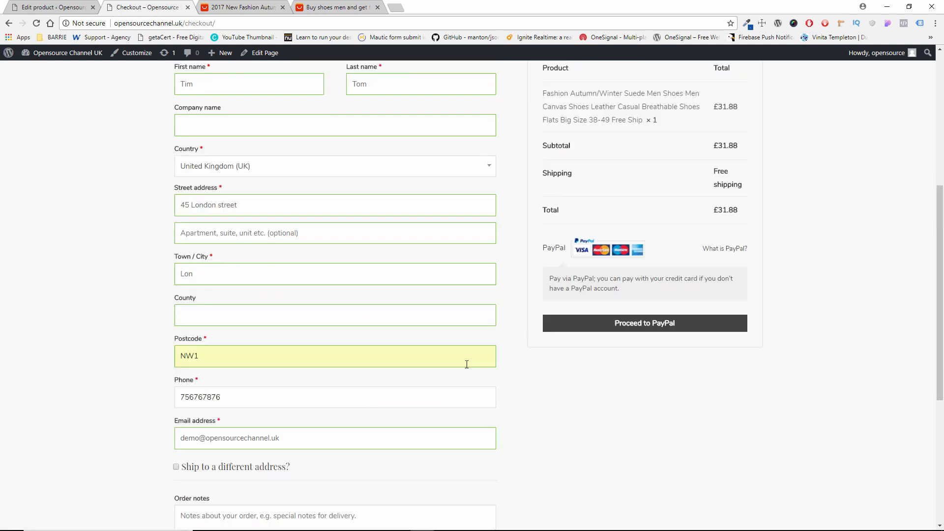
pyautogui.click(636, 328)
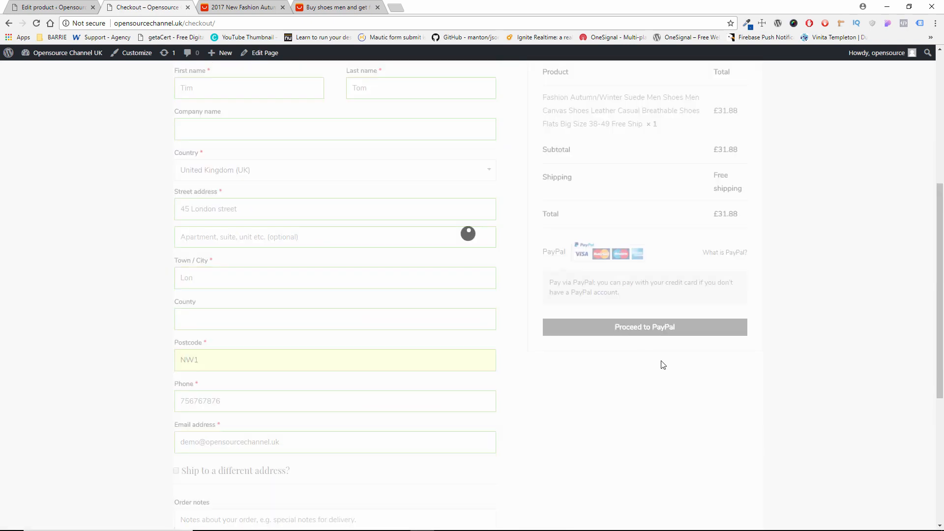
# Complete the billing postcode by adding its missing second part.
pyautogui.scroll(-3, 611, 366)
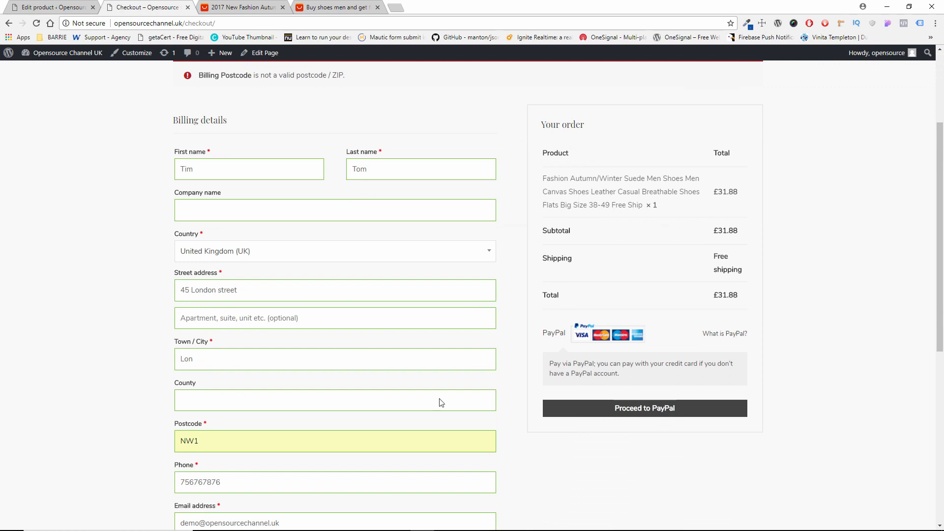
pyautogui.scroll(-1, 357, 451)
pyautogui.click(335, 393)
pyautogui.write('2RT')
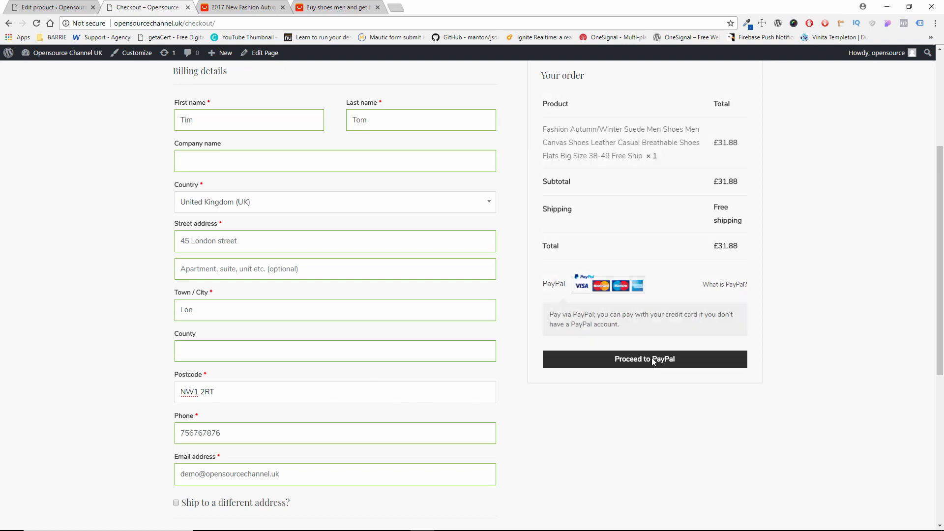
# Proceed from checkout to PayPal to examine its login, card payment and account creation options, and close the payment page.
pyautogui.click(653, 361)
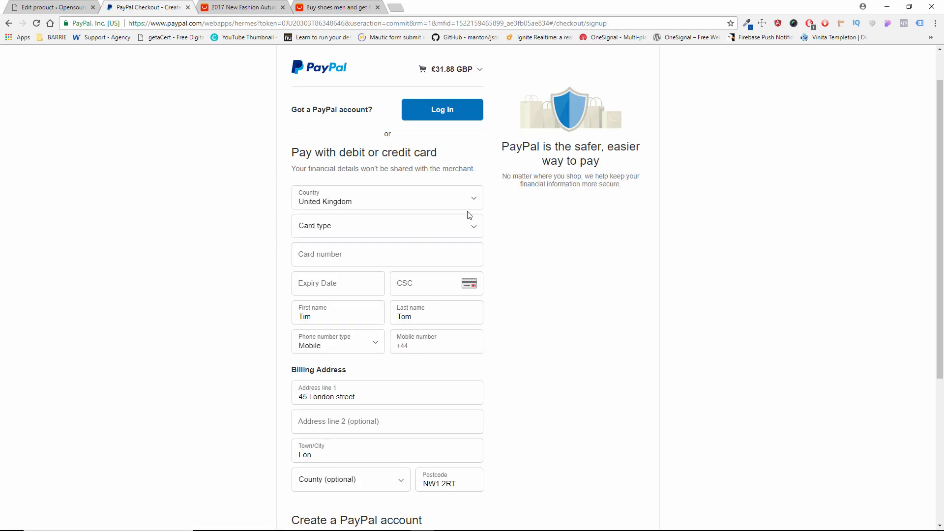
pyautogui.scroll(-3, 457, 366)
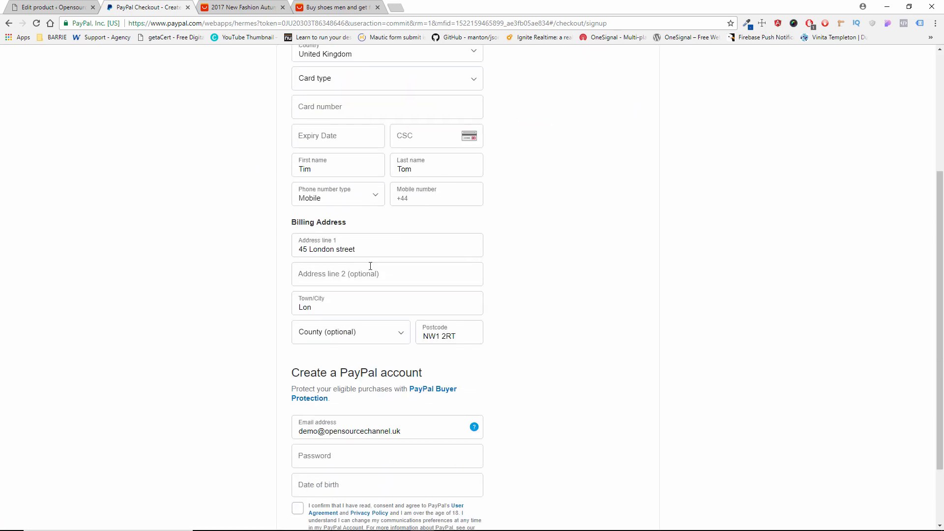
pyautogui.scroll(-2, 467, 288)
pyautogui.scroll(6, 433, 295)
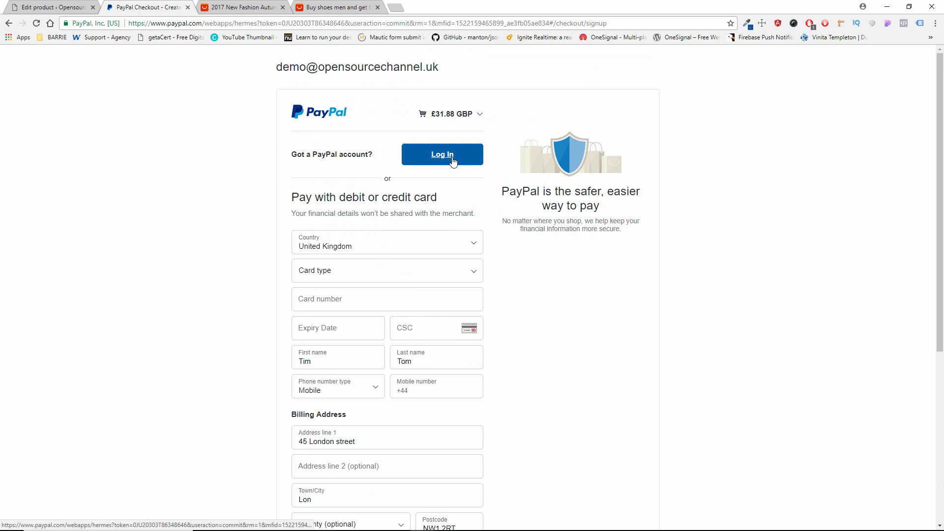
pyautogui.scroll(-6, 467, 189)
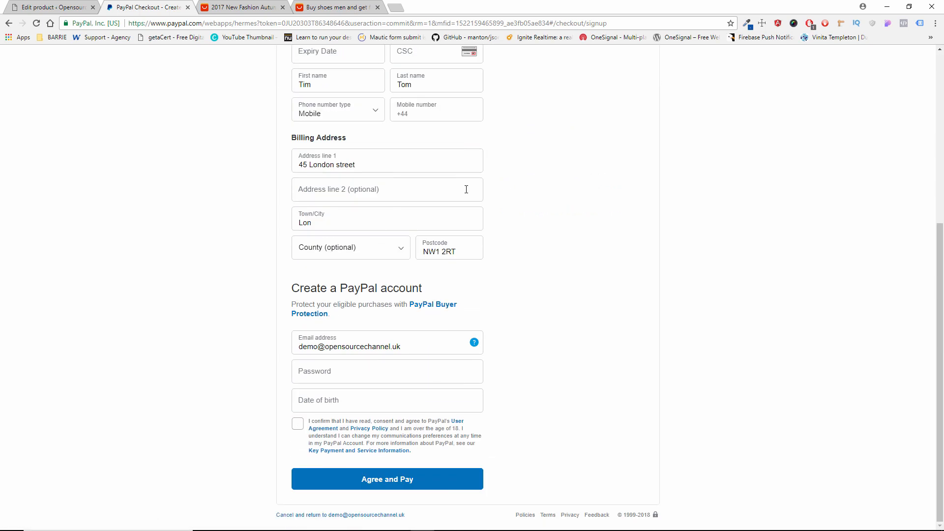
pyautogui.click(188, 7)
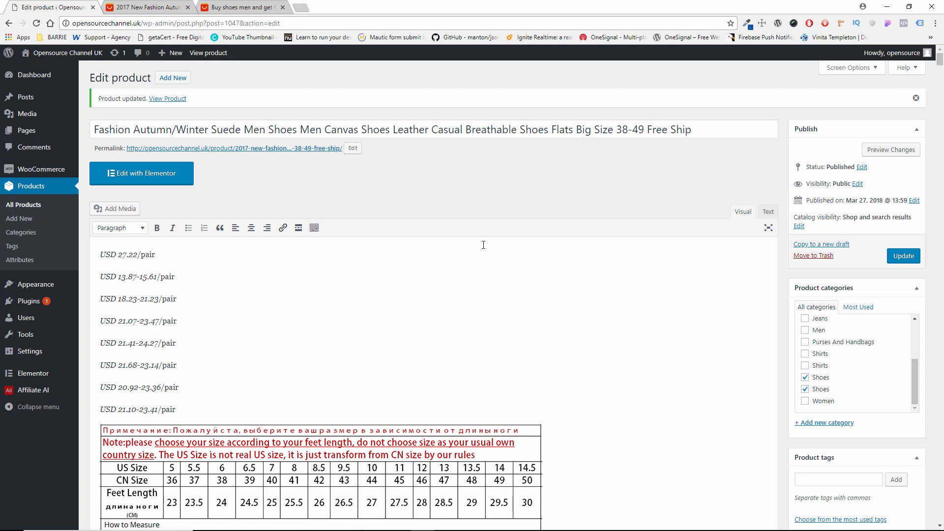
pyautogui.moveTo(645, 530)
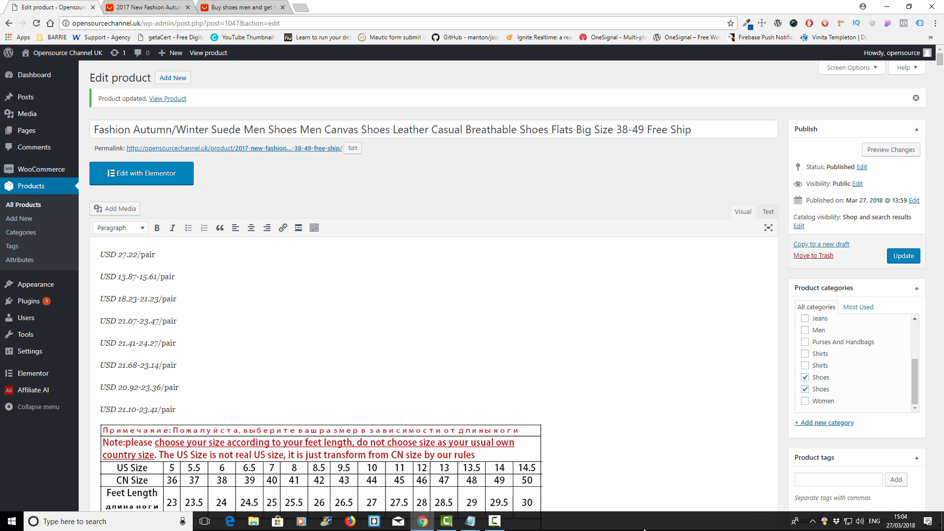
pyautogui.click(494, 521)
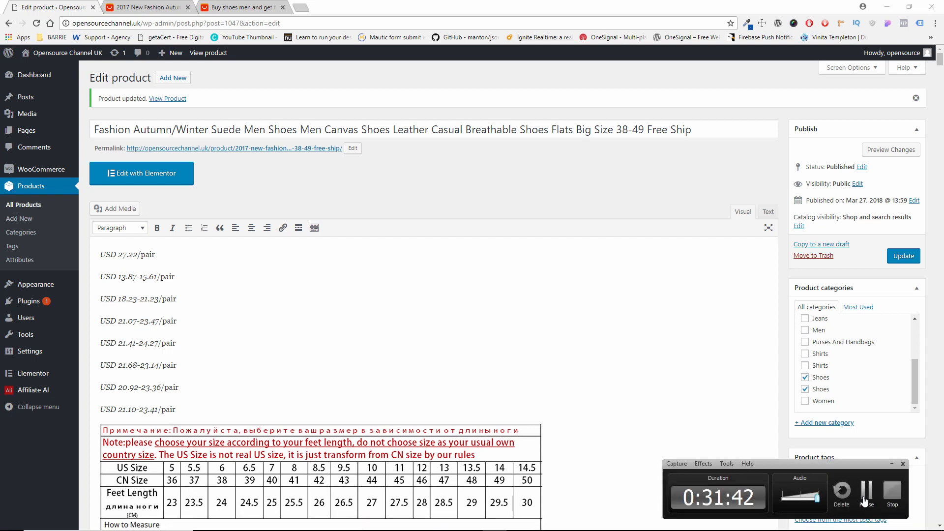